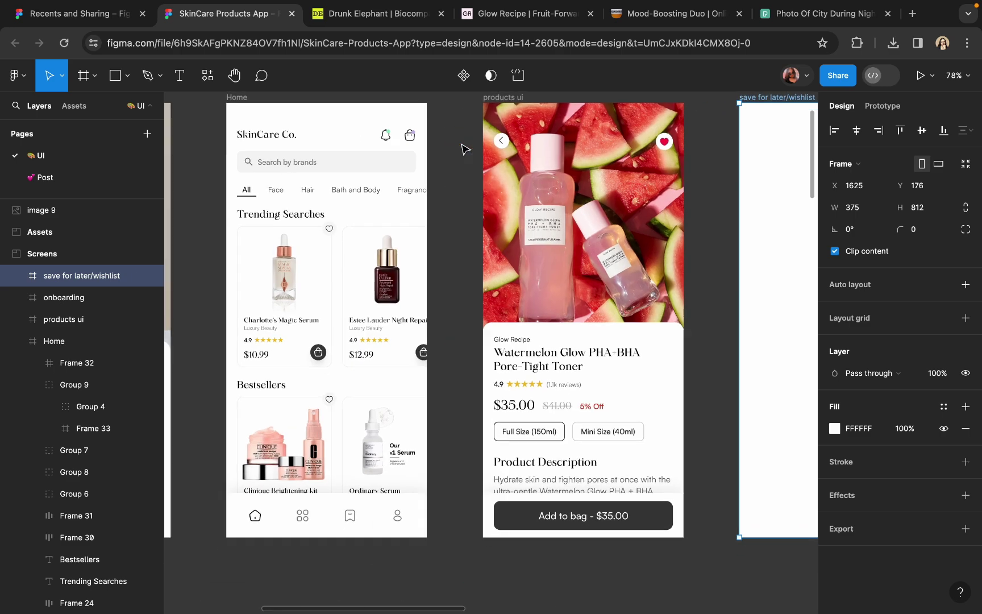
{"action": "scroll", "coordinate": [352, 522], "scroll_direction": "up", "scroll_amount": 5}
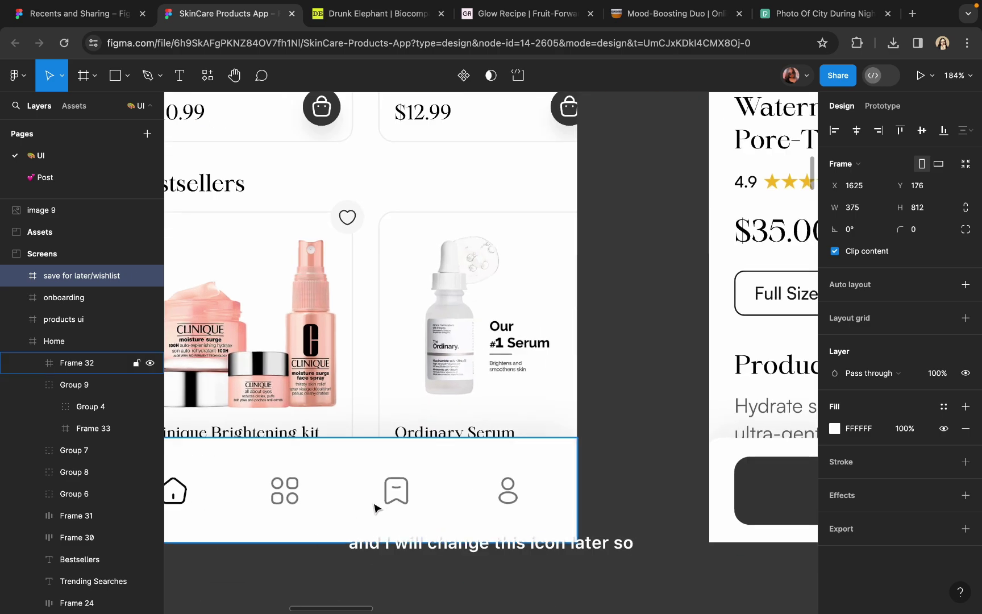
{"action": "scroll", "coordinate": [401, 500], "scroll_direction": "down", "scroll_amount": 5}
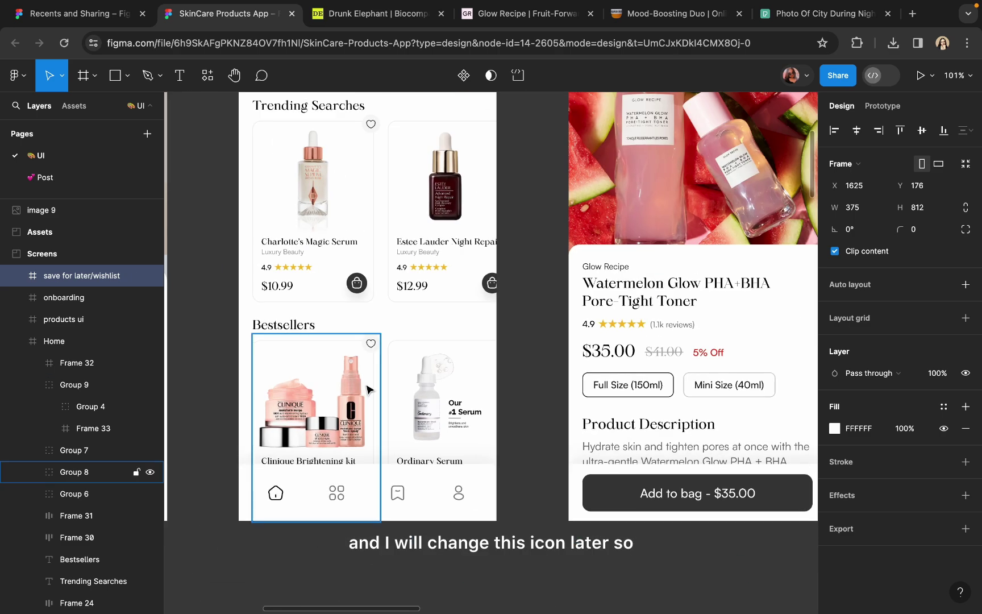
{"action": "scroll", "coordinate": [368, 325], "scroll_direction": "up", "scroll_amount": 8}
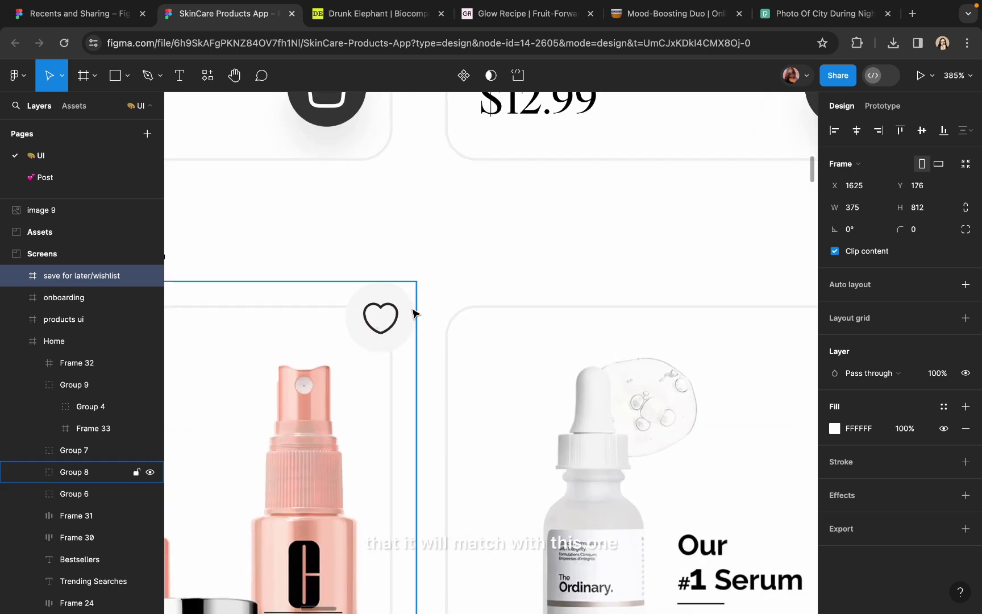
{"action": "scroll", "coordinate": [375, 345], "scroll_direction": "down", "scroll_amount": 8}
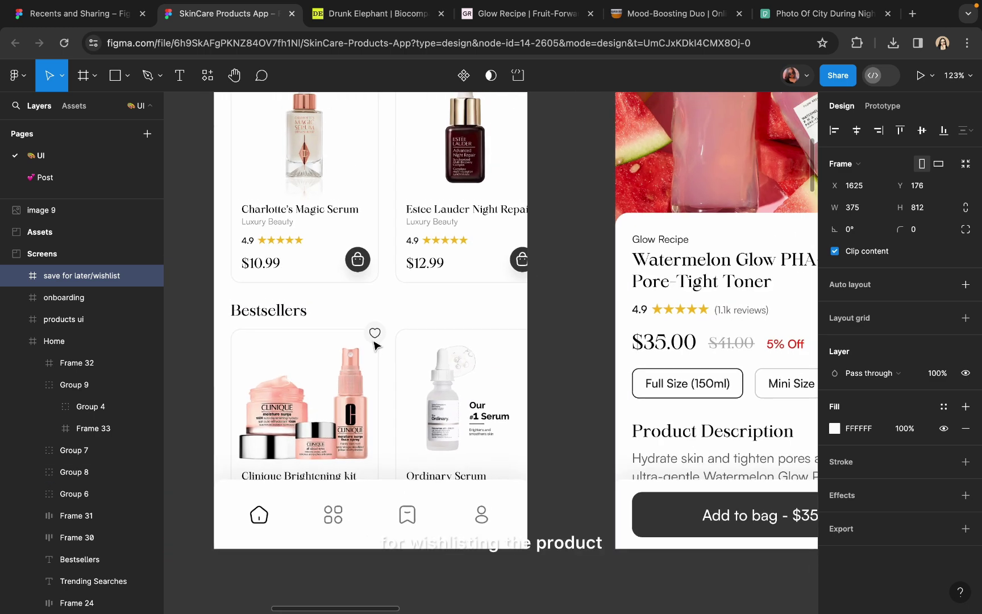
{"action": "scroll", "coordinate": [375, 345], "scroll_direction": "down", "scroll_amount": 5}
{"action": "scroll", "coordinate": [377, 344], "scroll_direction": "right", "scroll_amount": 5}
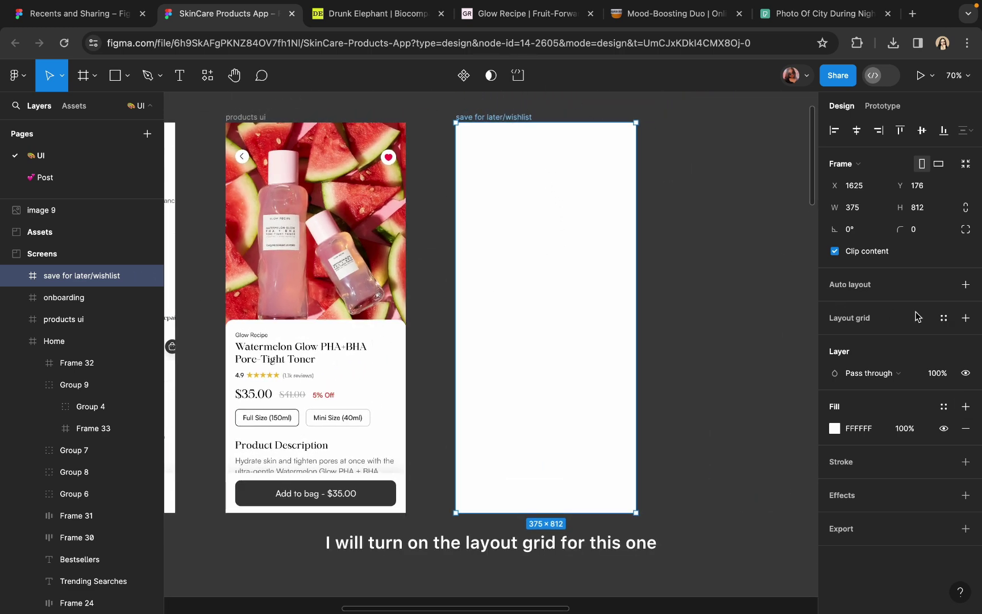
Step: Show the four-column layout grid on the products ui frame and save it as a grid style named Mobile
{"action": "left_click", "coordinate": [944, 318]}
{"action": "left_click", "coordinate": [791, 301]}
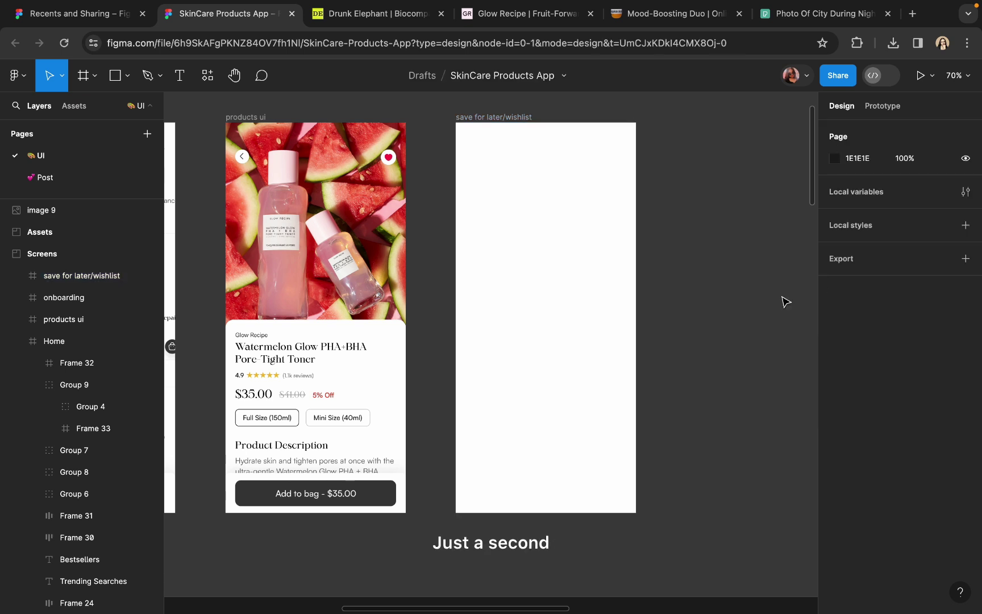
{"action": "left_click", "coordinate": [242, 118]}
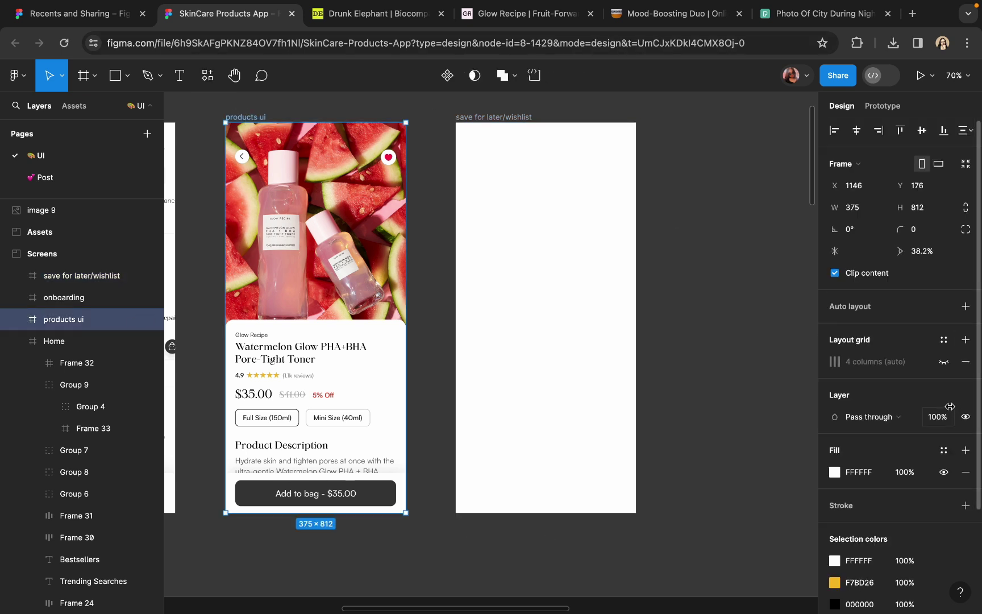
{"action": "left_click", "coordinate": [944, 362]}
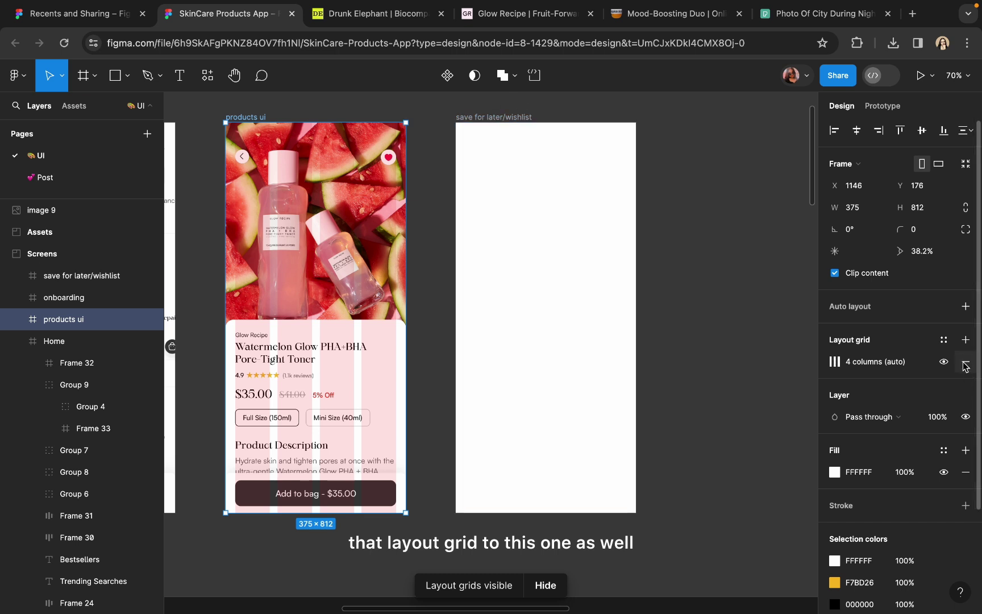
{"action": "left_click", "coordinate": [950, 346]}
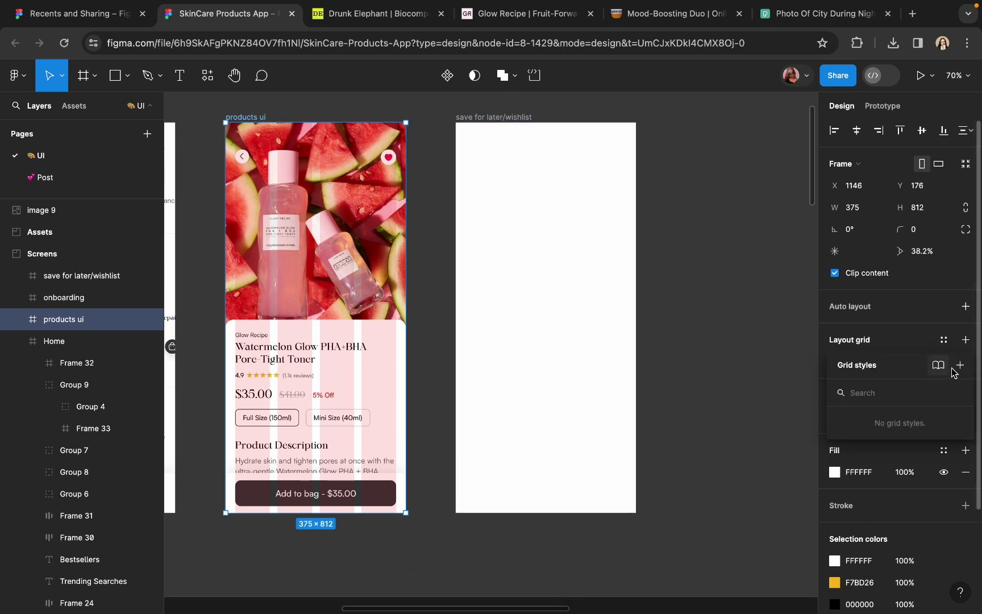
{"action": "left_click", "coordinate": [960, 364]}
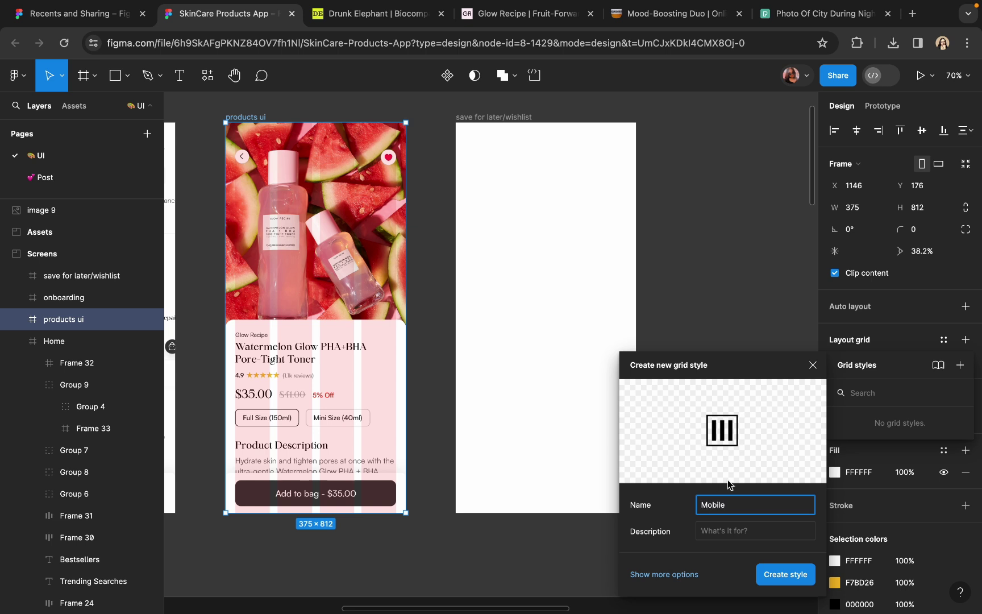
{"action": "left_click", "coordinate": [795, 582]}
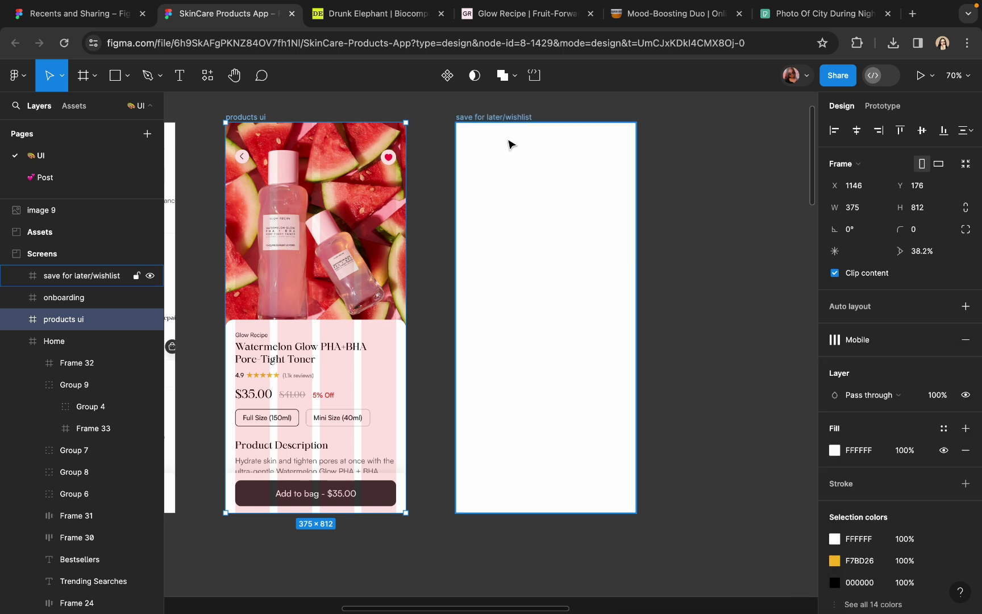
Step: Apply the Mobile grid style to the save for later/wishlist frame
{"action": "left_click", "coordinate": [498, 117]}
{"action": "left_click", "coordinate": [944, 318]}
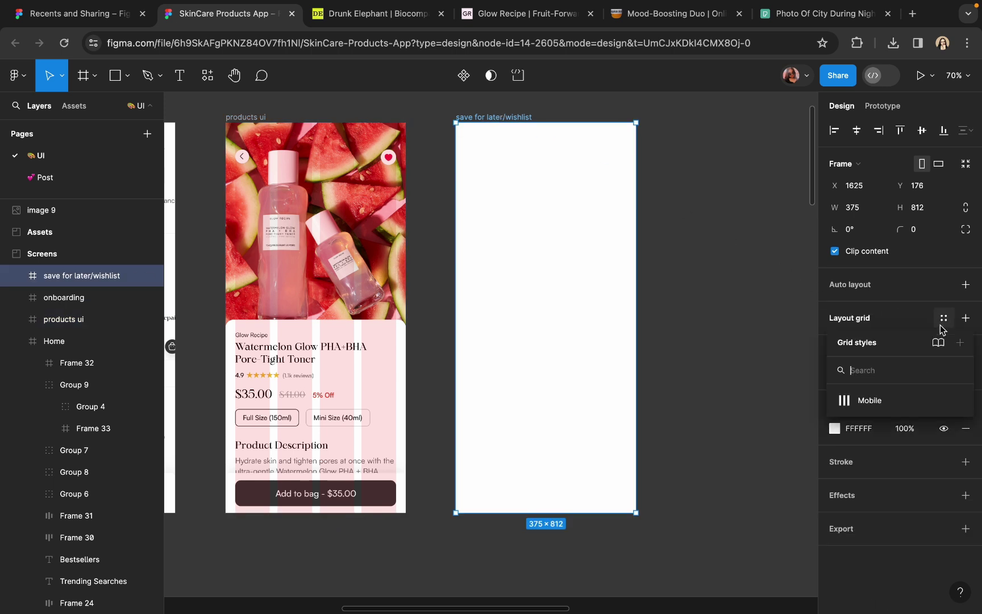
{"action": "left_click", "coordinate": [884, 400]}
{"action": "left_click", "coordinate": [674, 319]}
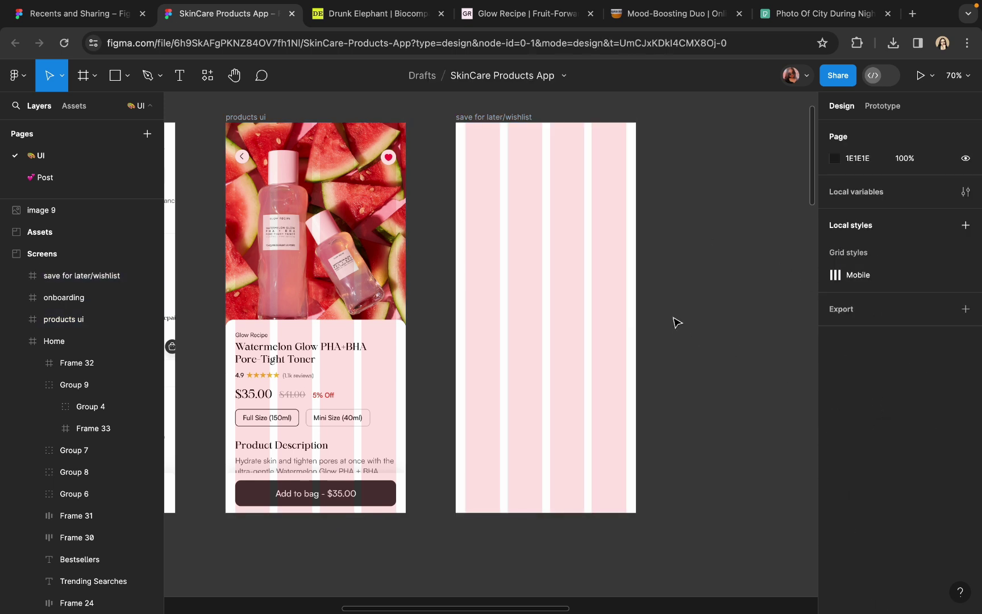
Step: Add the text heading "My Wishlist" near the top of the save for later/wishlist frame
{"action": "scroll", "coordinate": [539, 137], "scroll_direction": "up", "scroll_amount": 5}
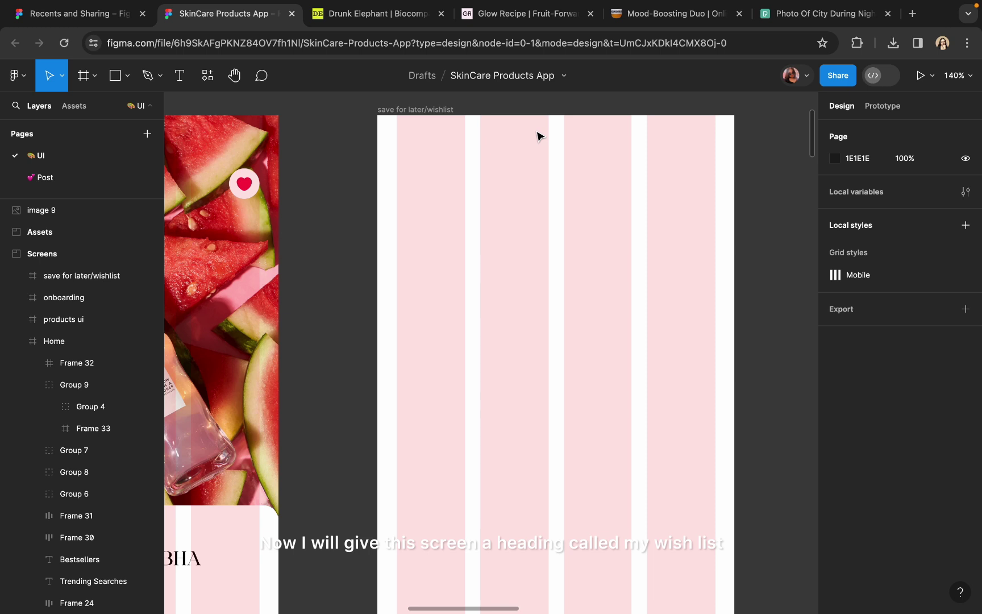
{"action": "left_click", "coordinate": [180, 79]}
{"action": "left_click", "coordinate": [407, 161]}
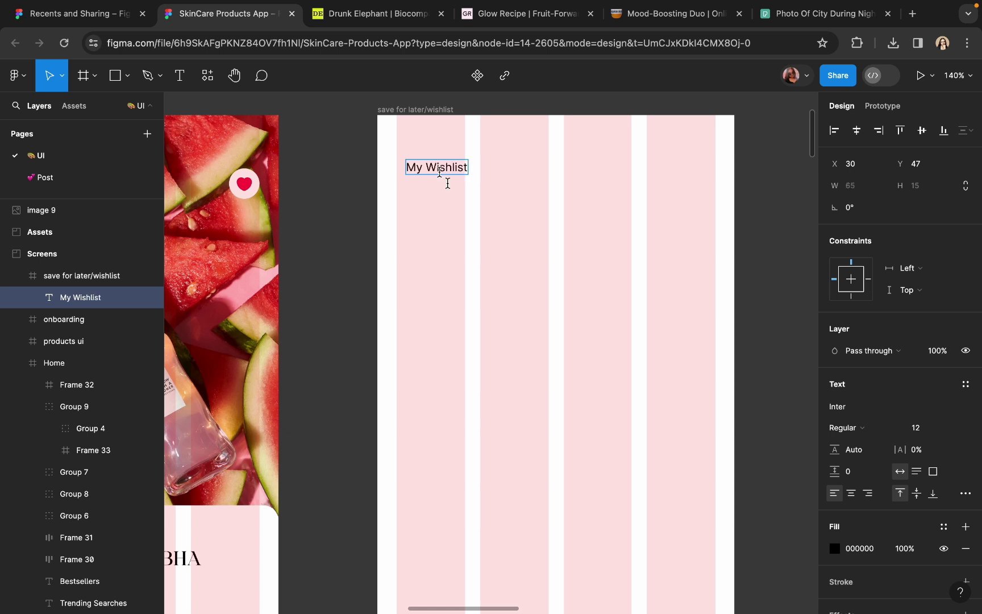
{"action": "key", "text": "Escape"}
Step: Set the My Wishlist heading's font to Maharlika and its size to 24
{"action": "left_click", "coordinate": [875, 417]}
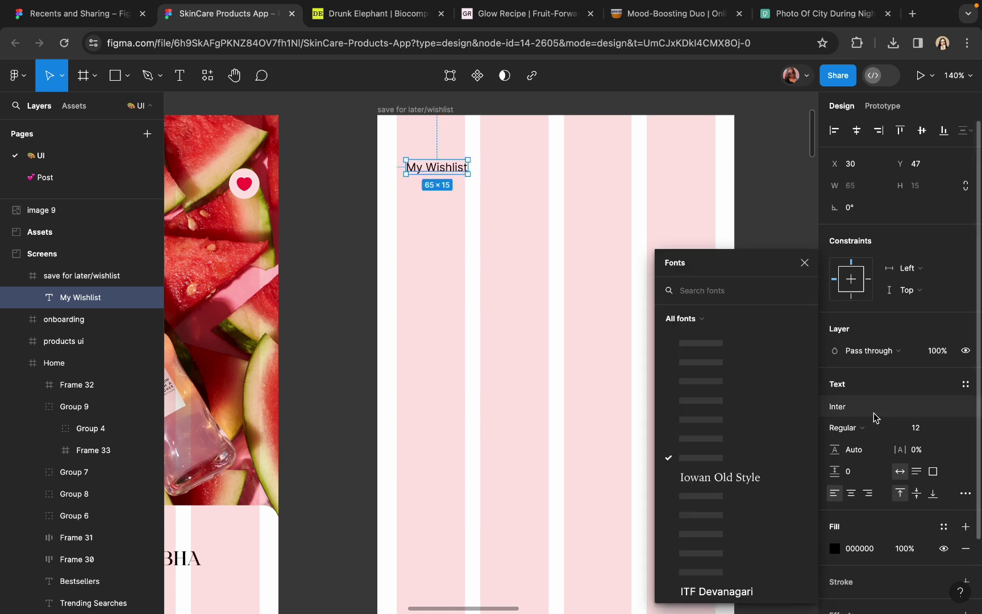
{"action": "type", "text": "Mah"}
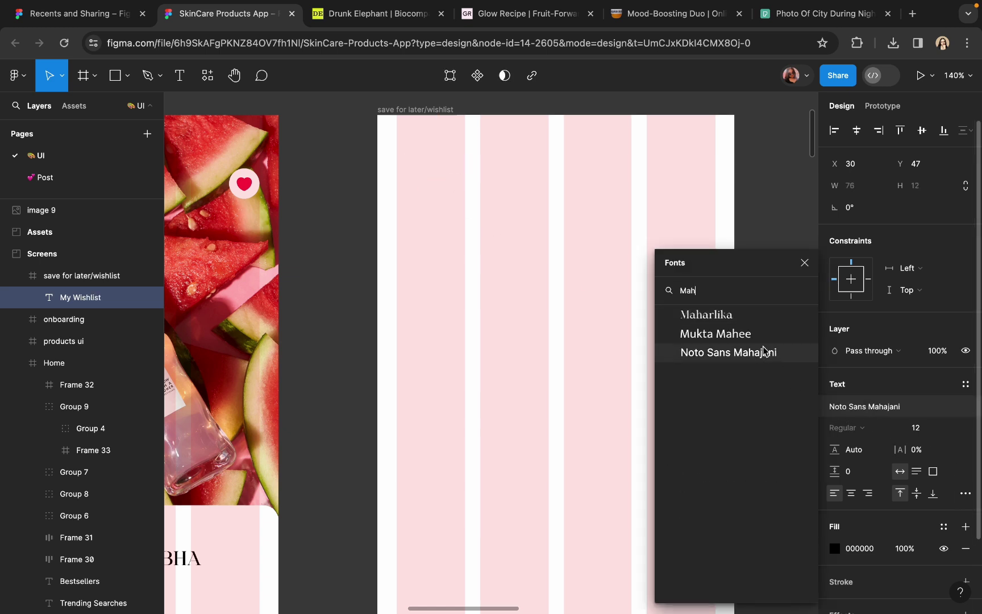
{"action": "left_click", "coordinate": [754, 316]}
{"action": "left_click", "coordinate": [930, 431]}
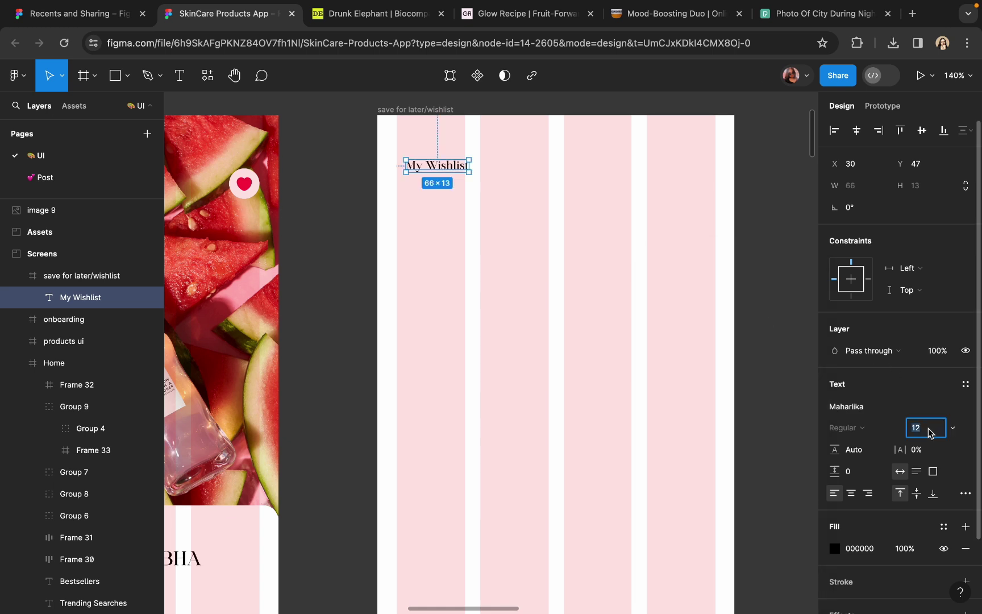
{"action": "type", "text": "24"}
{"action": "key", "text": "Return"}
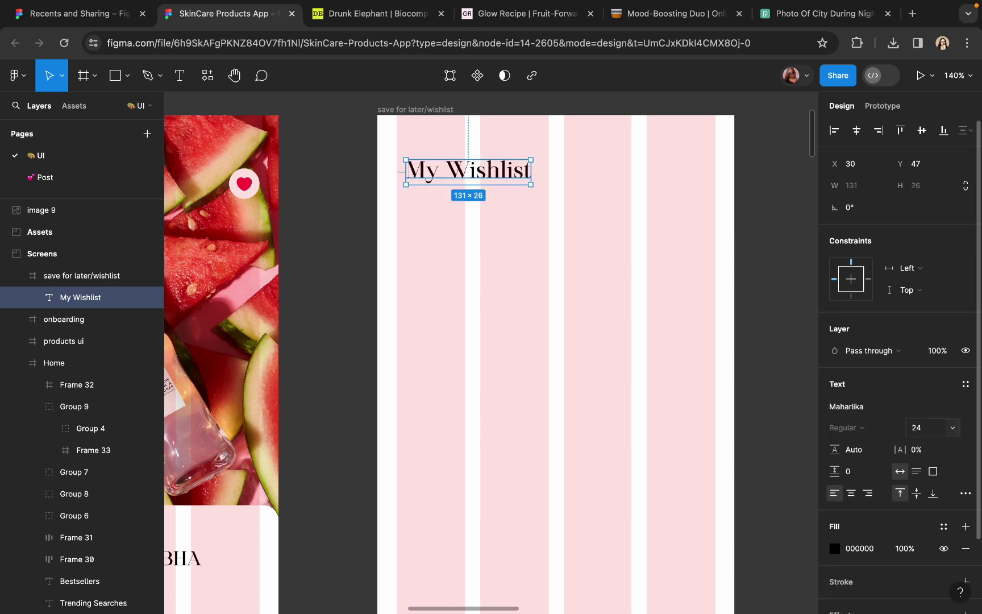
Step: Move the My Wishlist heading to X 20, Y 56, flush with the first grid column
{"action": "left_click_drag", "start_coordinate": [463, 181], "coordinate": [455, 188]}
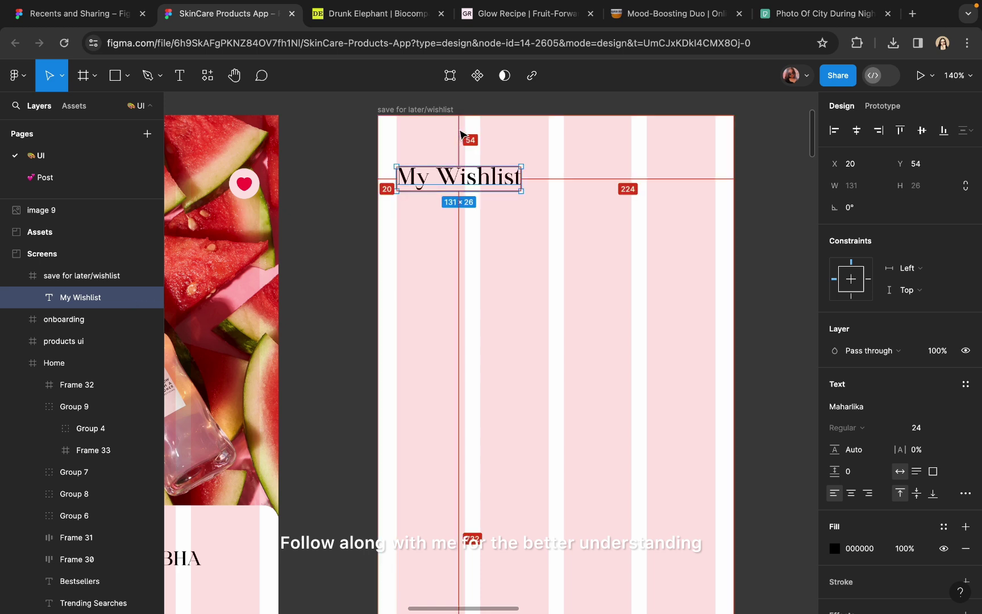
{"action": "key", "text": "Down"}
{"action": "key", "text": "Down"}
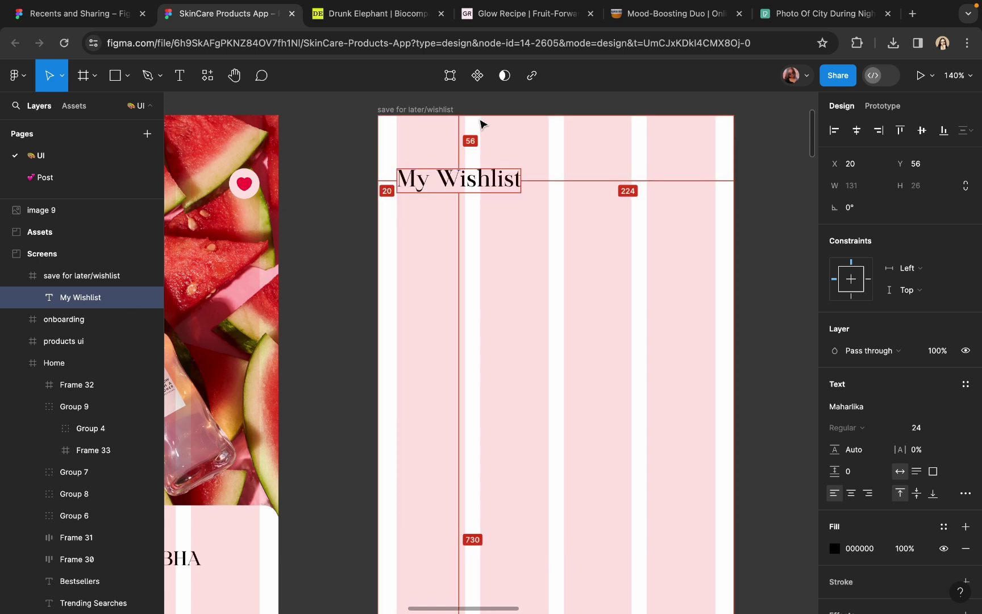
{"action": "key", "text": "alt"}
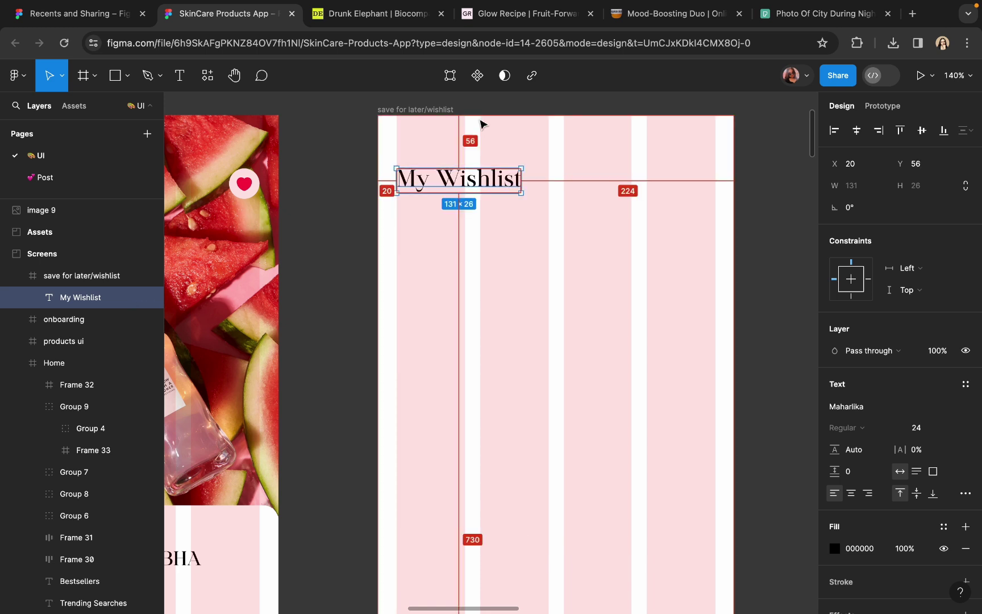
{"action": "left_click", "coordinate": [500, 272]}
Step: Copy the search icon from the Home screen's search bar into the wishlist frame, across from the heading
{"action": "key", "text": "minus"}
{"action": "scroll", "coordinate": [500, 272], "scroll_direction": "left", "scroll_amount": 5}
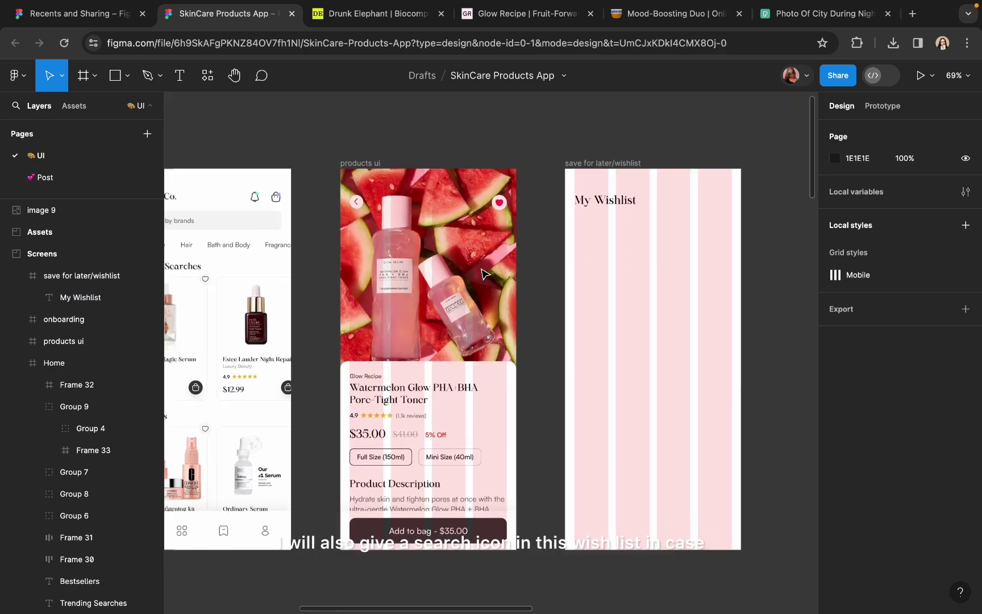
{"action": "scroll", "coordinate": [312, 205], "scroll_direction": "up", "scroll_amount": 5, "text": "ctrl"}
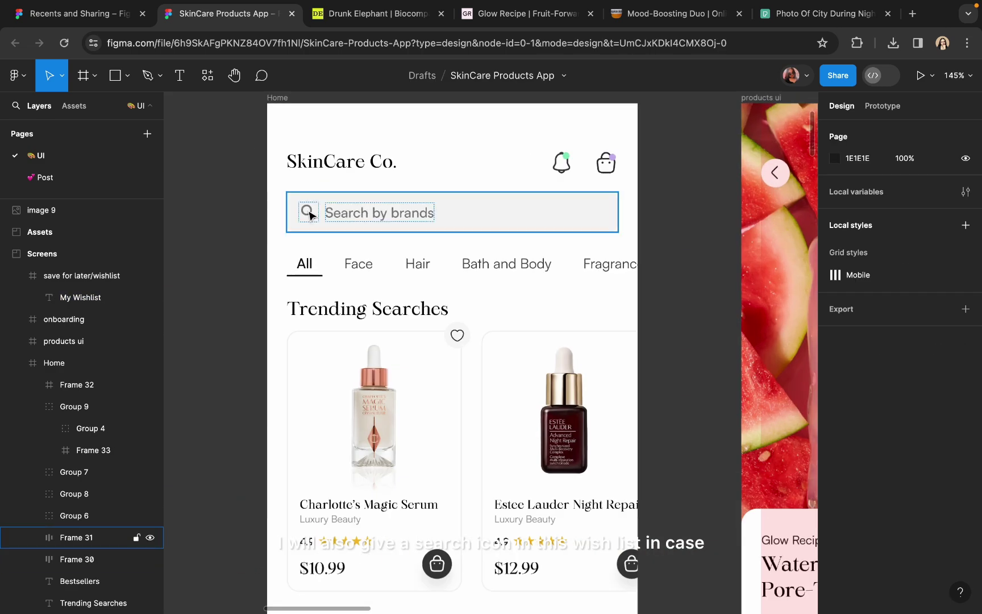
{"action": "double_click", "coordinate": [308, 211]}
{"action": "scroll", "coordinate": [312, 215], "scroll_direction": "down", "scroll_amount": 5, "text": "ctrl"}
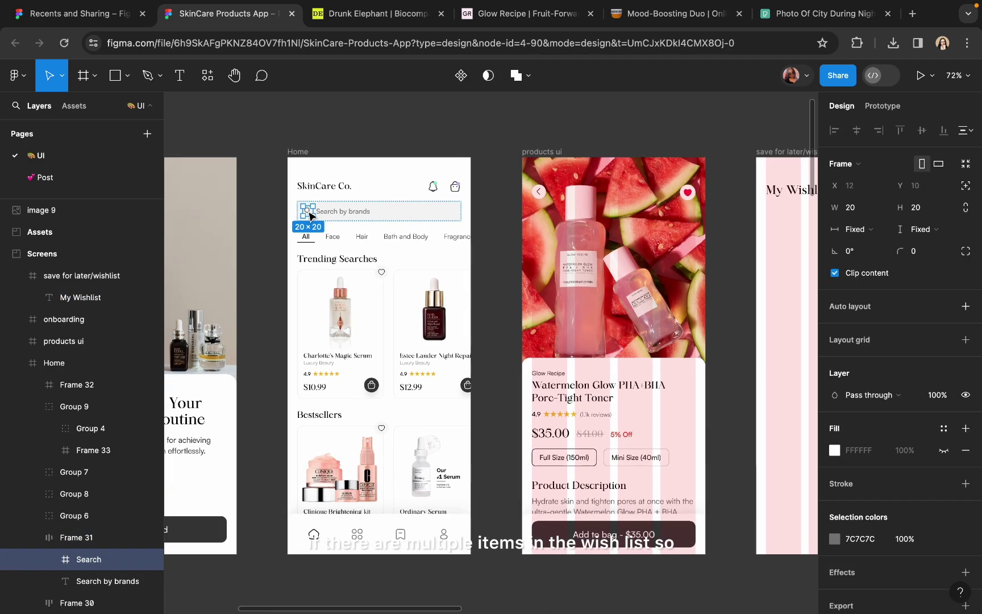
{"action": "left_click_drag", "start_coordinate": [312, 216], "coordinate": [689, 188]}
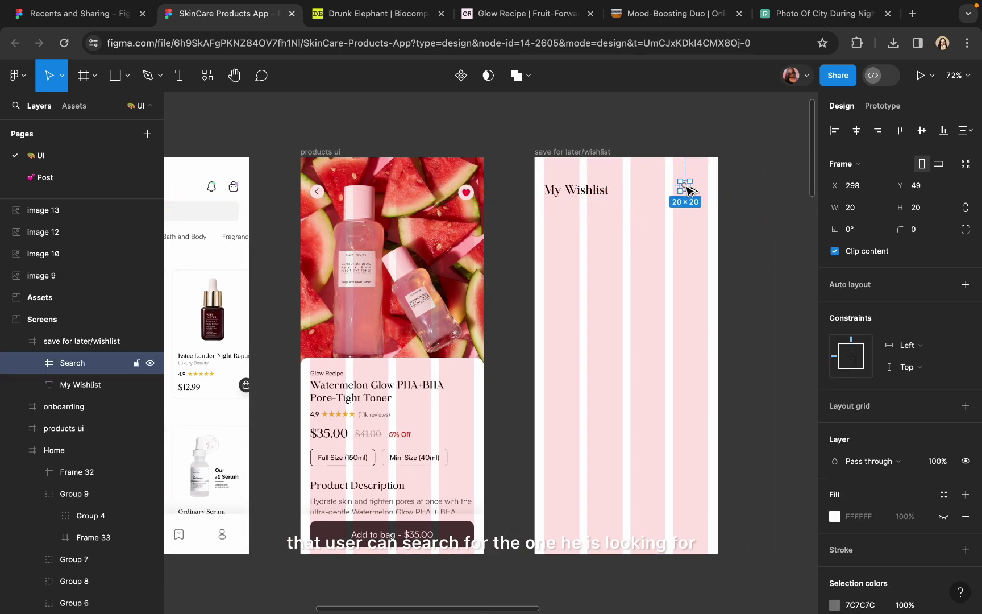
Step: Resize the wishlist search icon to 36 × 36 and move it to the last grid column's outer edge
{"action": "scroll", "coordinate": [685, 187], "scroll_direction": "up", "scroll_amount": 5, "text": "ctrl"}
{"action": "left_click", "coordinate": [856, 208]}
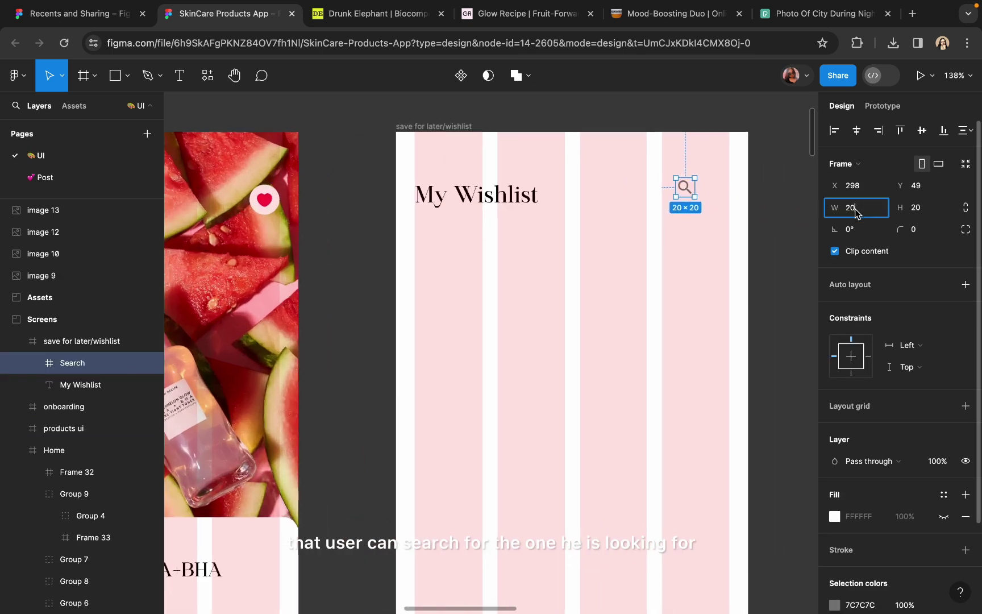
{"action": "type", "text": "36"}
{"action": "left_click", "coordinate": [929, 214]}
{"action": "type", "text": "36"}
{"action": "key", "text": "Return"}
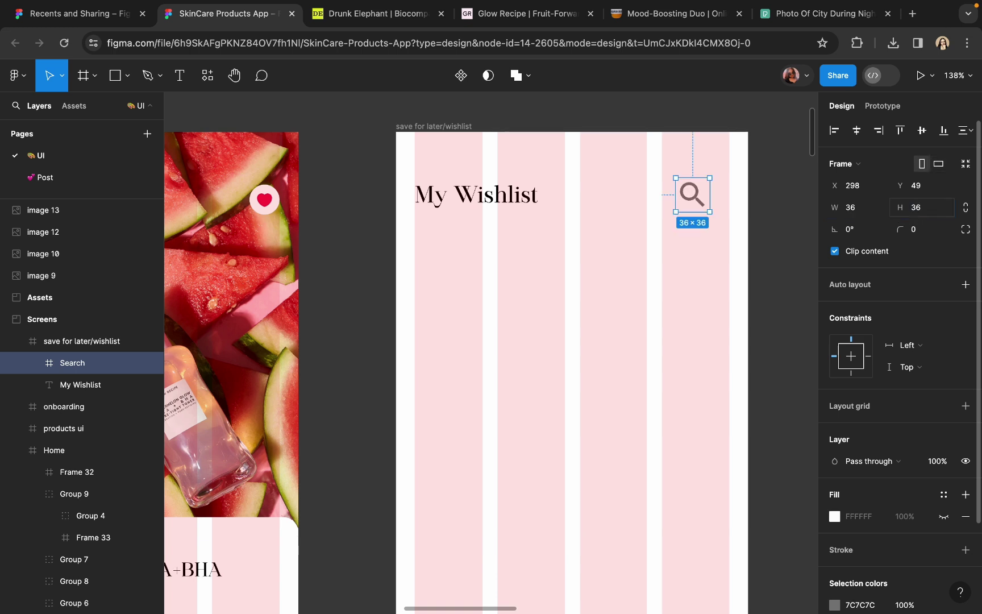
{"action": "left_click_drag", "start_coordinate": [688, 199], "coordinate": [704, 200]}
Step: Resize the wishlist search icon frame to 28 × 28 and align it with the last column's outer edge at X 327, Y 54
{"action": "scroll", "coordinate": [704, 200], "scroll_direction": "up", "scroll_amount": 5}
{"action": "double_click", "coordinate": [718, 206]}
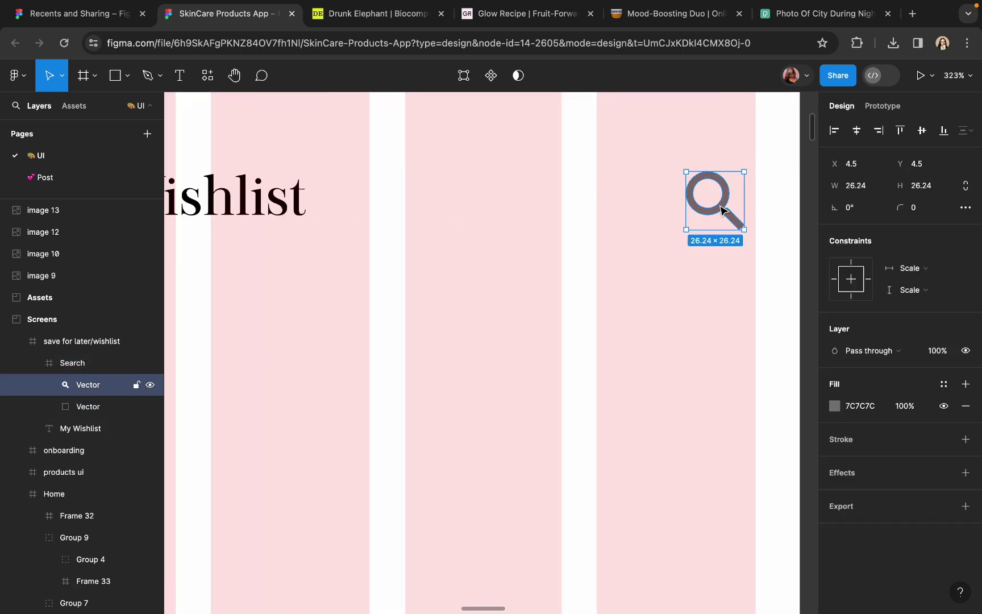
{"action": "left_click", "coordinate": [610, 271]}
{"action": "left_click", "coordinate": [723, 208]}
{"action": "left_click", "coordinate": [853, 208]}
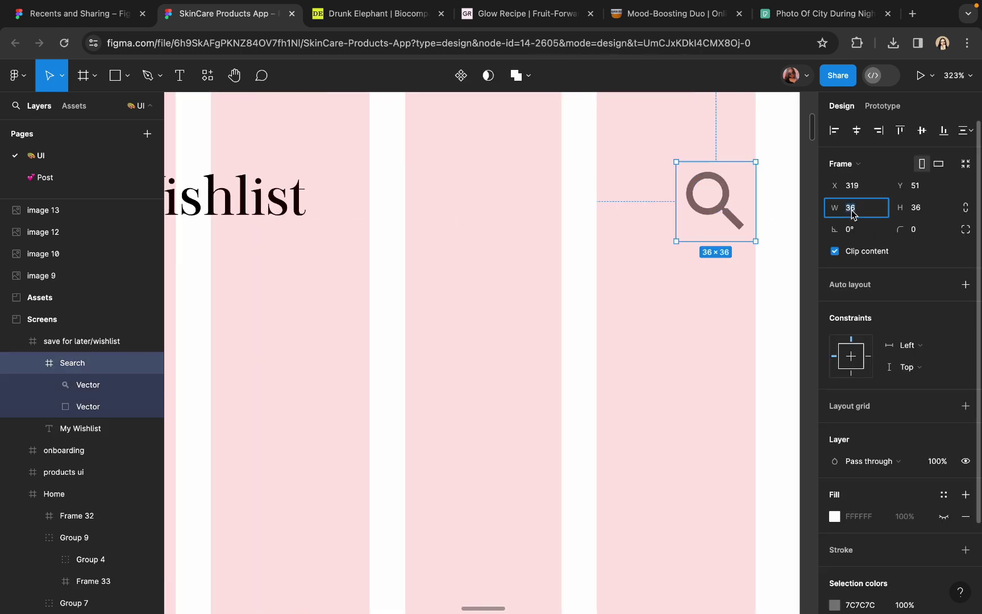
{"action": "left_click", "coordinate": [932, 214]}
{"action": "key", "text": "Return"}
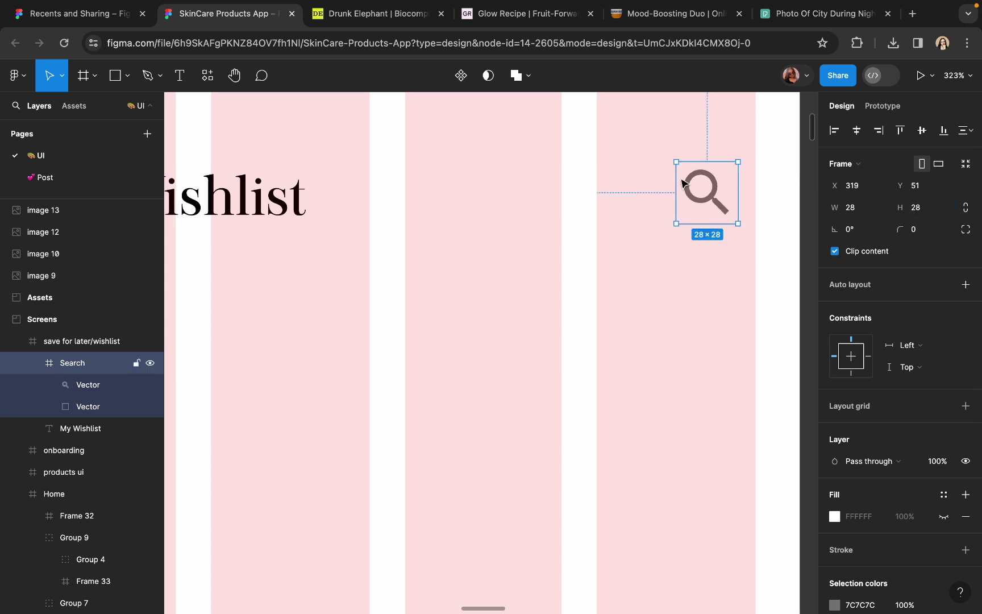
{"action": "scroll", "coordinate": [699, 191], "scroll_direction": "down", "scroll_amount": 3}
{"action": "left_click_drag", "start_coordinate": [701, 191], "coordinate": [708, 196]}
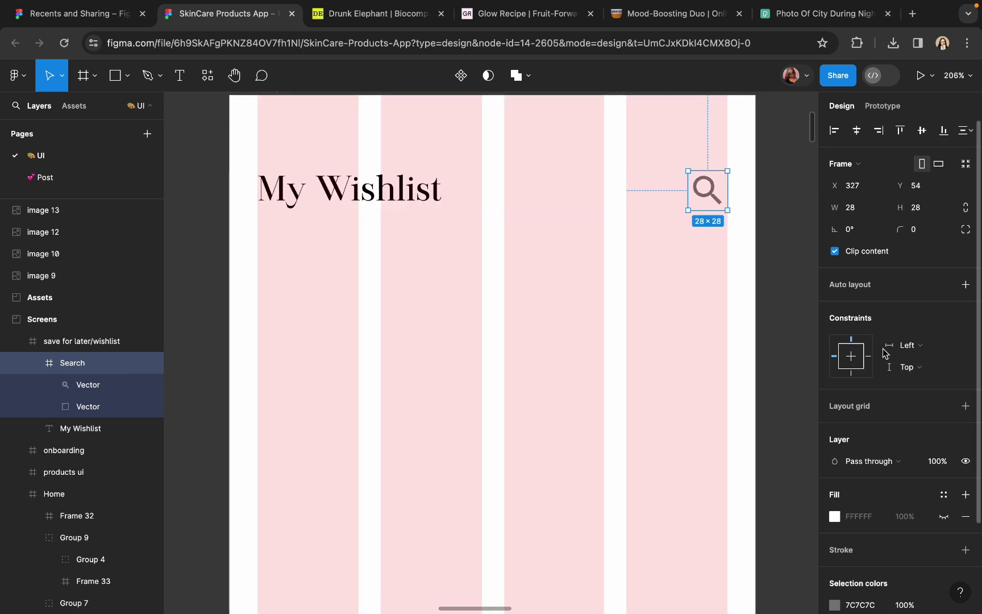
Step: Recolor the wishlist search icon to black 000000, sampled from the My Wishlist heading
{"action": "scroll", "coordinate": [923, 378], "scroll_direction": "down", "scroll_amount": 2}
{"action": "left_click", "coordinate": [834, 496]}
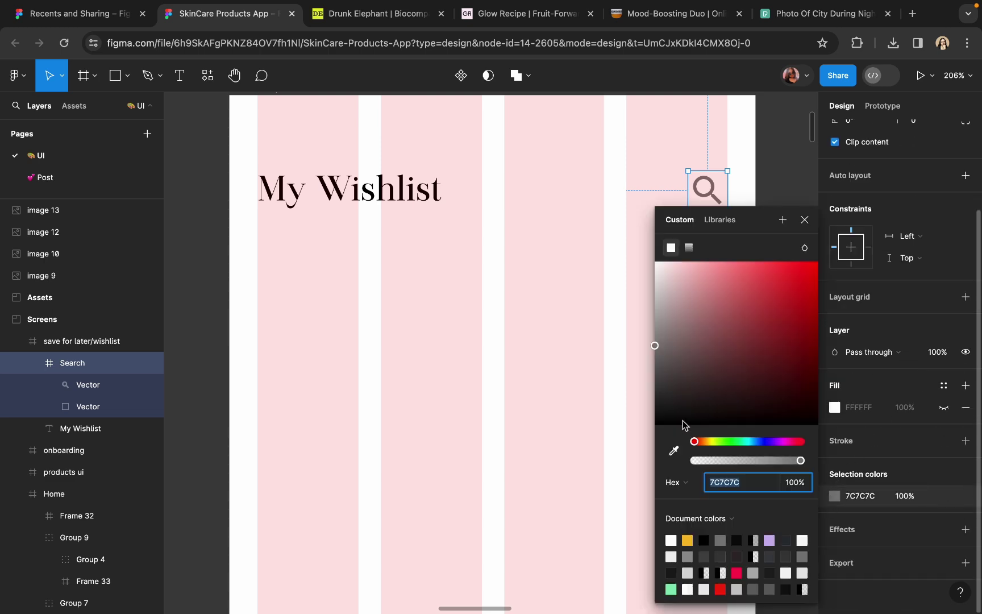
{"action": "left_click", "coordinate": [674, 451]}
{"action": "scroll", "coordinate": [333, 192], "scroll_direction": "up", "scroll_amount": 3}
{"action": "scroll", "coordinate": [335, 193], "scroll_direction": "up", "scroll_amount": 2}
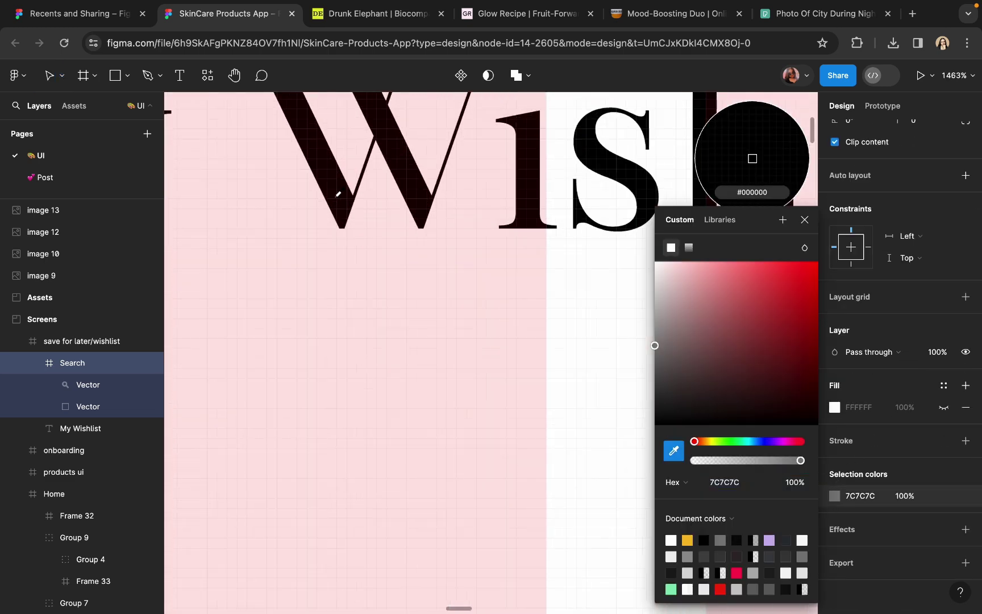
{"action": "left_click", "coordinate": [337, 196]}
{"action": "scroll", "coordinate": [340, 196], "scroll_direction": "down", "scroll_amount": 3}
{"action": "key", "text": "Escape"}
{"action": "key", "text": "Escape"}
{"action": "scroll", "coordinate": [402, 314], "scroll_direction": "down", "scroll_amount": 6}
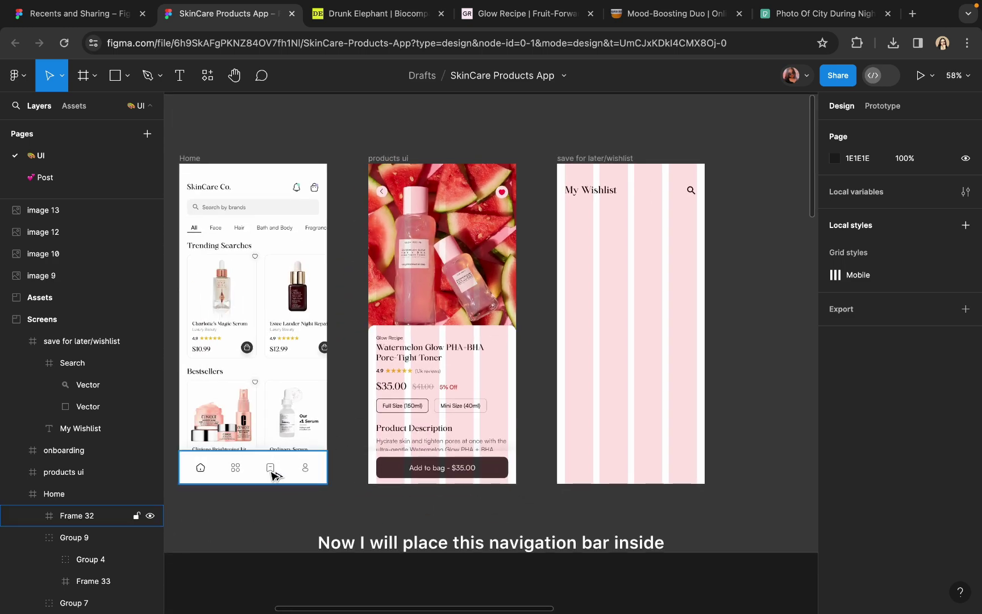
Step: Copy the navigation bar from the Home screen to the bottom of the wishlist frame at X 0, Y 729
{"action": "left_click_drag", "start_coordinate": [272, 473], "coordinate": [655, 480]}
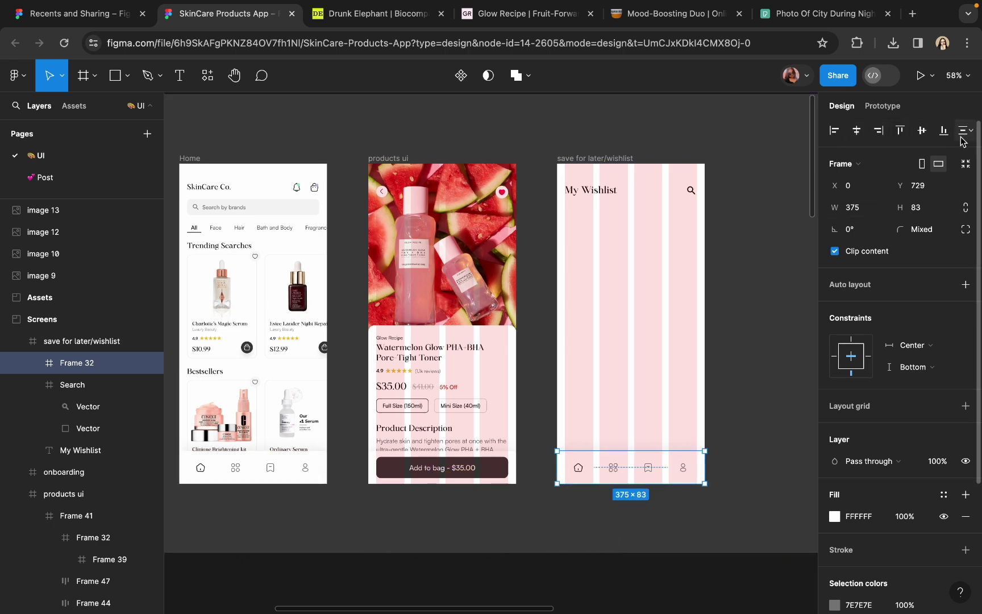
{"action": "scroll", "coordinate": [625, 451], "scroll_direction": "up", "scroll_amount": 10}
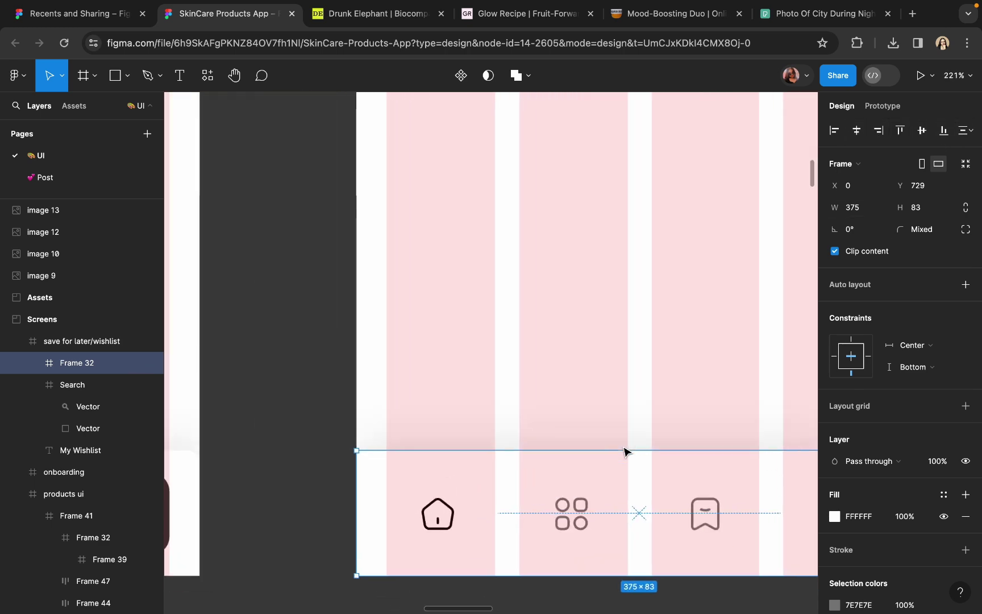
{"action": "scroll", "coordinate": [625, 451], "scroll_direction": "down", "scroll_amount": 3}
{"action": "scroll", "coordinate": [625, 451], "scroll_direction": "right", "scroll_amount": 2}
Step: Replace the bookmark icon in the wishlist navigation bar with the heart icon copied from the Home screen's Clinique product card
{"action": "left_click", "coordinate": [596, 363]}
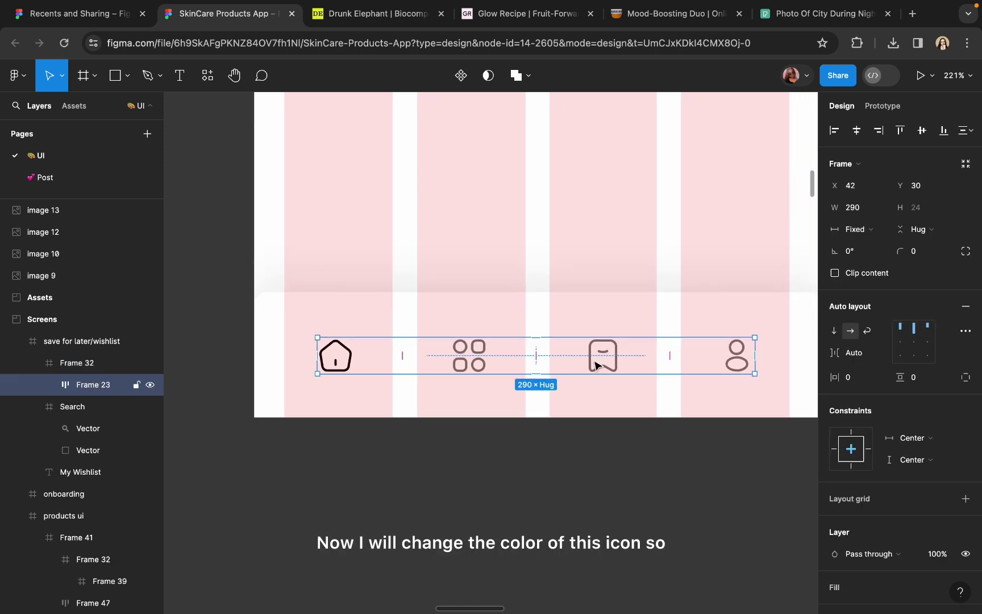
{"action": "left_click", "coordinate": [596, 364]}
{"action": "scroll", "coordinate": [563, 377], "scroll_direction": "down", "scroll_amount": 5}
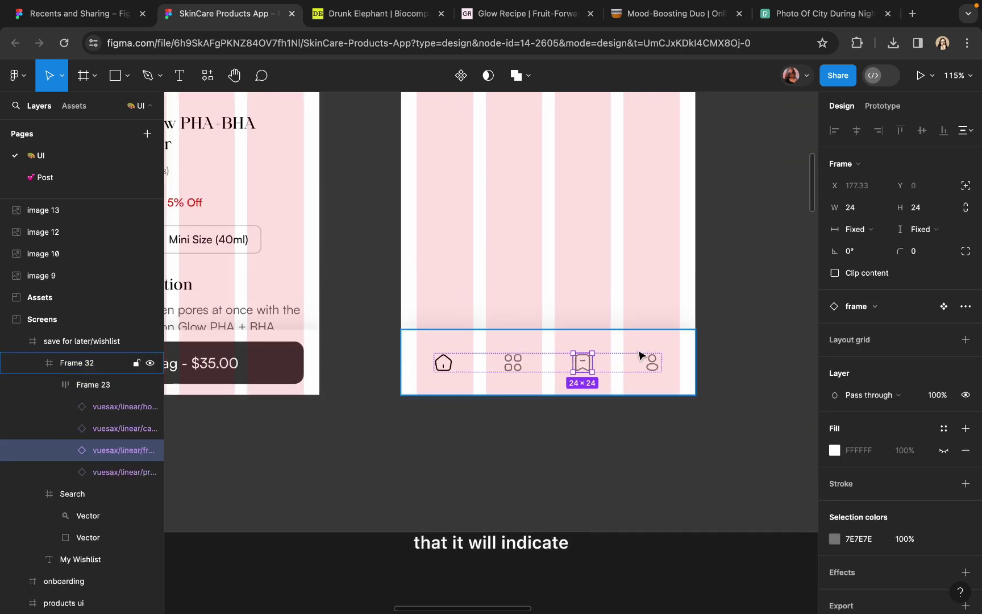
{"action": "scroll", "coordinate": [639, 356], "scroll_direction": "up", "scroll_amount": 4}
{"action": "scroll", "coordinate": [640, 355], "scroll_direction": "down", "scroll_amount": 5}
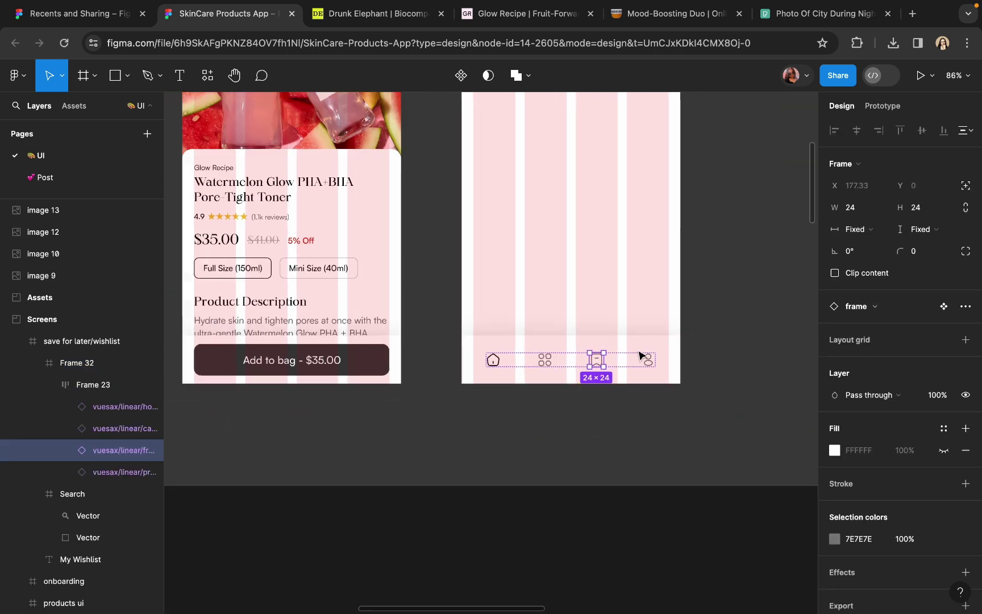
{"action": "scroll", "coordinate": [640, 355], "scroll_direction": "down", "scroll_amount": 1}
{"action": "scroll", "coordinate": [329, 370], "scroll_direction": "up", "scroll_amount": 6}
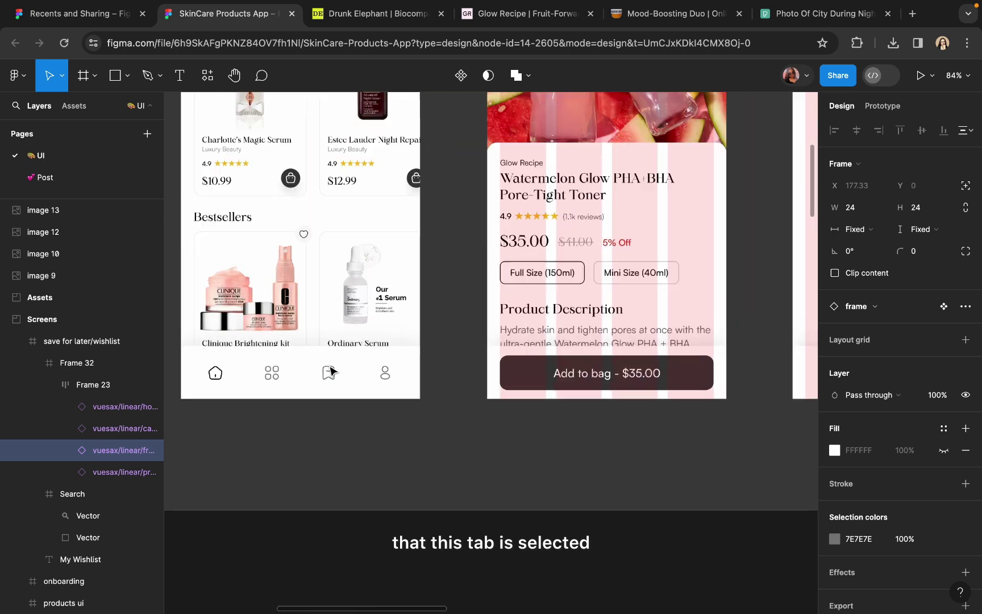
{"action": "scroll", "coordinate": [362, 187], "scroll_direction": "up", "scroll_amount": 2}
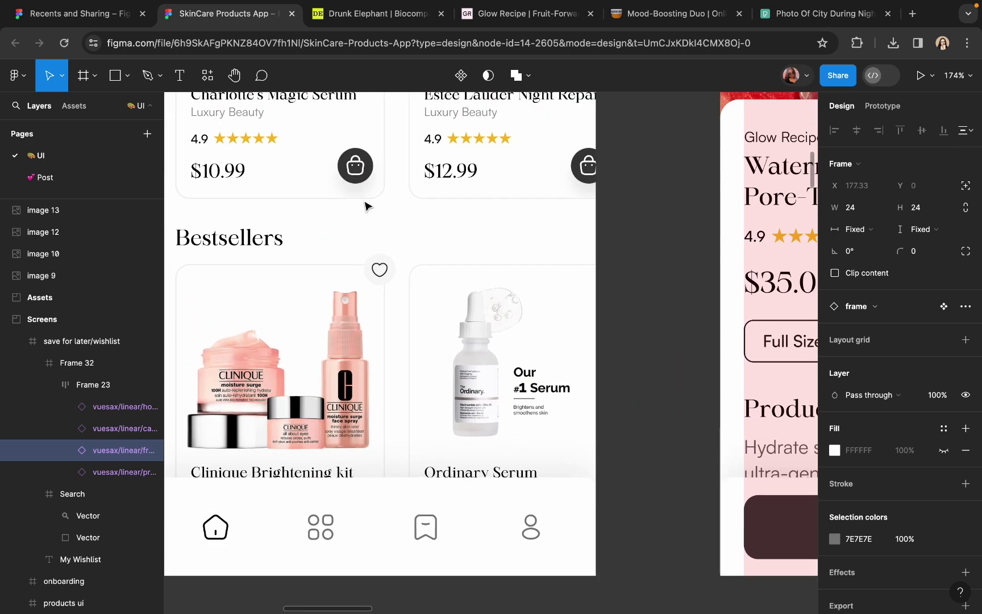
{"action": "left_click", "coordinate": [380, 270]}
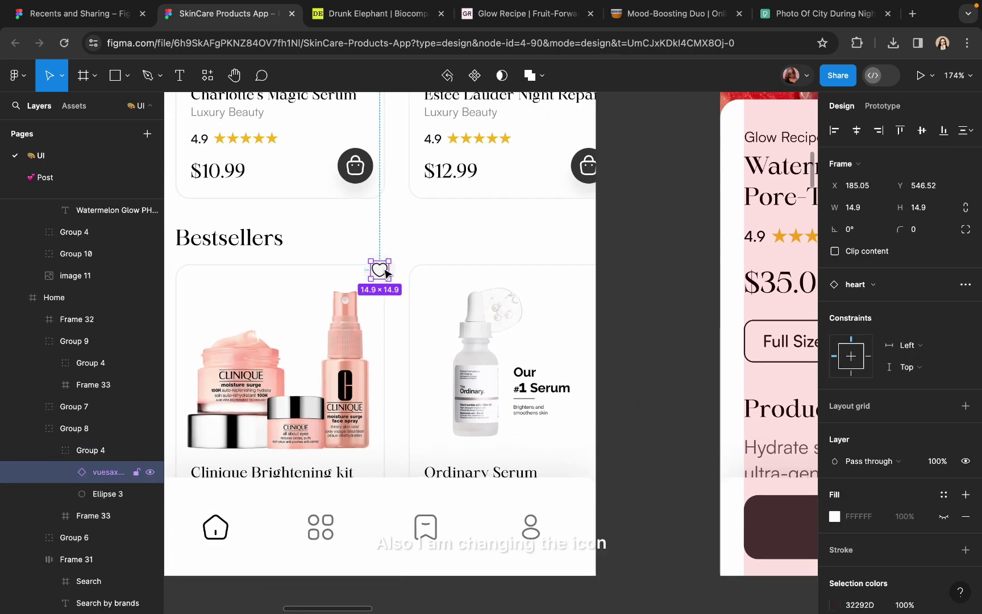
{"action": "scroll", "coordinate": [384, 274], "scroll_direction": "down", "scroll_amount": 10}
{"action": "left_click", "coordinate": [452, 438]}
{"action": "left_click", "coordinate": [449, 444]}
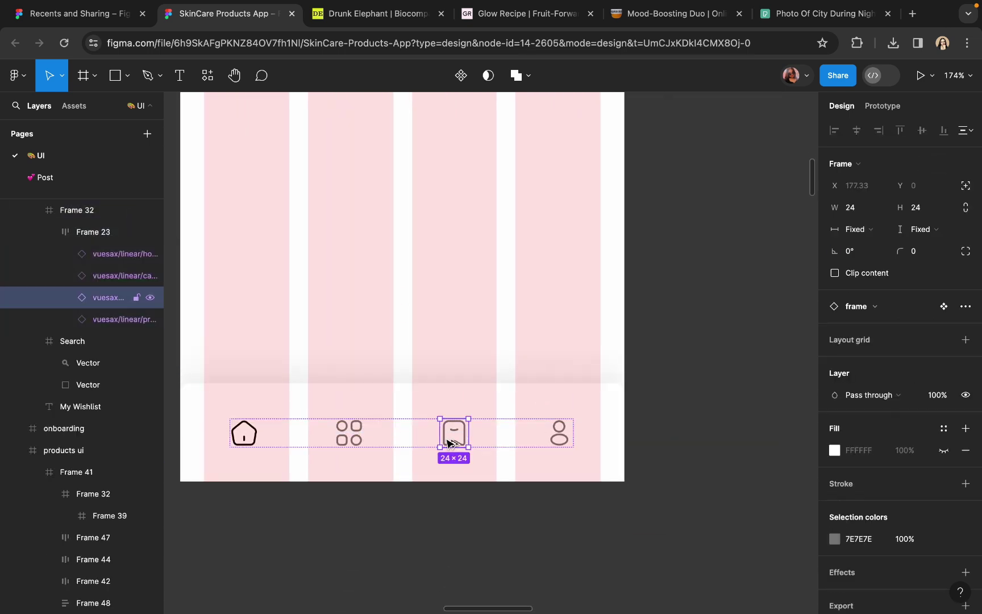
{"action": "key", "text": "super+shift+r"}
Step: Set the navigation bar's heart icon size to 24 × 24
{"action": "left_click", "coordinate": [853, 209]}
{"action": "type", "text": "24"}
{"action": "left_click", "coordinate": [931, 207]}
{"action": "type", "text": "2"}
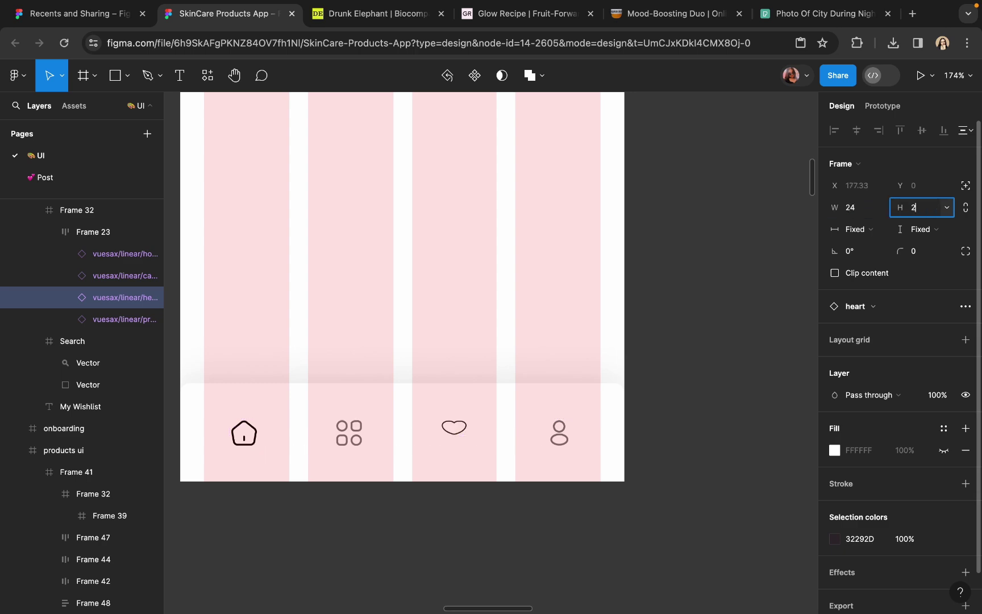
{"action": "type", "text": "4"}
{"action": "key", "text": "Return"}
Step: Recolor the navigation bar's heart icon to 070707, sampled from the neighbouring home icon
{"action": "scroll", "coordinate": [906, 374], "scroll_direction": "down", "scroll_amount": 2}
{"action": "left_click", "coordinate": [835, 495]}
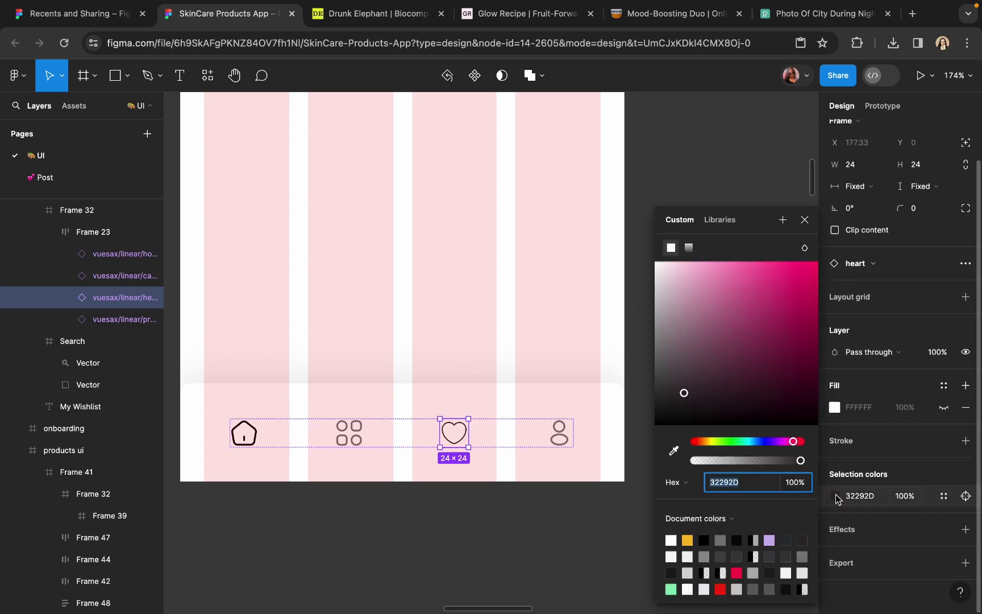
{"action": "left_click", "coordinate": [674, 451]}
{"action": "scroll", "coordinate": [237, 418], "scroll_direction": "up", "scroll_amount": 10}
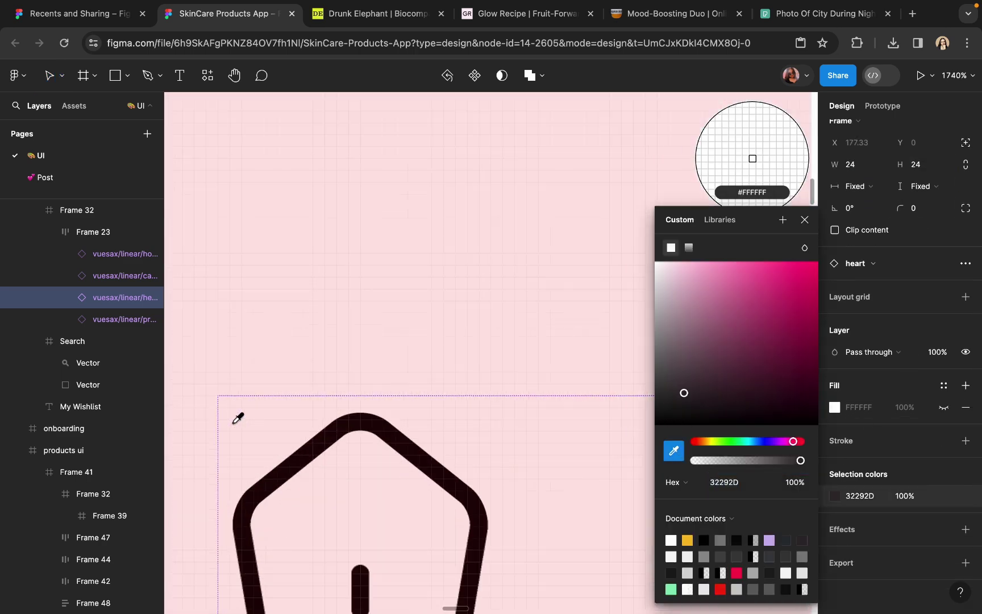
{"action": "left_click", "coordinate": [315, 447]}
{"action": "scroll", "coordinate": [316, 449], "scroll_direction": "down", "scroll_amount": 10}
Step: Recolor the home icon in the wishlist navigation bar to gray 7E7E7E, sampled from the category icon
{"action": "left_click", "coordinate": [316, 449]}
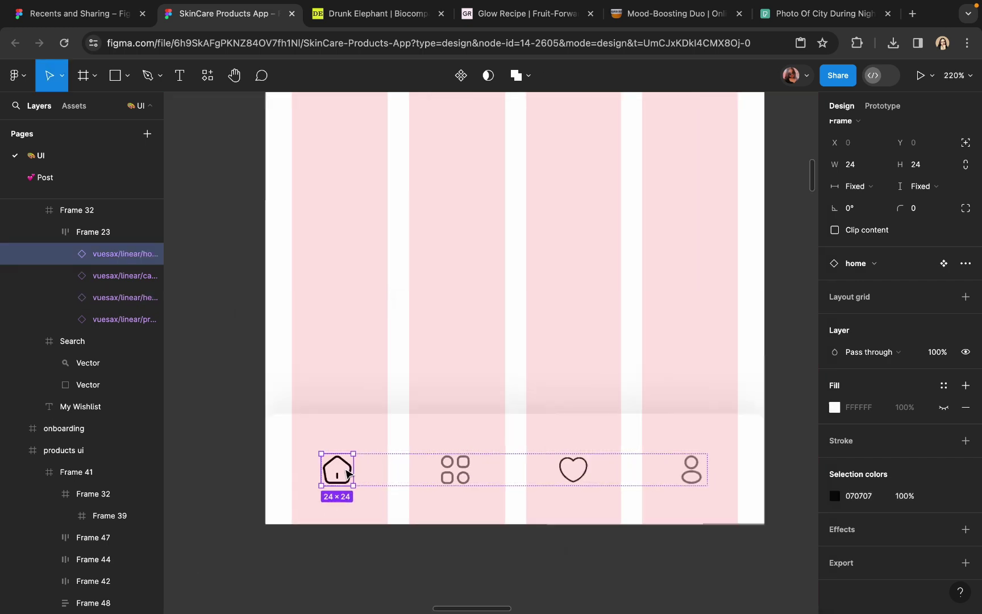
{"action": "left_click", "coordinate": [838, 493]}
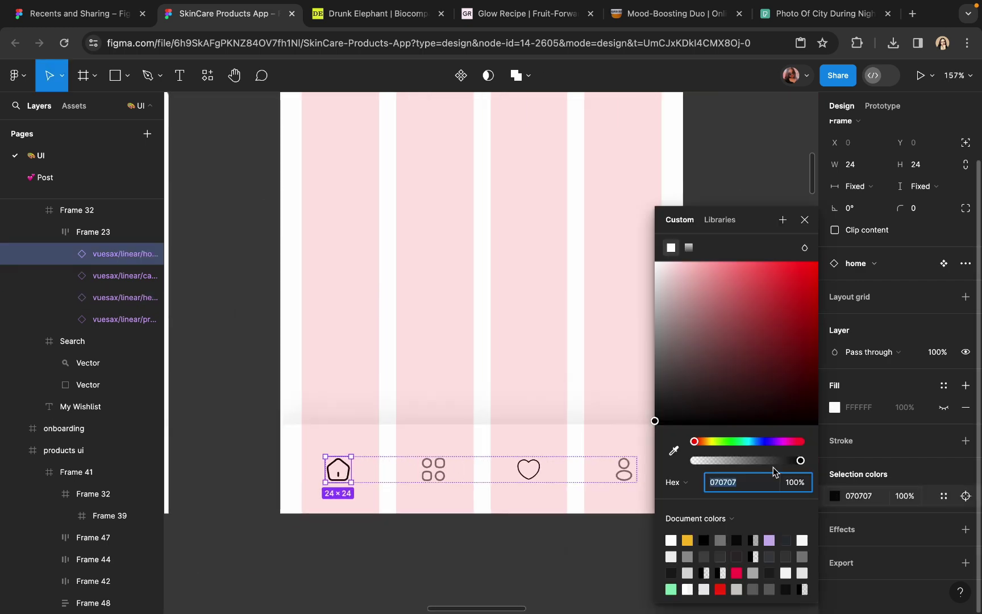
{"action": "left_click", "coordinate": [675, 451]}
{"action": "scroll", "coordinate": [433, 472], "scroll_direction": "up", "scroll_amount": 10}
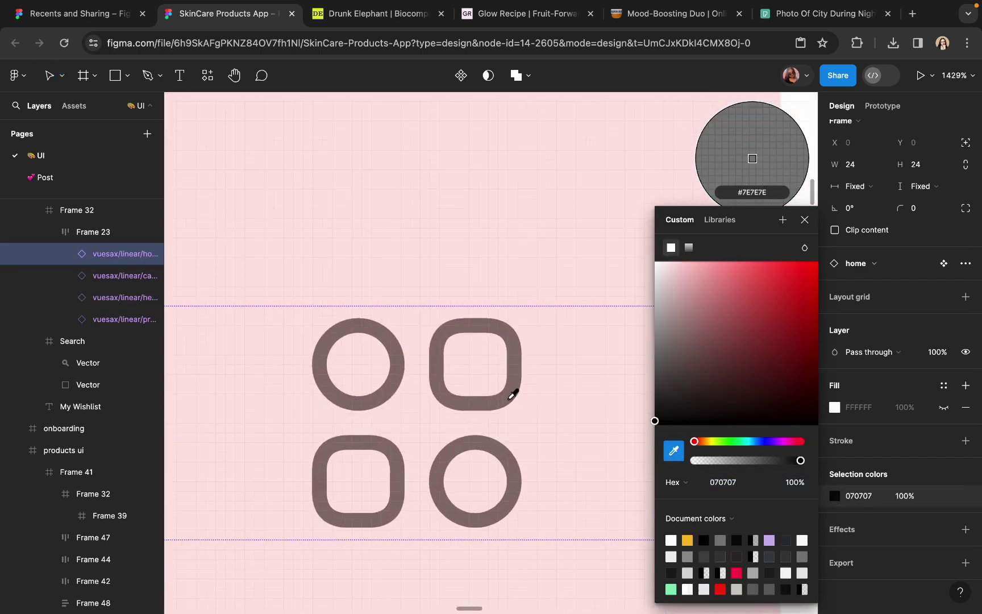
{"action": "left_click", "coordinate": [513, 394]}
{"action": "scroll", "coordinate": [508, 399], "scroll_direction": "down", "scroll_amount": 10}
{"action": "scroll", "coordinate": [509, 401], "scroll_direction": "left", "scroll_amount": 5}
{"action": "scroll", "coordinate": [509, 402], "scroll_direction": "right", "scroll_amount": 5}
Step: Recolor the navigation bar's heart icon to pinkish red FA1149, sampled from the heart on the products ui screen
{"action": "left_click", "coordinate": [511, 400]}
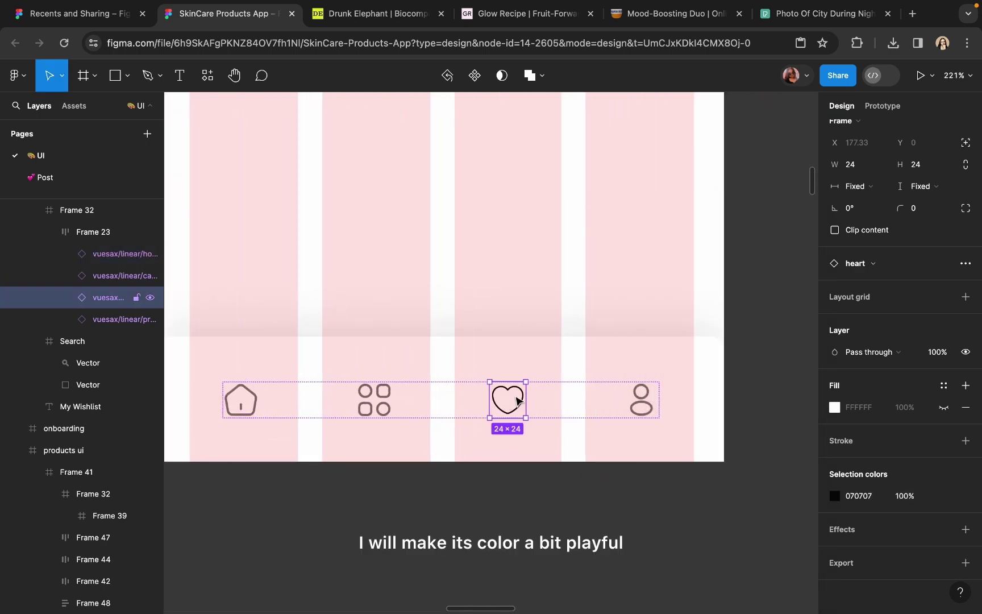
{"action": "left_click", "coordinate": [835, 496]}
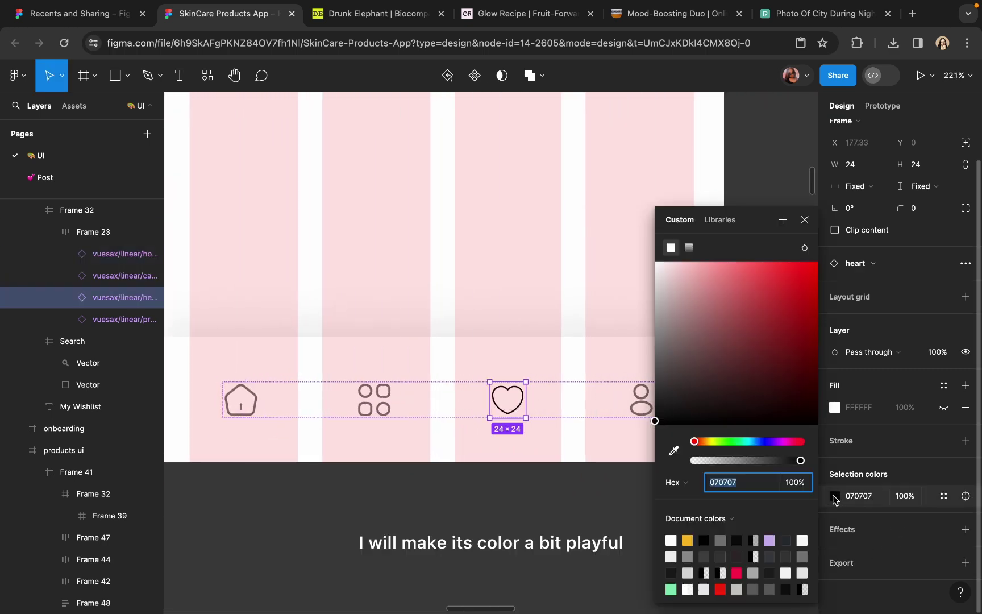
{"action": "left_click", "coordinate": [675, 450]}
{"action": "scroll", "coordinate": [487, 437], "scroll_direction": "down", "scroll_amount": 10}
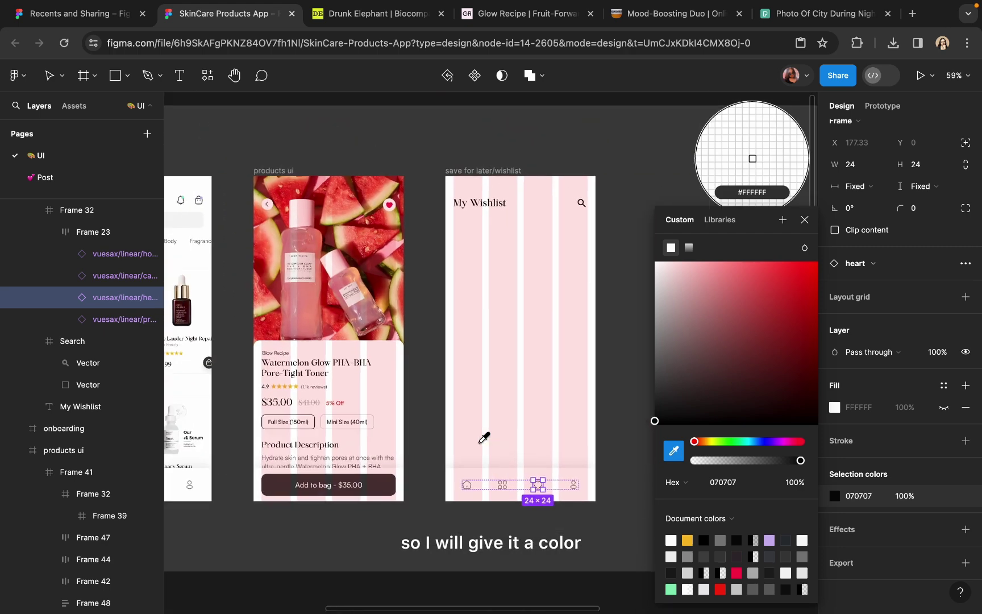
{"action": "scroll", "coordinate": [391, 206], "scroll_direction": "up", "scroll_amount": 10}
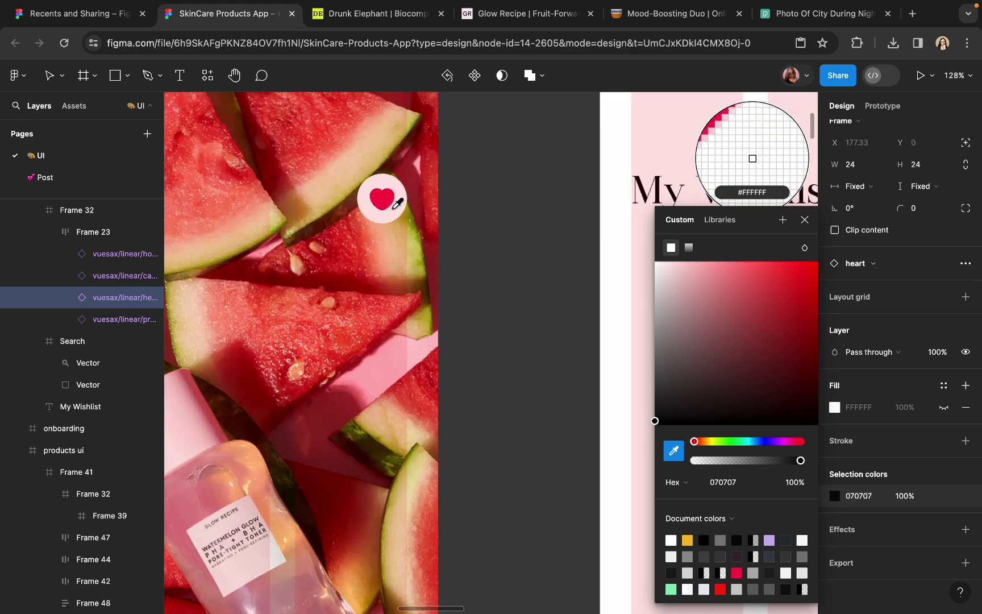
{"action": "scroll", "coordinate": [364, 199], "scroll_direction": "up", "scroll_amount": 3}
{"action": "left_click", "coordinate": [395, 200]}
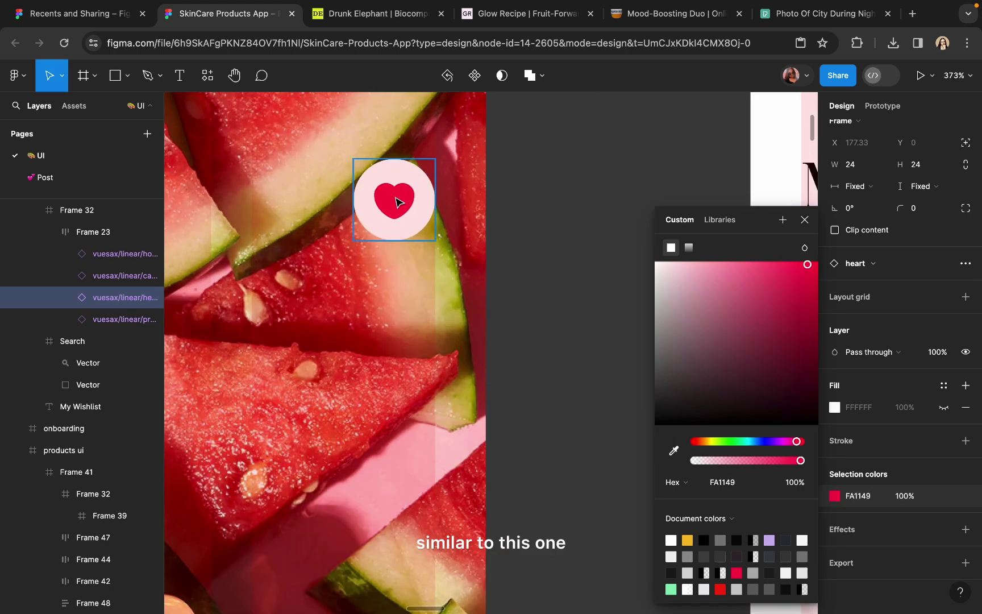
{"action": "scroll", "coordinate": [397, 201], "scroll_direction": "down", "scroll_amount": 5}
{"action": "scroll", "coordinate": [417, 215], "scroll_direction": "down", "scroll_amount": 8}
{"action": "left_click", "coordinate": [417, 215]}
{"action": "scroll", "coordinate": [375, 272], "scroll_direction": "down", "scroll_amount": 2}
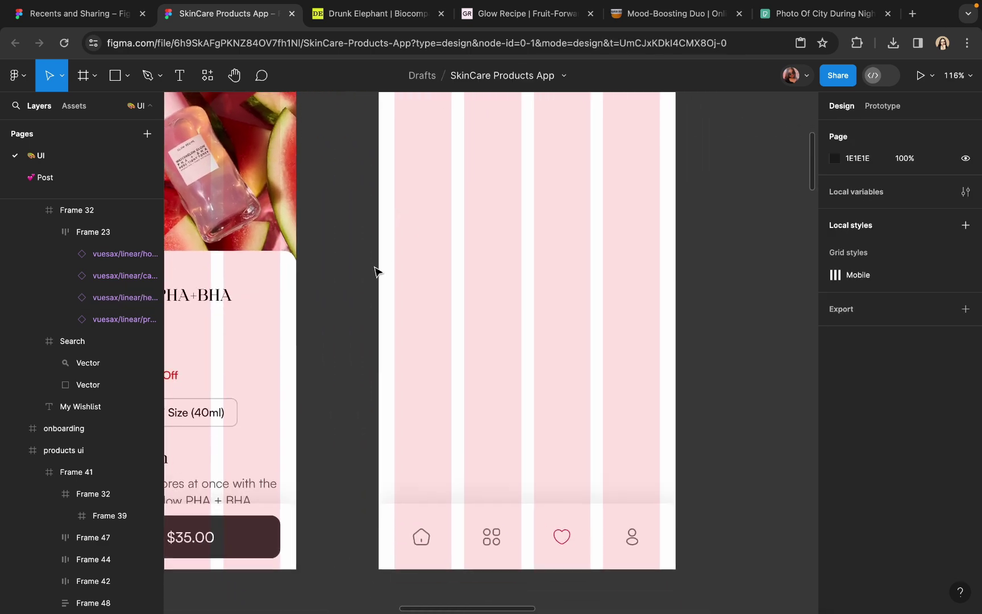
Step: Set the stroke weight of the navigation bar's heart vector to 1.5
{"action": "scroll", "coordinate": [529, 511], "scroll_direction": "up", "scroll_amount": 6}
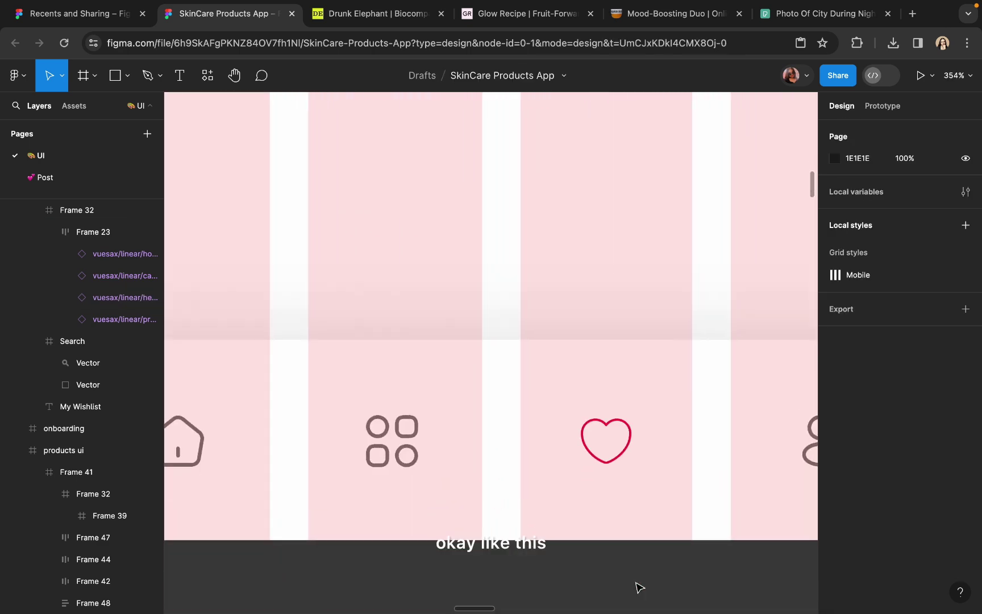
{"action": "double_click", "coordinate": [629, 453]}
{"action": "left_click", "coordinate": [924, 497]}
{"action": "type", "text": "1.5"}
{"action": "key", "text": "Return"}
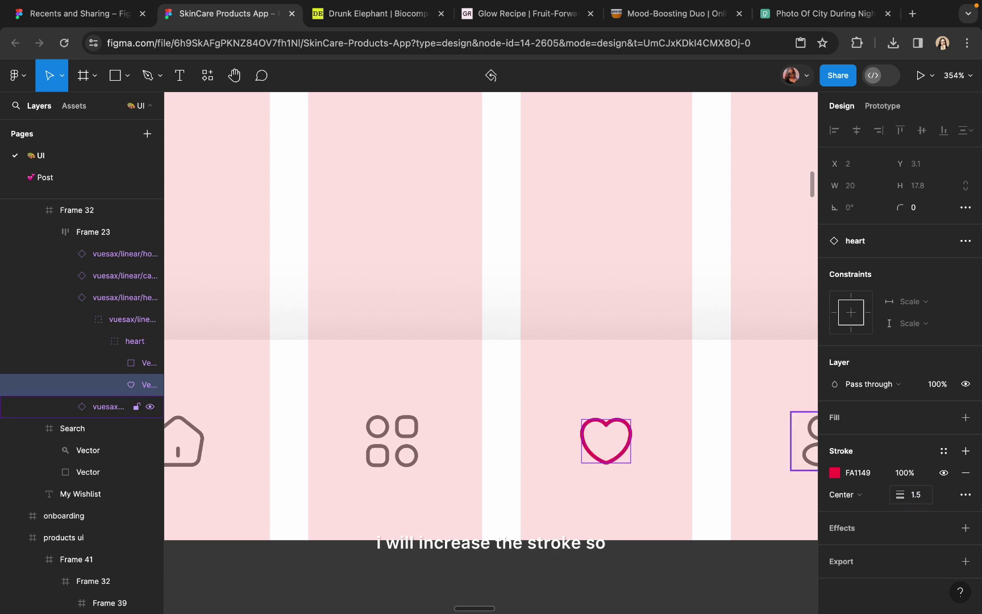
{"action": "scroll", "coordinate": [439, 351], "scroll_direction": "down", "scroll_amount": 6}
{"action": "left_click", "coordinate": [651, 272]}
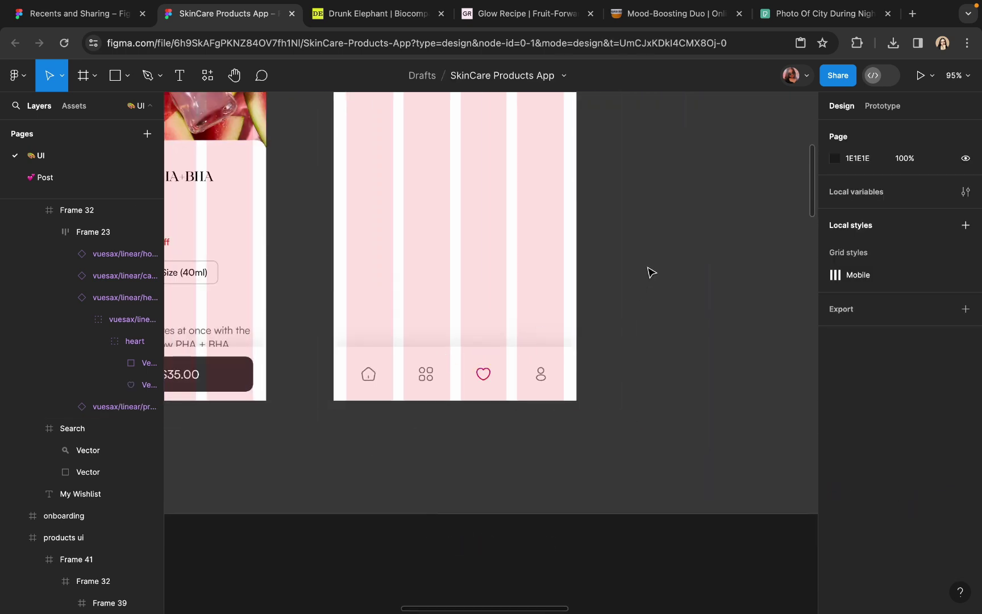
Step: Combine the My Wishlist heading and search icon in an auto layout frame and center it horizontally in the screen
{"action": "scroll", "coordinate": [438, 314], "scroll_direction": "down", "scroll_amount": 5}
{"action": "scroll", "coordinate": [436, 314], "scroll_direction": "up", "scroll_amount": 5}
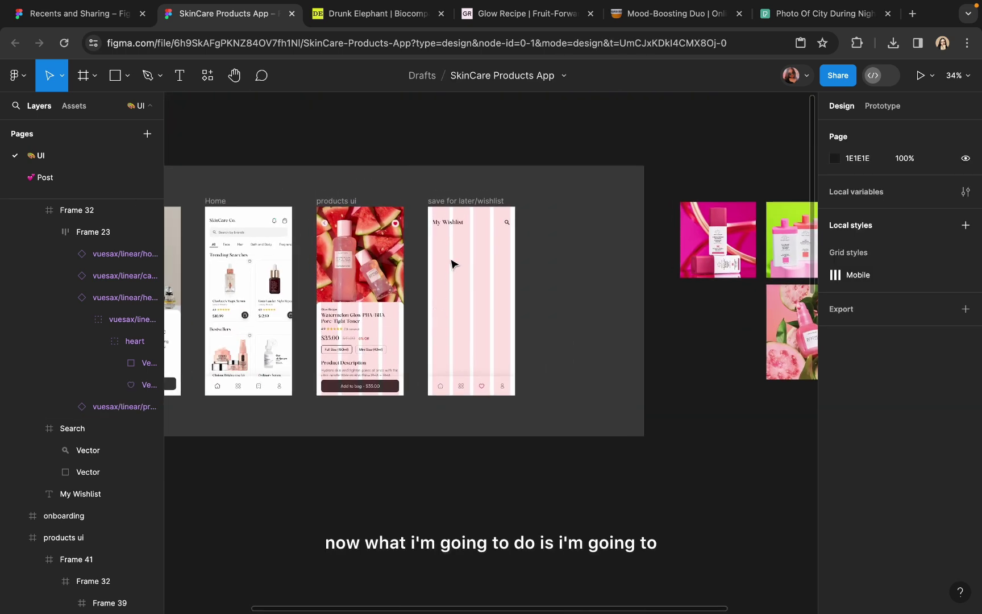
{"action": "scroll", "coordinate": [452, 241], "scroll_direction": "up", "scroll_amount": 3}
{"action": "left_click", "coordinate": [454, 183]}
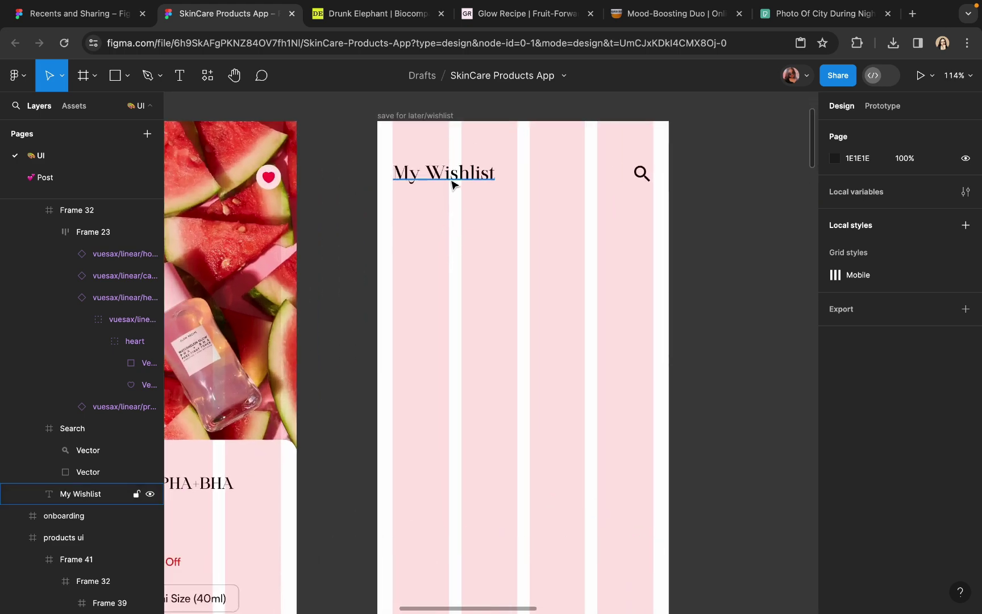
{"action": "left_click", "coordinate": [639, 175], "text": "shift"}
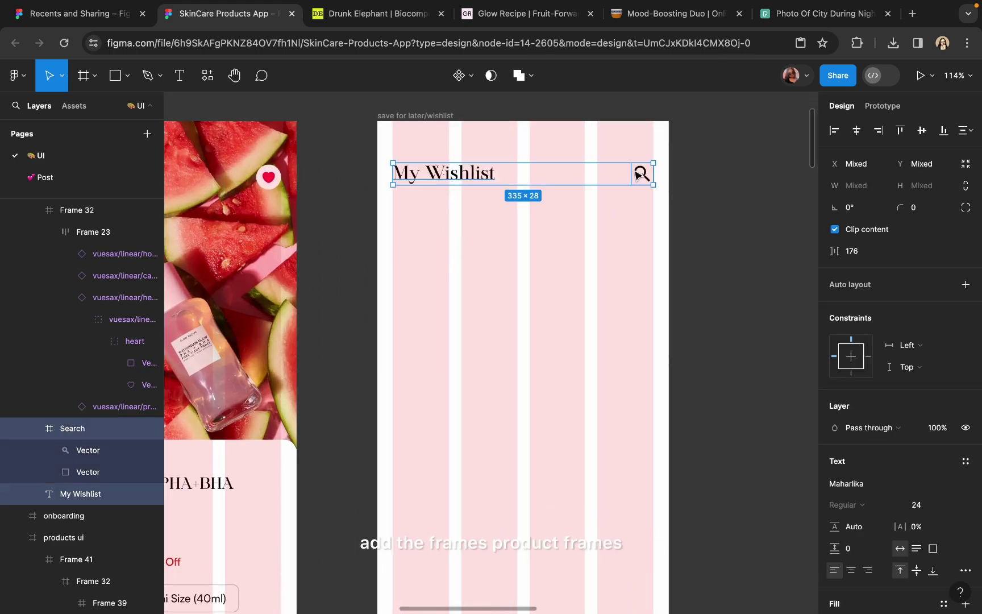
{"action": "key", "text": "shift+a"}
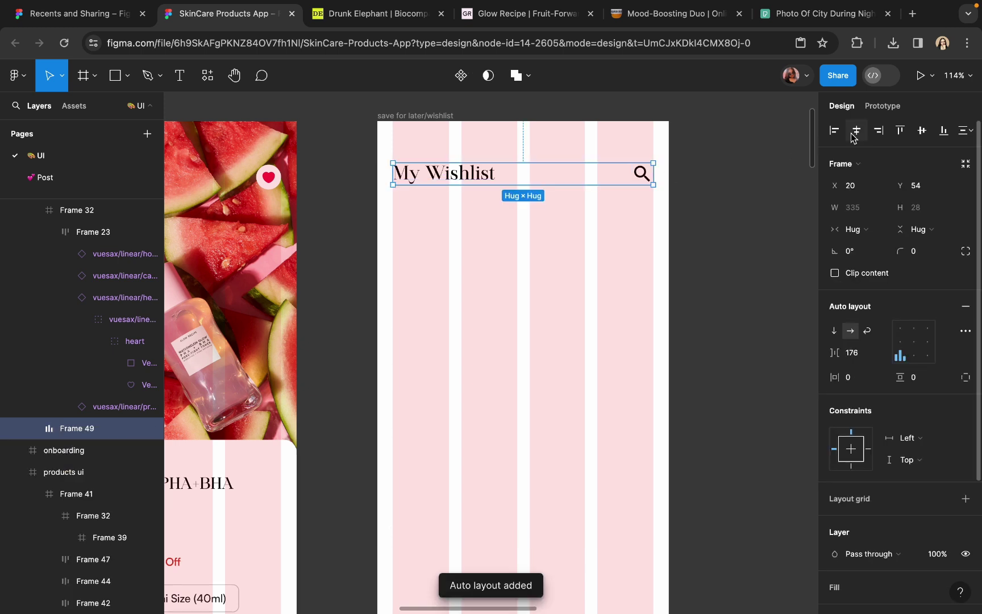
{"action": "left_click", "coordinate": [859, 132]}
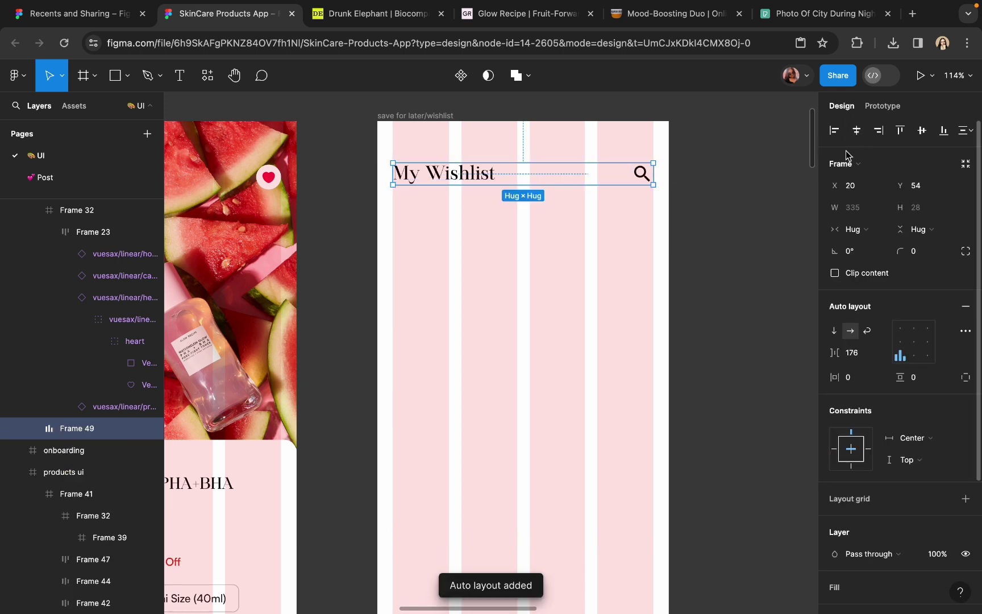
{"action": "double_click", "coordinate": [469, 178]}
{"action": "left_click", "coordinate": [783, 284]}
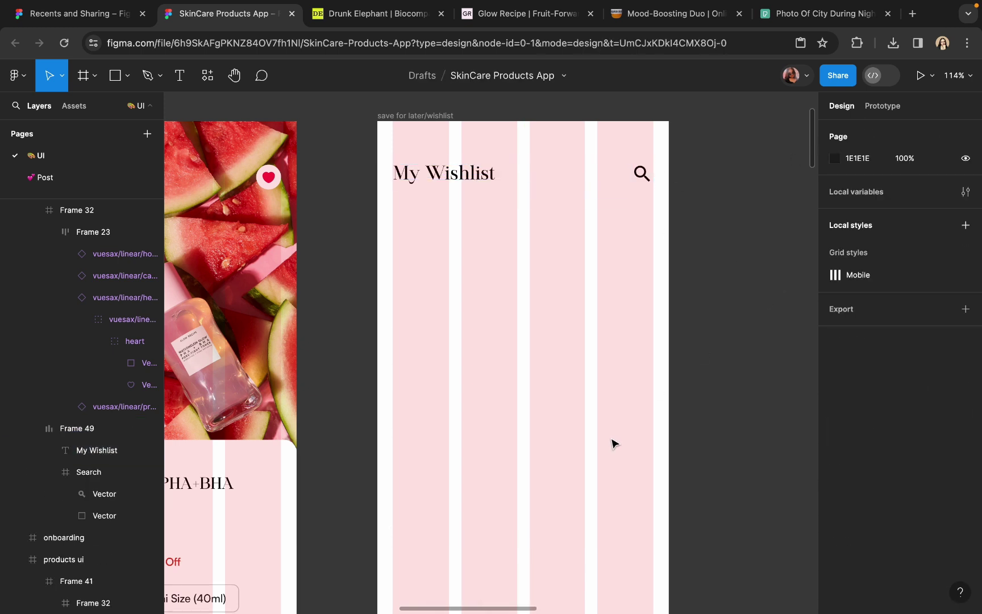
Step: Draw a product card frame about 334 × 133 below the My Wishlist heading, spanning all grid columns
{"action": "scroll", "coordinate": [612, 443], "scroll_direction": "down", "scroll_amount": 5}
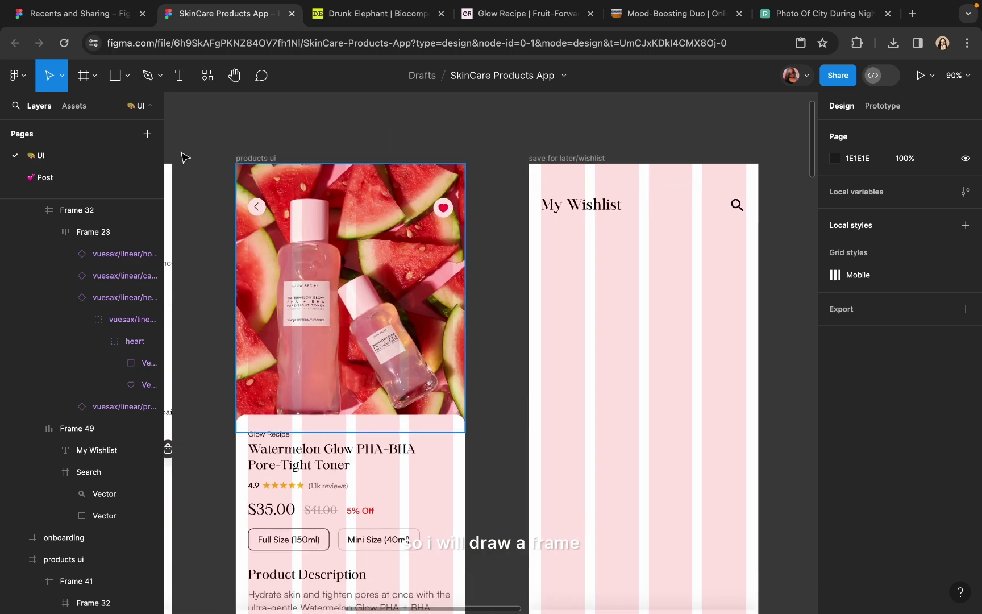
{"action": "key", "text": "f"}
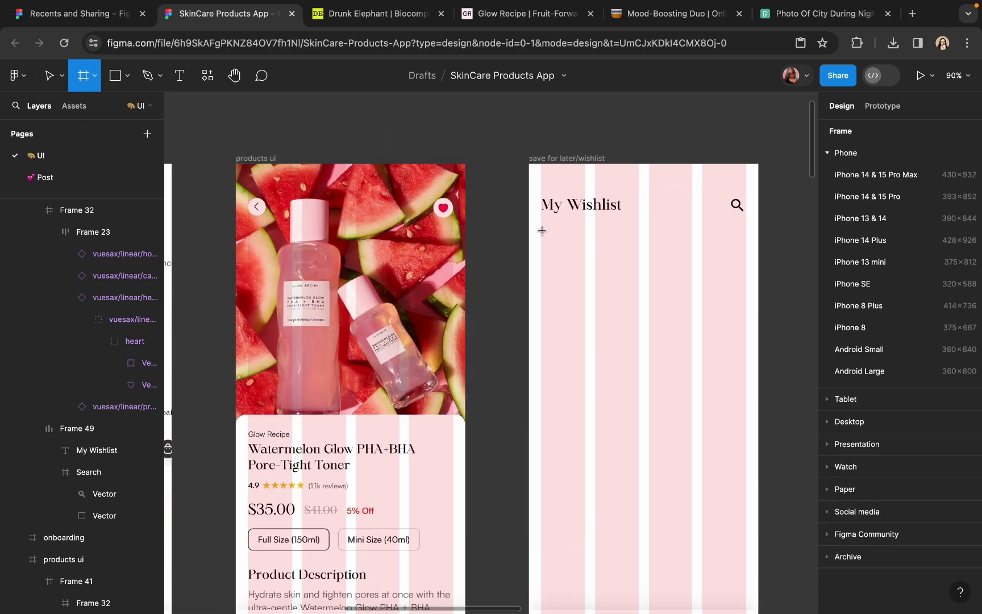
{"action": "left_click_drag", "start_coordinate": [542, 231], "coordinate": [748, 313]}
{"action": "scroll", "coordinate": [606, 254], "scroll_direction": "up", "scroll_amount": 3}
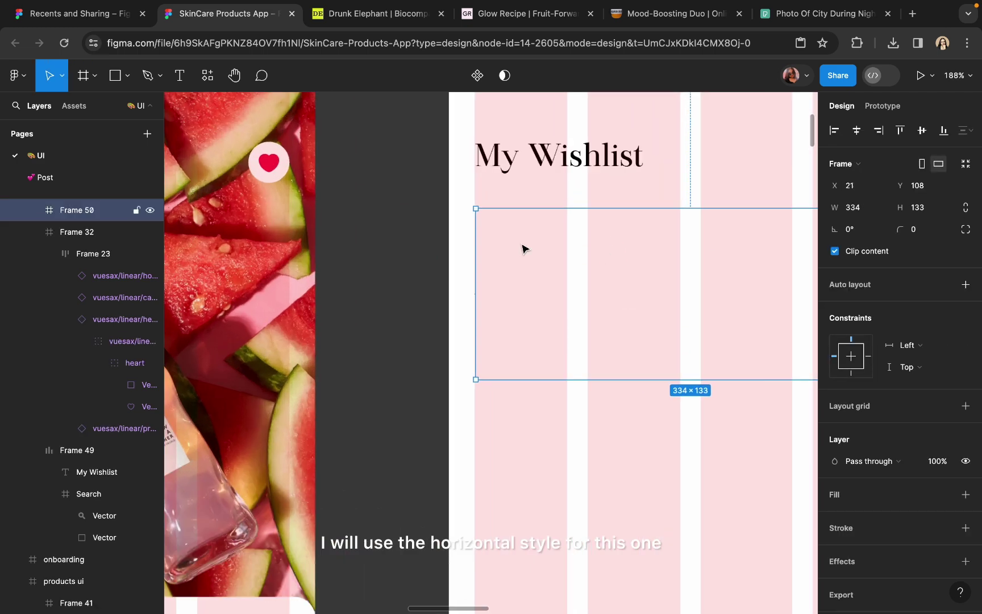
Step: Nudge the new card frame up to Y 102, closer to the My Wishlist heading row
{"action": "scroll", "coordinate": [524, 248], "scroll_direction": "down", "scroll_amount": 3}
{"action": "scroll", "coordinate": [478, 233], "scroll_direction": "down", "scroll_amount": 1}
{"action": "key", "text": "Up"}
{"action": "key", "text": "Up"}
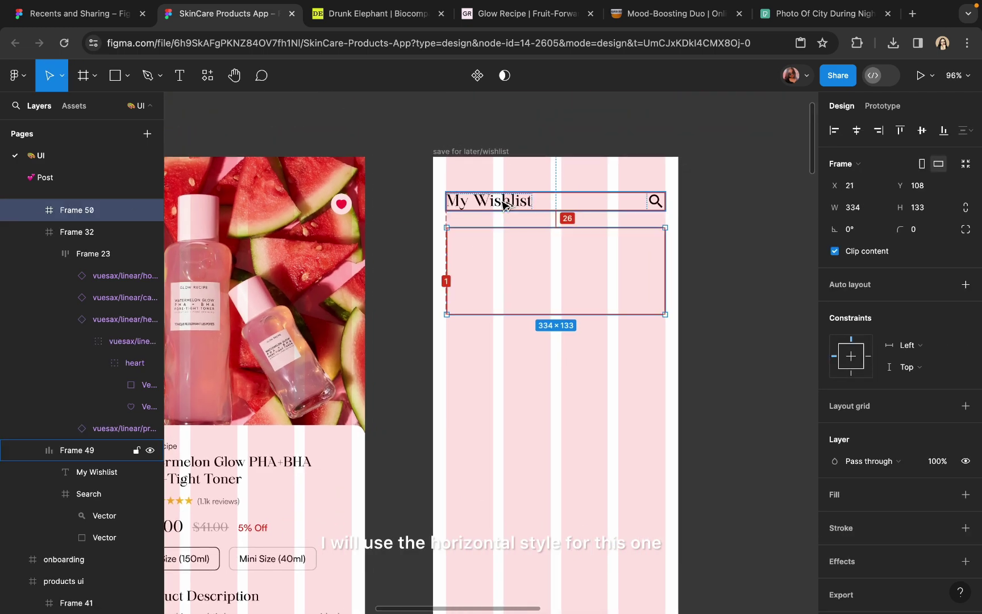
{"action": "key", "text": "Up"}
{"action": "key", "text": "Up"}
{"action": "key", "text": "Up"}
{"action": "key", "text": "Up"}
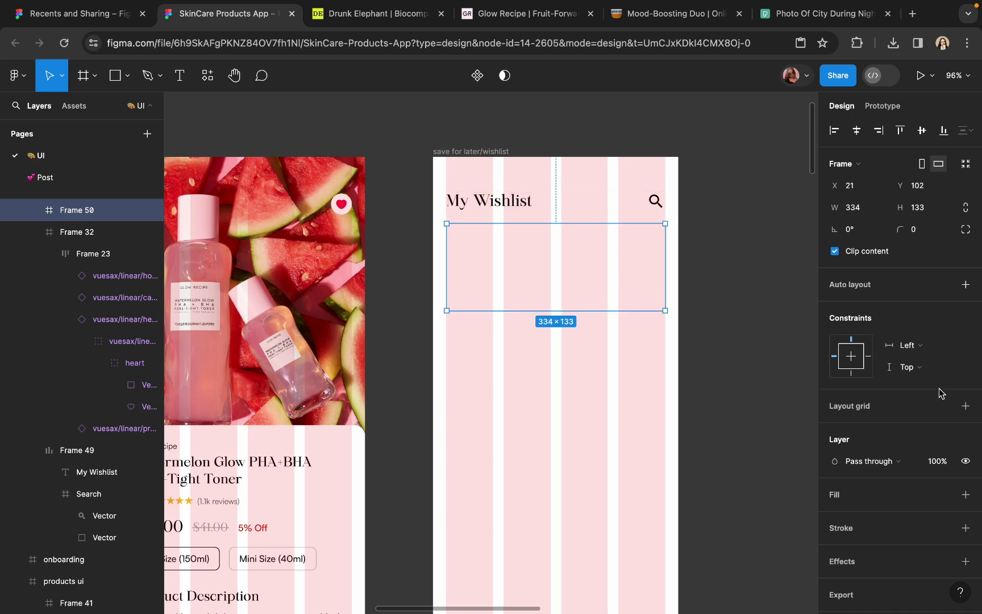
Step: Add a 1 px inside stroke to the wishlist card frame, sampling the F1F1F1 border color from a Home screen product card
{"action": "scroll", "coordinate": [941, 395], "scroll_direction": "down", "scroll_amount": 2}
{"action": "left_click", "coordinate": [966, 497]}
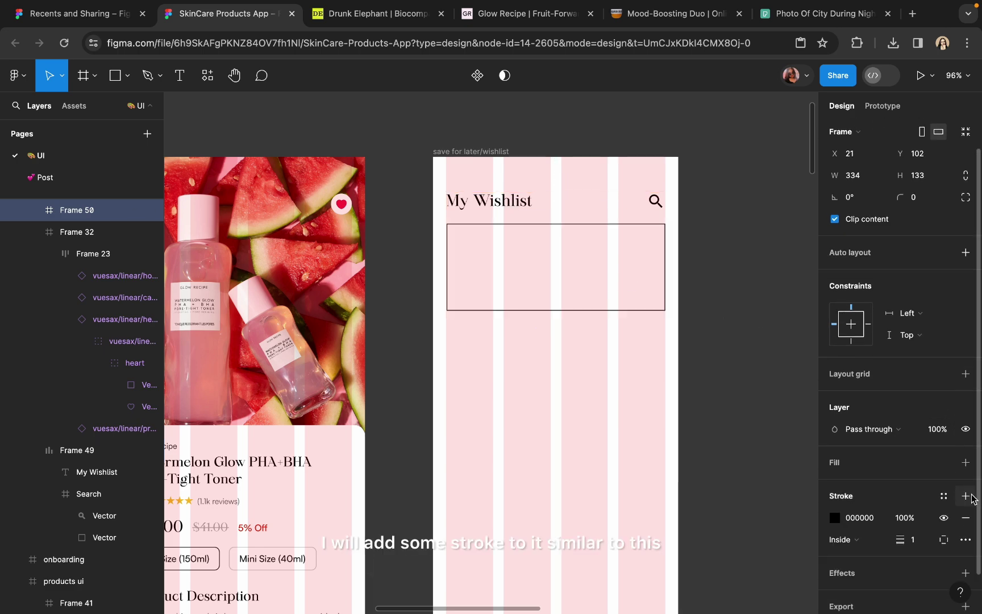
{"action": "left_click", "coordinate": [835, 518]}
{"action": "left_click", "coordinate": [674, 451]}
{"action": "scroll", "coordinate": [499, 461], "scroll_direction": "left", "scroll_amount": 10}
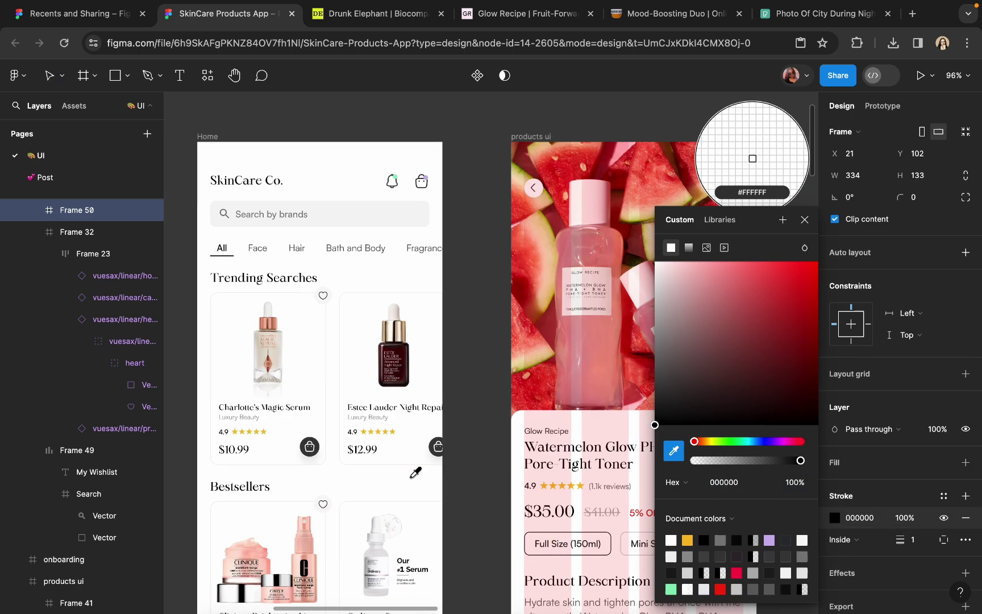
{"action": "scroll", "coordinate": [415, 469], "scroll_direction": "up", "scroll_amount": 10}
{"action": "scroll", "coordinate": [551, 369], "scroll_direction": "up", "scroll_amount": 5}
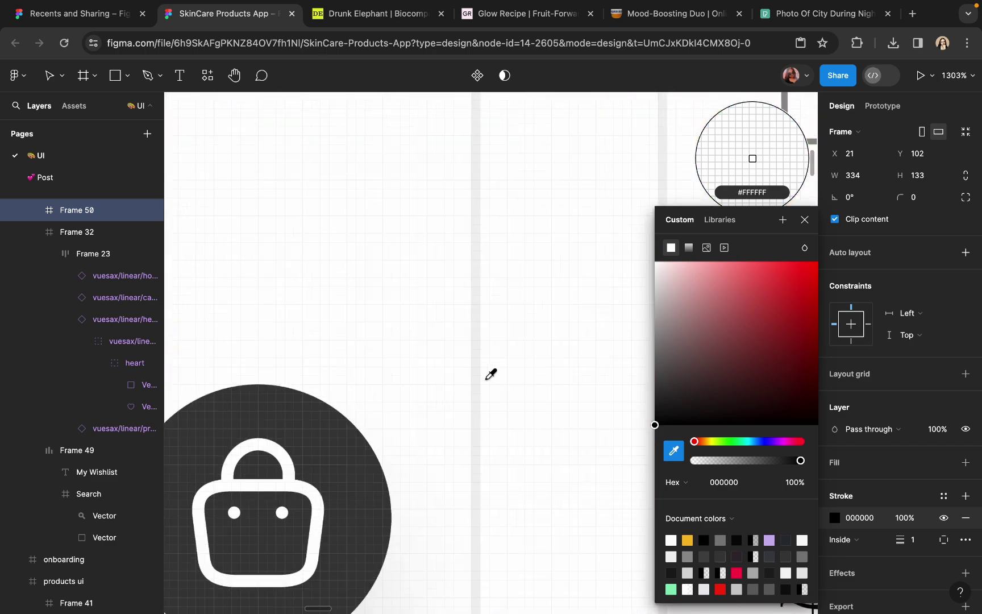
{"action": "left_click", "coordinate": [480, 381]}
{"action": "scroll", "coordinate": [533, 354], "scroll_direction": "down", "scroll_amount": 6}
{"action": "scroll", "coordinate": [533, 354], "scroll_direction": "down", "scroll_amount": 15}
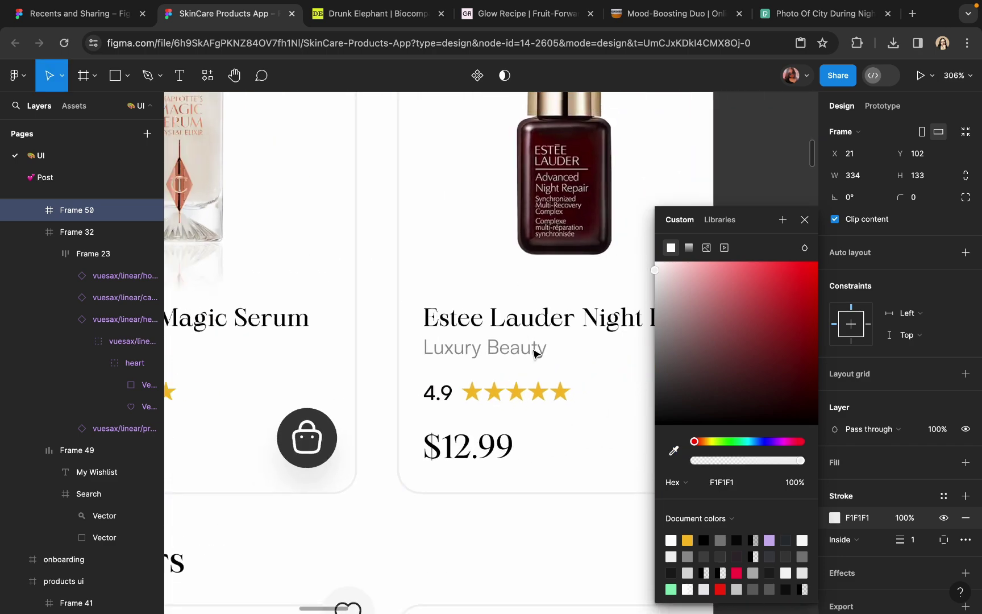
Step: Check the corner radius of a Home product card and give the wishlist card frame the same radius of 12
{"action": "left_click", "coordinate": [439, 309]}
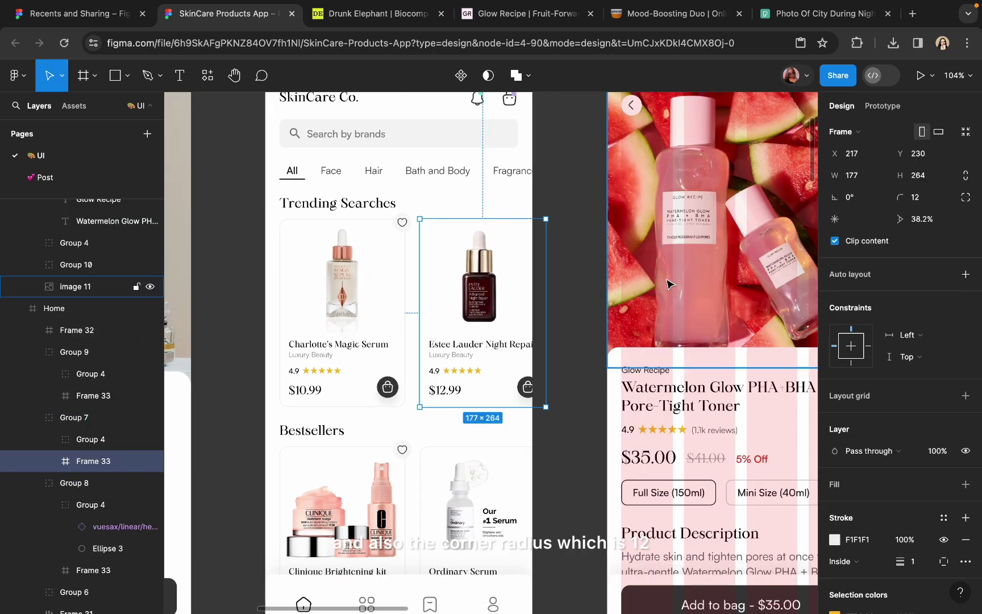
{"action": "scroll", "coordinate": [669, 281], "scroll_direction": "right", "scroll_amount": 10}
{"action": "left_click", "coordinate": [636, 278]}
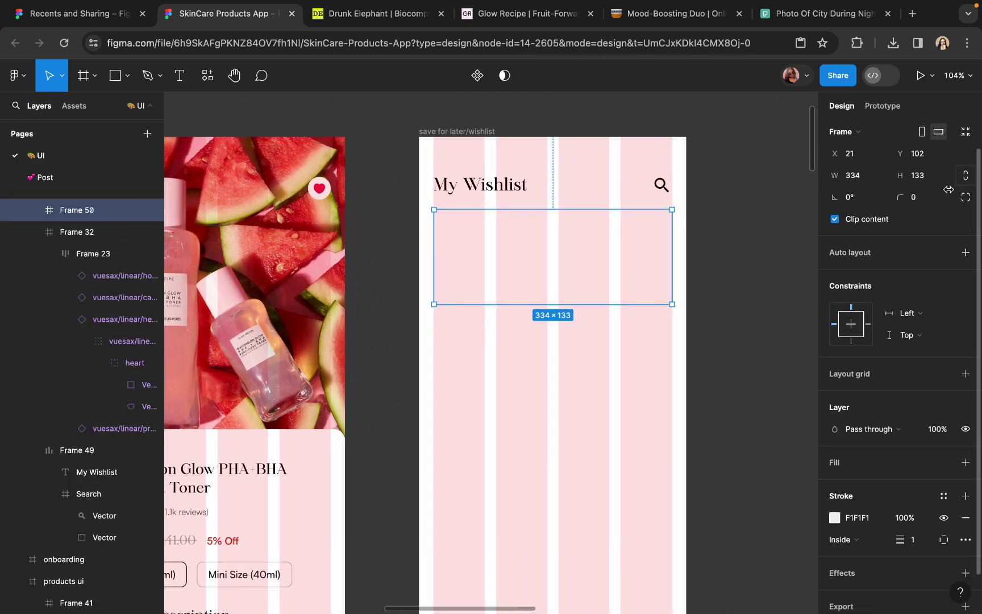
{"action": "left_click", "coordinate": [561, 404]}
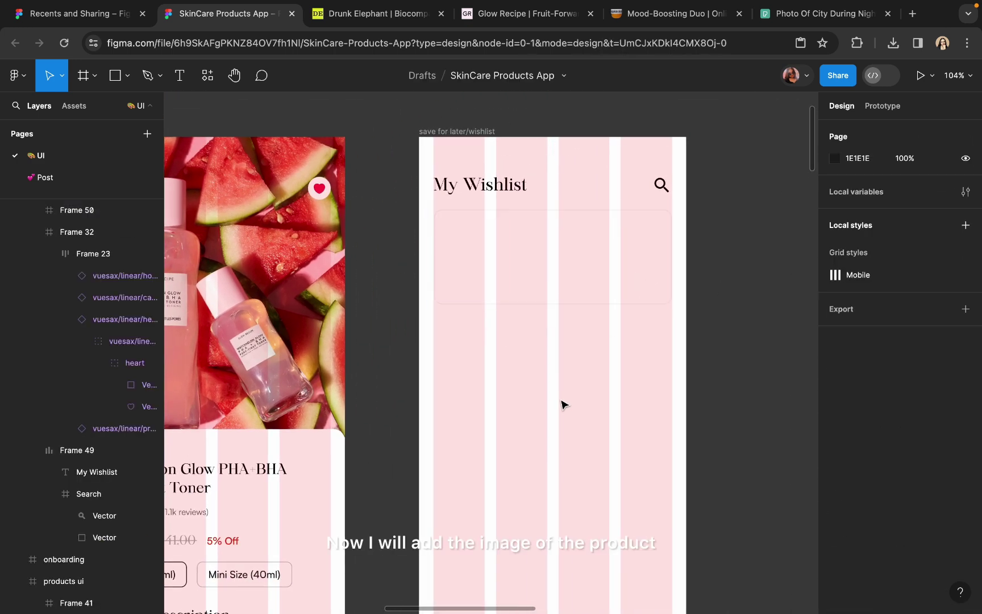
Step: Move the green-background body lotion image from beside the screens onto the wishlist screen, below the My Wishlist heading
{"action": "scroll", "coordinate": [561, 404], "scroll_direction": "down", "scroll_amount": 5}
{"action": "scroll", "coordinate": [549, 373], "scroll_direction": "up", "scroll_amount": 5}
{"action": "scroll", "coordinate": [529, 311], "scroll_direction": "down", "scroll_amount": 10}
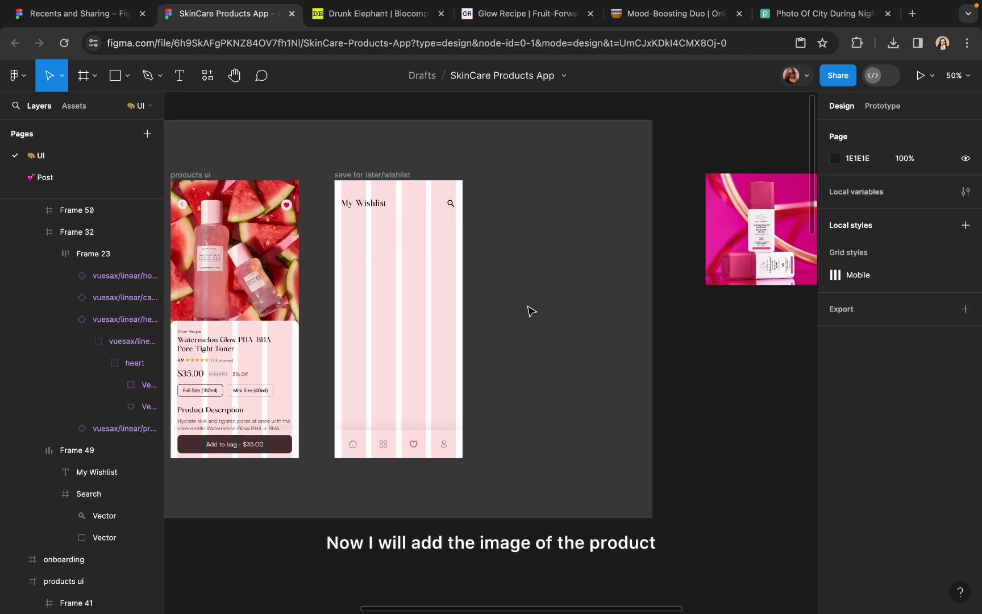
{"action": "scroll", "coordinate": [694, 279], "scroll_direction": "left", "scroll_amount": 2}
{"action": "scroll", "coordinate": [694, 279], "scroll_direction": "up", "scroll_amount": 1}
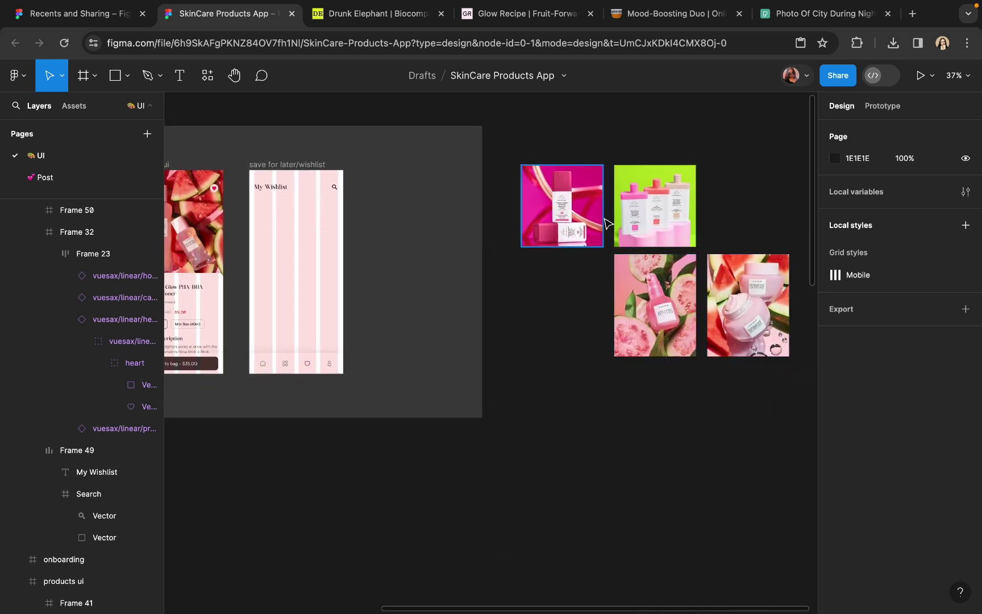
{"action": "left_click", "coordinate": [654, 301]}
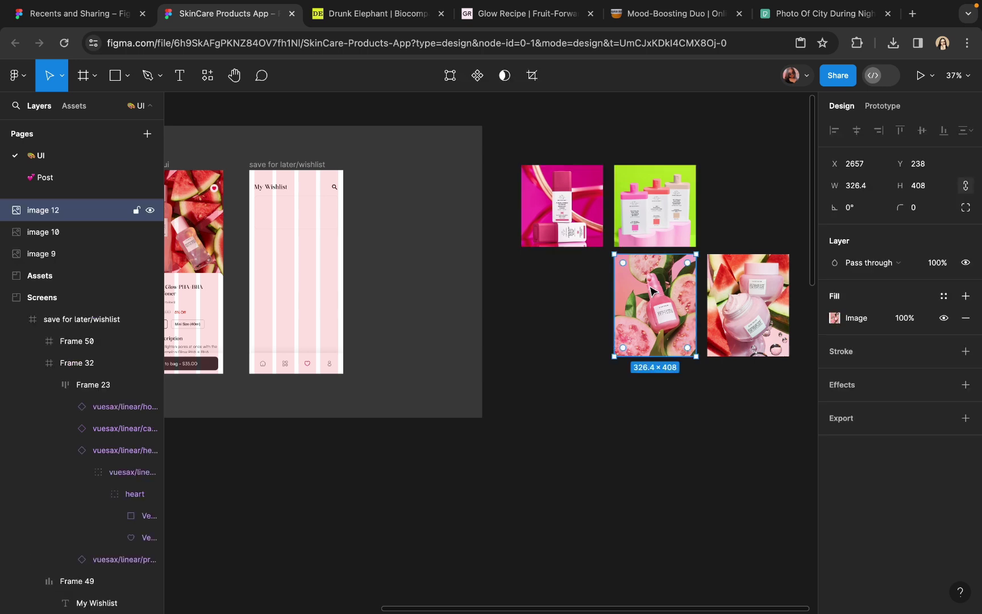
{"action": "left_click", "coordinate": [660, 196]}
{"action": "left_click_drag", "start_coordinate": [659, 196], "coordinate": [294, 227]}
{"action": "scroll", "coordinate": [293, 229], "scroll_direction": "up", "scroll_amount": 5}
{"action": "scroll", "coordinate": [294, 229], "scroll_direction": "left", "scroll_amount": 5}
{"action": "scroll", "coordinate": [294, 229], "scroll_direction": "up", "scroll_amount": 1}
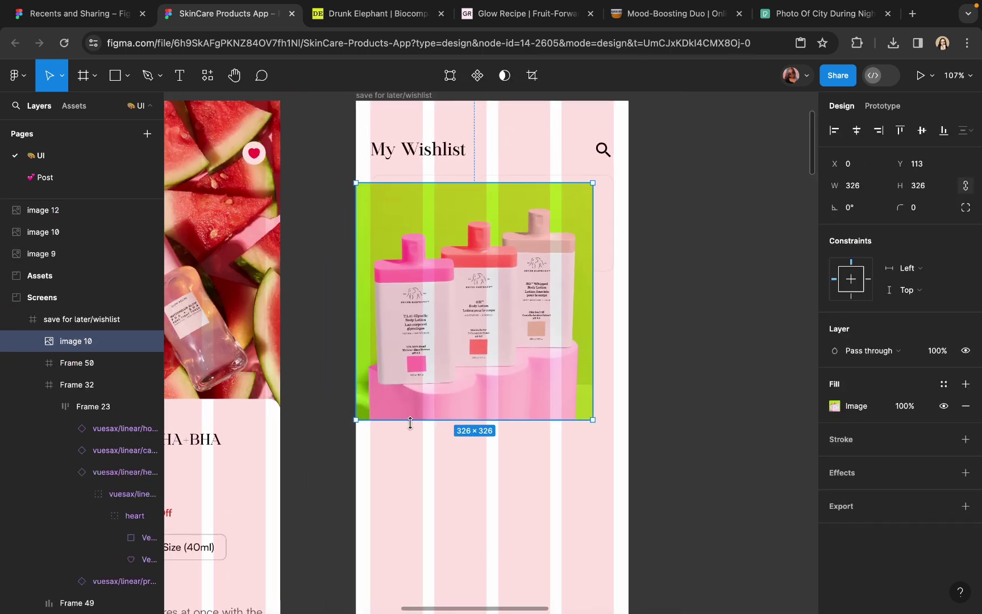
{"action": "scroll", "coordinate": [411, 424], "scroll_direction": "down", "scroll_amount": 5}
{"action": "scroll", "coordinate": [472, 417], "scroll_direction": "left", "scroll_amount": 5}
{"action": "scroll", "coordinate": [537, 421], "scroll_direction": "up", "scroll_amount": 5}
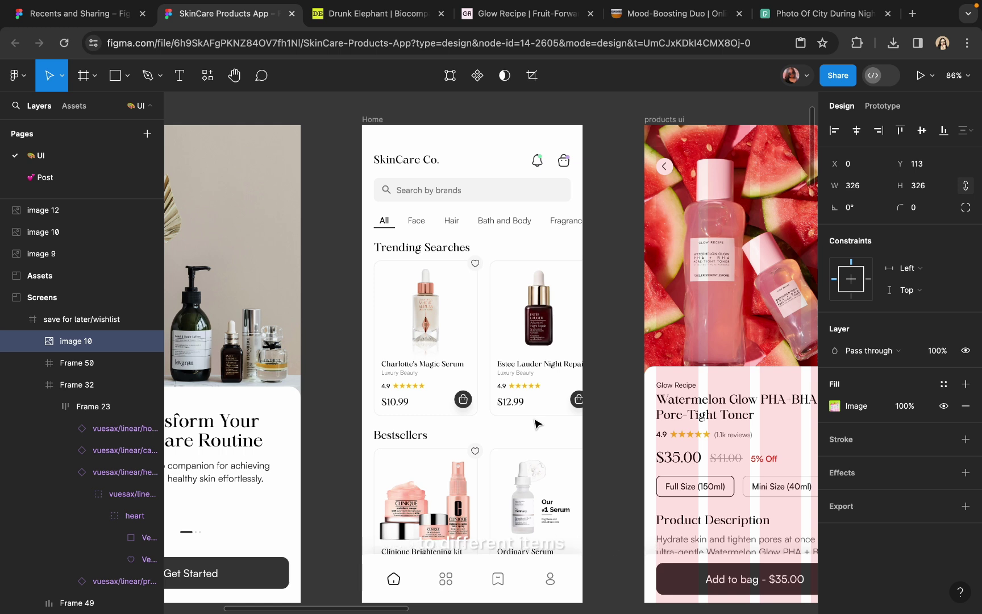
{"action": "scroll", "coordinate": [536, 423], "scroll_direction": "down", "scroll_amount": 3}
{"action": "scroll", "coordinate": [536, 424], "scroll_direction": "right", "scroll_amount": 5}
{"action": "scroll", "coordinate": [492, 463], "scroll_direction": "up", "scroll_amount": 4}
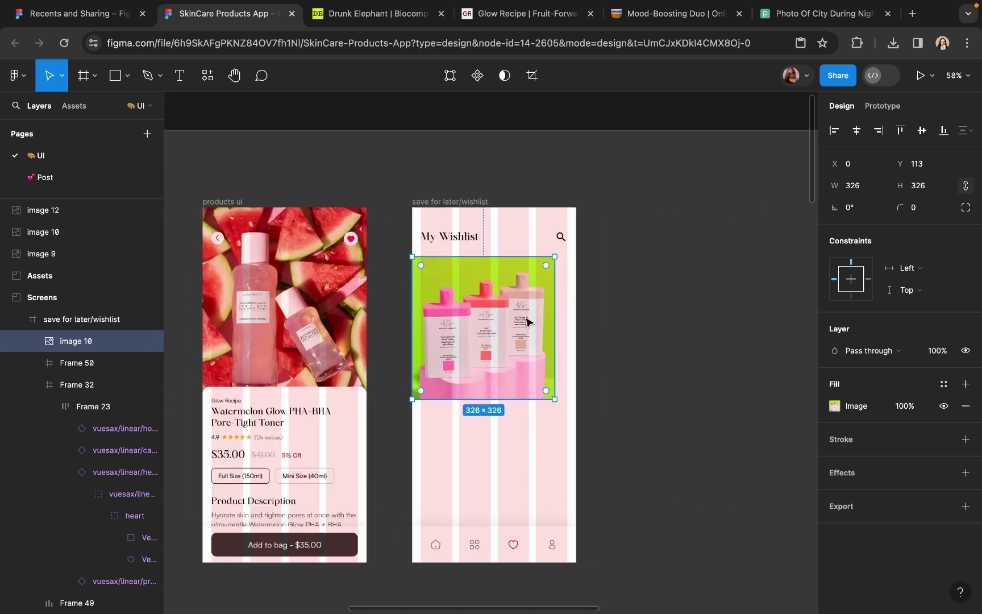
Step: Place the body lotion image inside the card against its left edge and scale it to about 134 × 134 to fill the height
{"action": "key", "text": "k"}
{"action": "left_click_drag", "start_coordinate": [483, 439], "coordinate": [423, 281]}
{"action": "scroll", "coordinate": [449, 294], "scroll_direction": "up", "scroll_amount": 3}
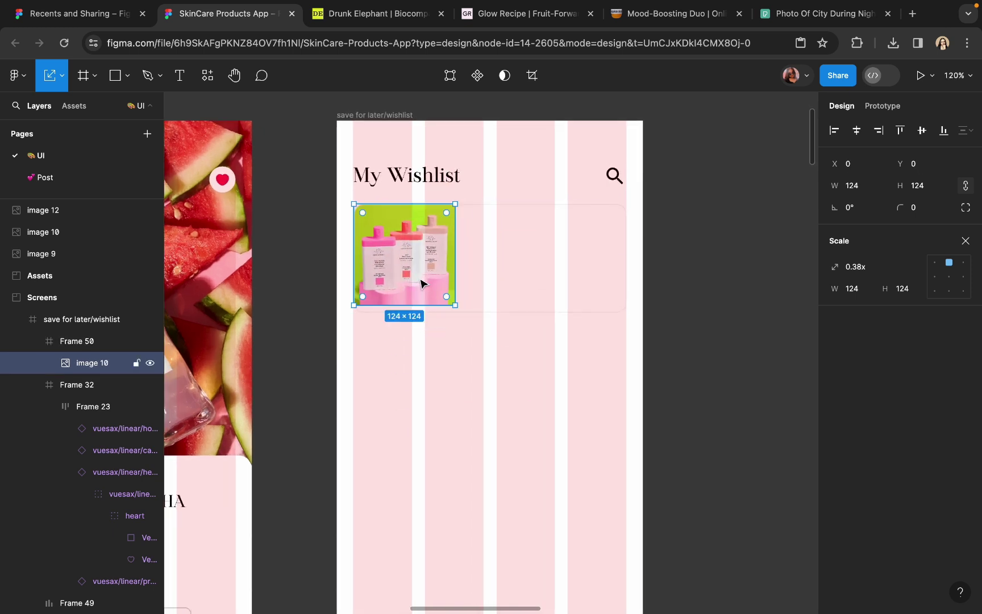
{"action": "scroll", "coordinate": [423, 281], "scroll_direction": "up", "scroll_amount": 3}
{"action": "left_click_drag", "start_coordinate": [470, 314], "coordinate": [477, 321]}
{"action": "scroll", "coordinate": [428, 337], "scroll_direction": "up", "scroll_amount": 4}
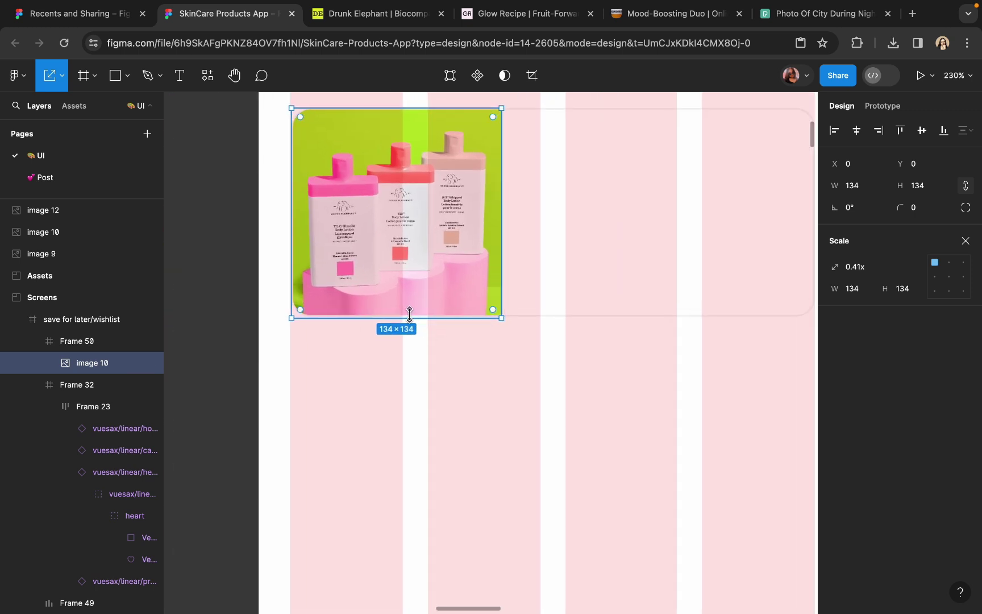
{"action": "key", "text": "v"}
{"action": "left_click_drag", "start_coordinate": [411, 311], "coordinate": [411, 313]}
{"action": "left_click", "coordinate": [398, 376]}
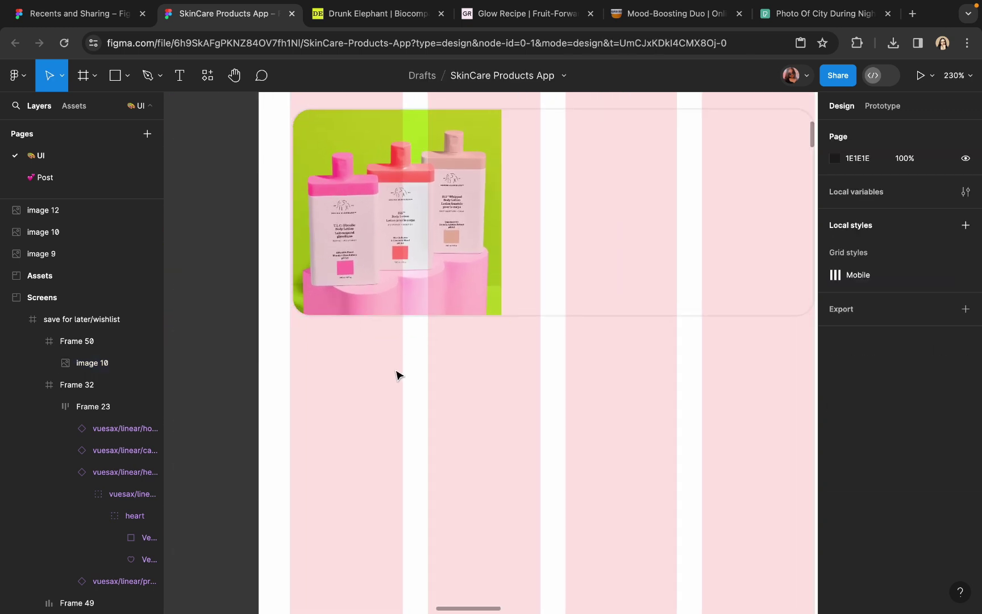
Step: Check the stroke position setting of the wishlist card frame, keeping it Inside
{"action": "left_click", "coordinate": [684, 169]}
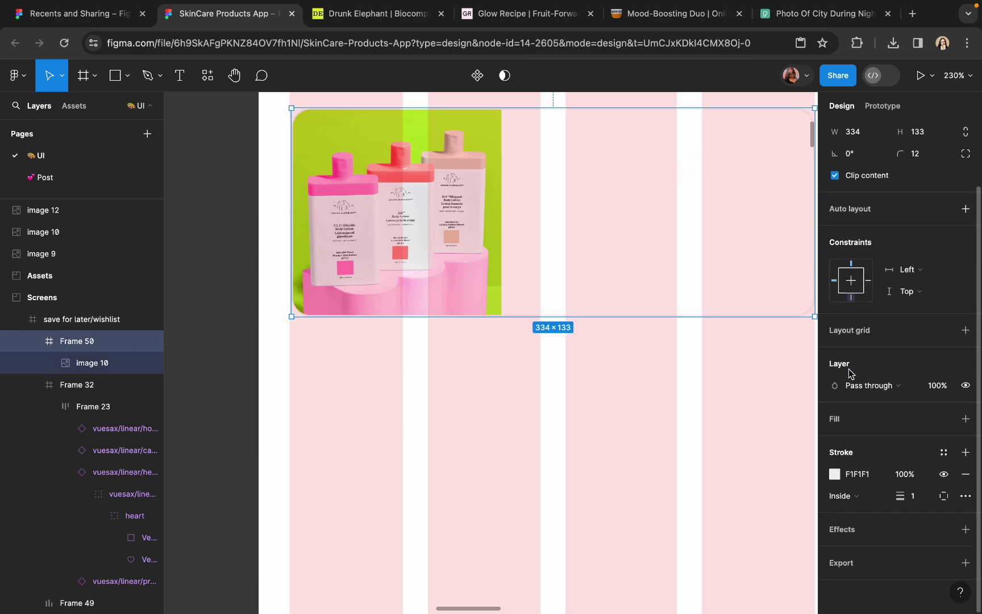
{"action": "left_click", "coordinate": [848, 494]}
{"action": "left_click", "coordinate": [847, 495]}
{"action": "left_click", "coordinate": [625, 469]}
Step: Duplicate the Charlotte's Magic Serum name and category text from the Home screen into the wishlist card, beside the image
{"action": "scroll", "coordinate": [613, 463], "scroll_direction": "down", "scroll_amount": 10}
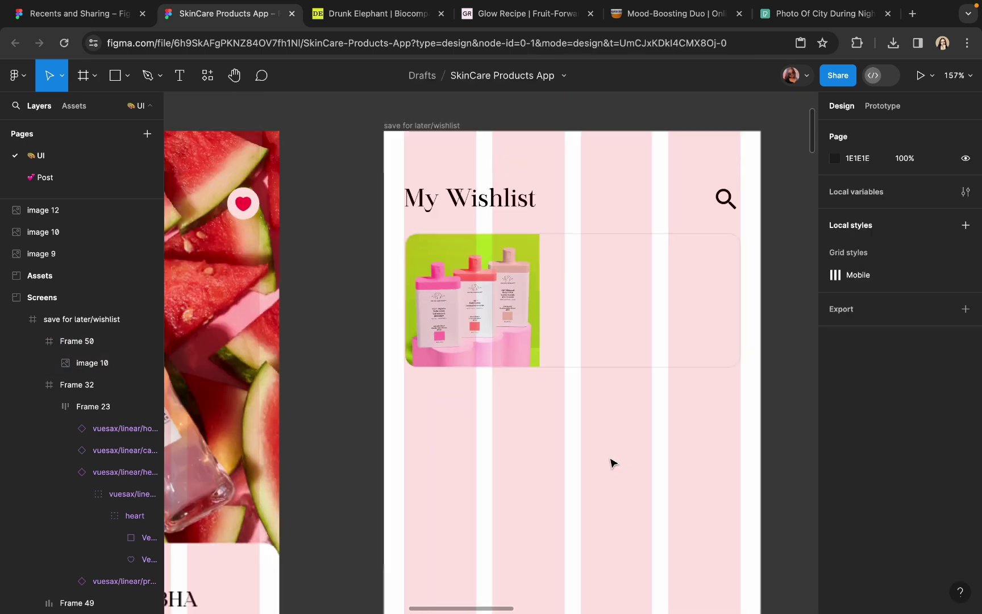
{"action": "scroll", "coordinate": [563, 441], "scroll_direction": "up", "scroll_amount": 5}
{"action": "scroll", "coordinate": [564, 441], "scroll_direction": "down", "scroll_amount": 6}
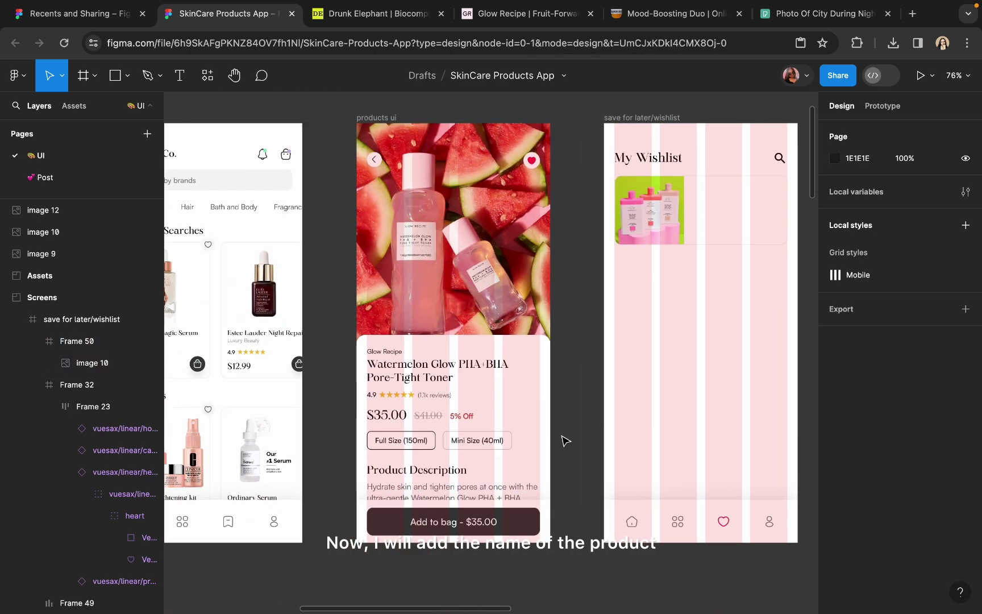
{"action": "scroll", "coordinate": [405, 410], "scroll_direction": "left", "scroll_amount": 6}
{"action": "left_click", "coordinate": [400, 330]}
{"action": "scroll", "coordinate": [399, 330], "scroll_direction": "up", "scroll_amount": 4}
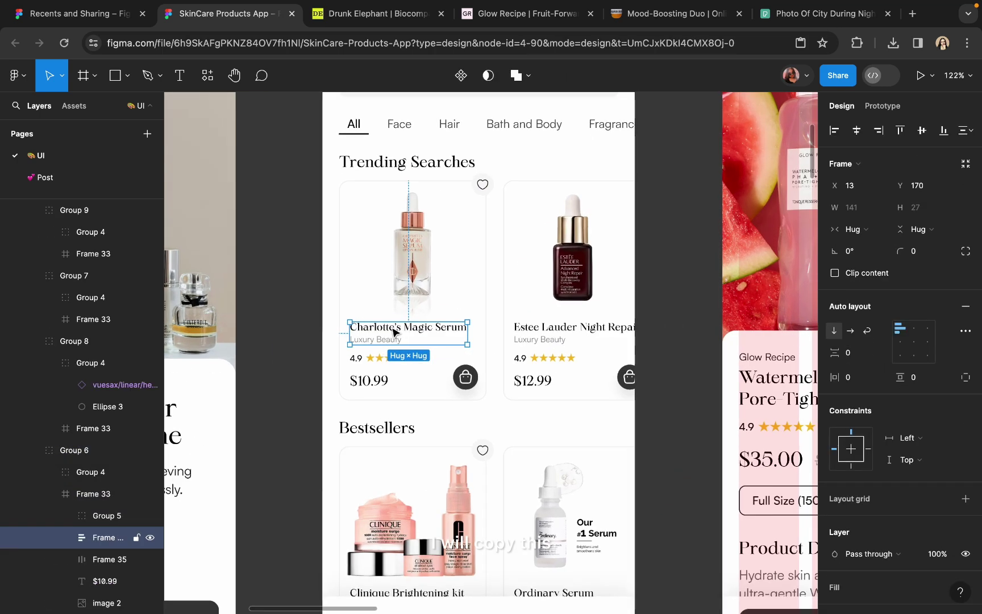
{"action": "scroll", "coordinate": [369, 344], "scroll_direction": "down", "scroll_amount": 2}
{"action": "scroll", "coordinate": [369, 344], "scroll_direction": "down", "scroll_amount": 5}
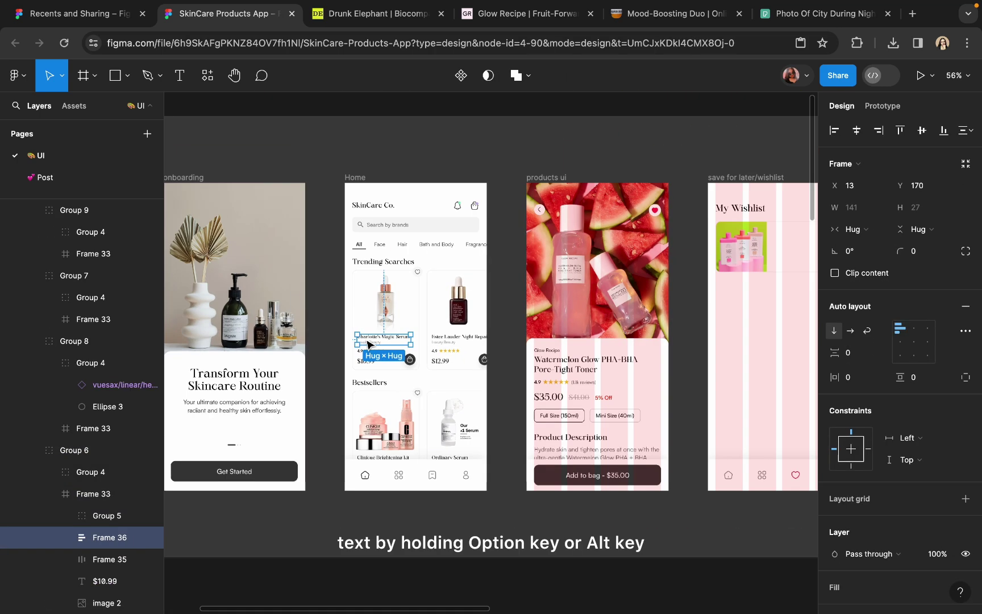
{"action": "left_click_drag", "start_coordinate": [368, 343], "coordinate": [674, 238]}
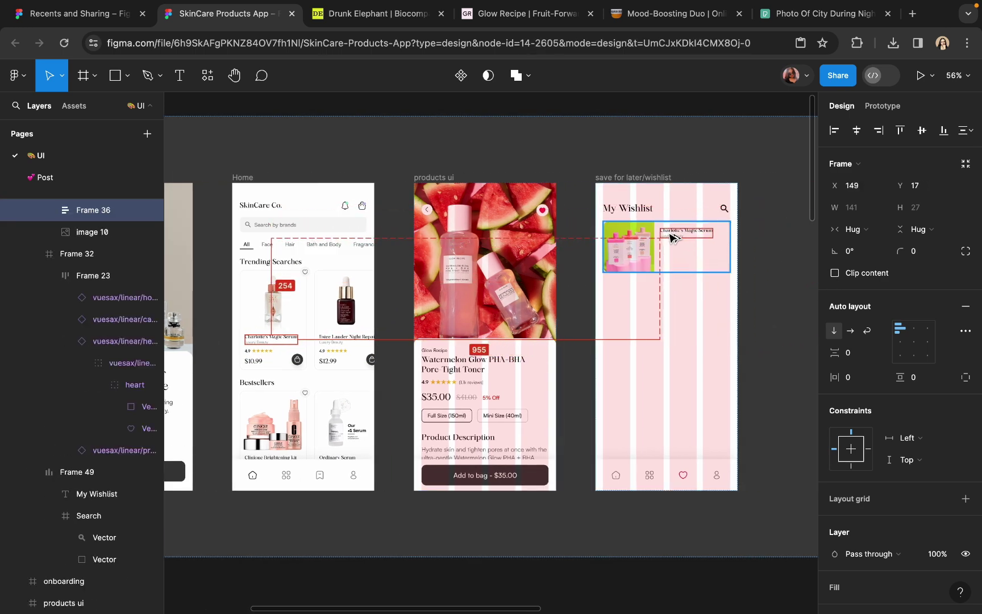
Step: Change the product name in the wishlist card to "Drunk Elephant Body Lotion"
{"action": "scroll", "coordinate": [673, 238], "scroll_direction": "up", "scroll_amount": 10}
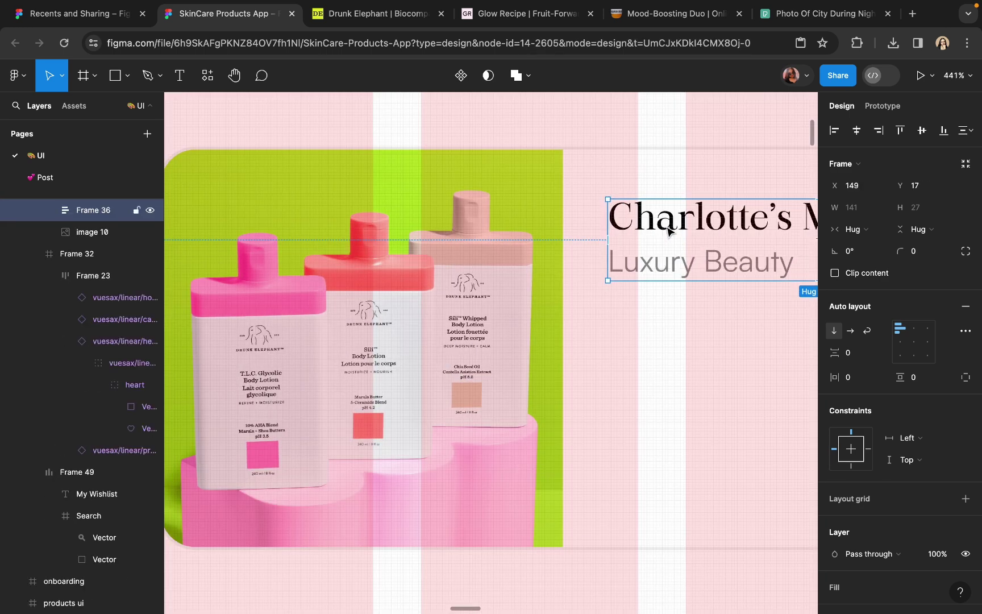
{"action": "left_click", "coordinate": [668, 230]}
{"action": "double_click", "coordinate": [668, 230]}
{"action": "type", "text": "Drunk"}
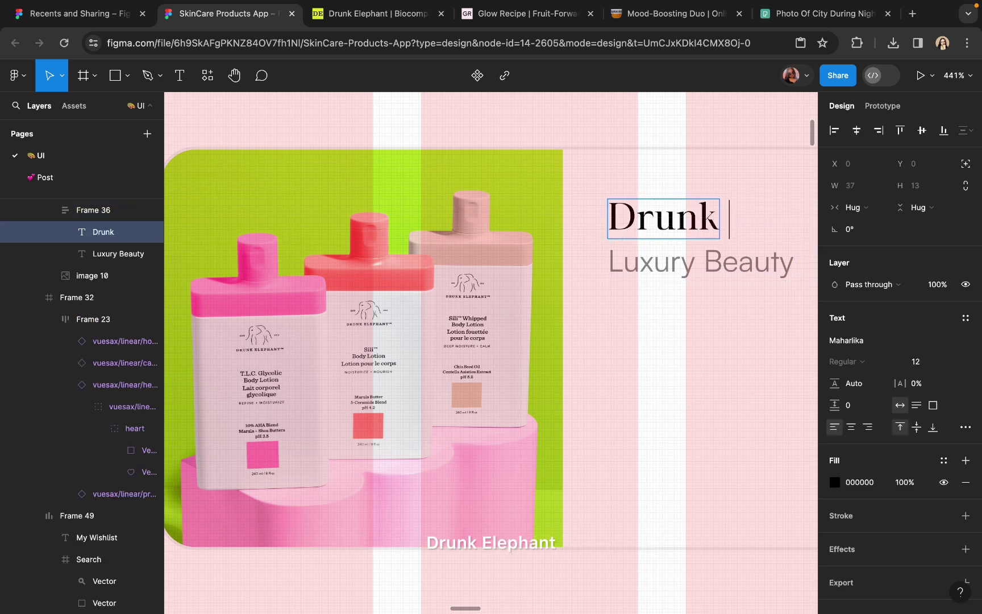
{"action": "type", "text": " Elephant"}
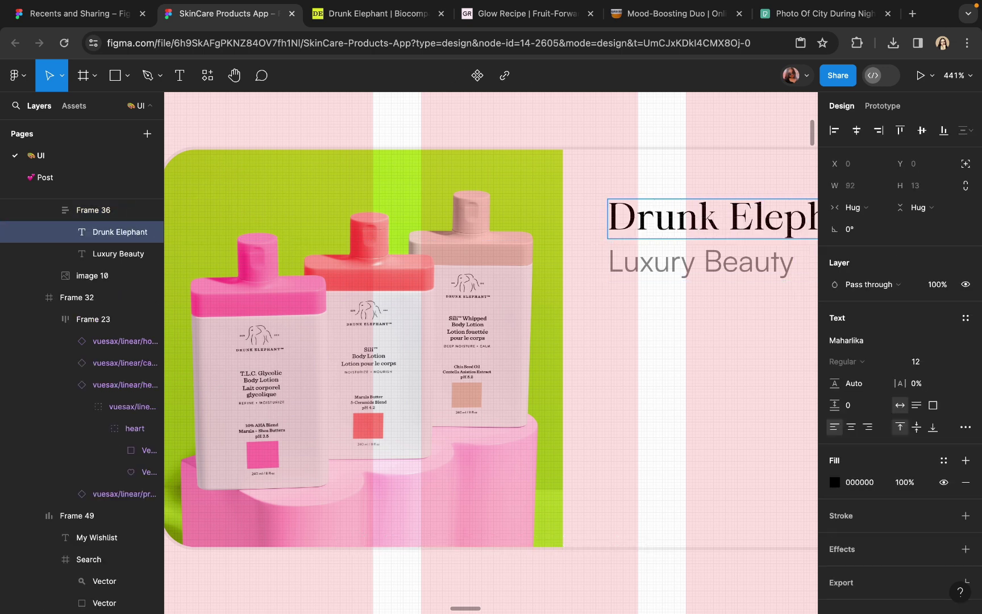
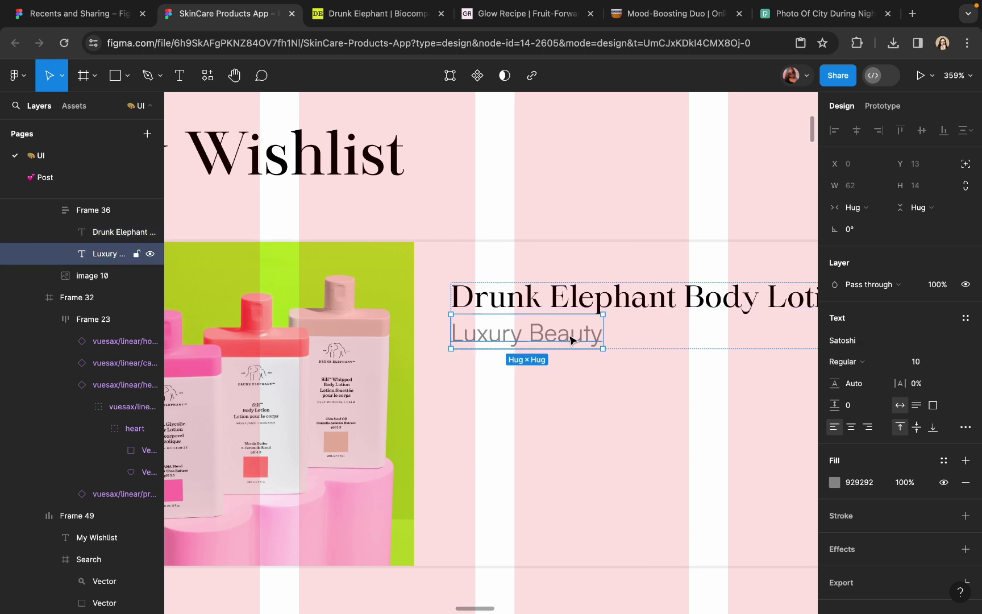
Step: Set the spacing between the card's product name and category to 2 and nudge the text block left to X 148
{"action": "left_click", "coordinate": [664, 340]}
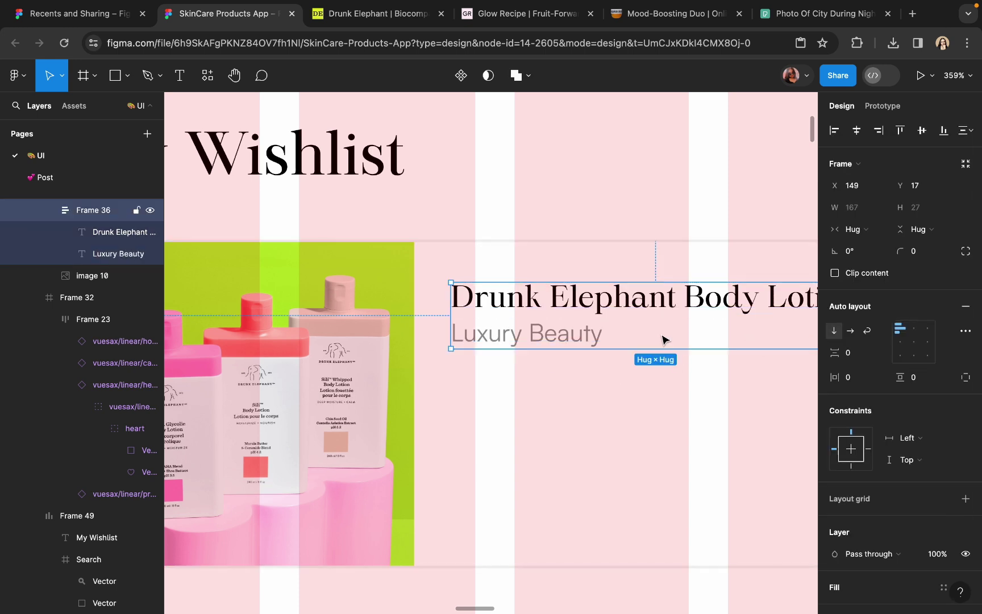
{"action": "left_click", "coordinate": [858, 354]}
{"action": "type", "text": "2"}
{"action": "key", "text": "Return"}
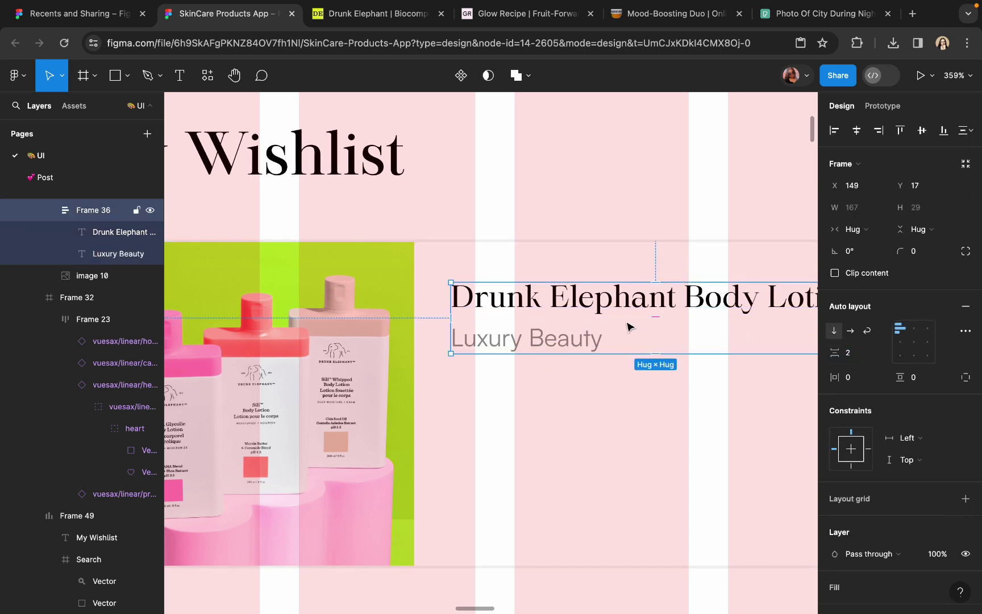
{"action": "key", "text": "Left"}
{"action": "key", "text": "Left"}
{"action": "key", "text": "Right"}
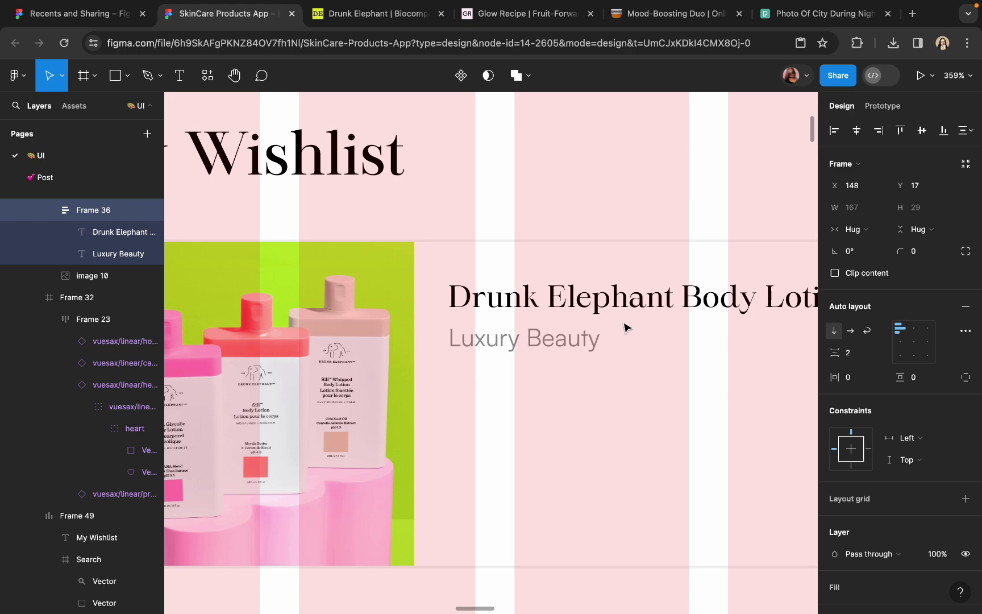
Step: Duplicate the star rating and reviews row from the products ui screen into the wishlist card, under Luxury Beauty at X 148, Y 50
{"action": "scroll", "coordinate": [628, 327], "scroll_direction": "down", "scroll_amount": 5}
{"action": "scroll", "coordinate": [627, 328], "scroll_direction": "down", "scroll_amount": 2}
{"action": "scroll", "coordinate": [472, 432], "scroll_direction": "left", "scroll_amount": 5}
{"action": "left_click", "coordinate": [472, 432]}
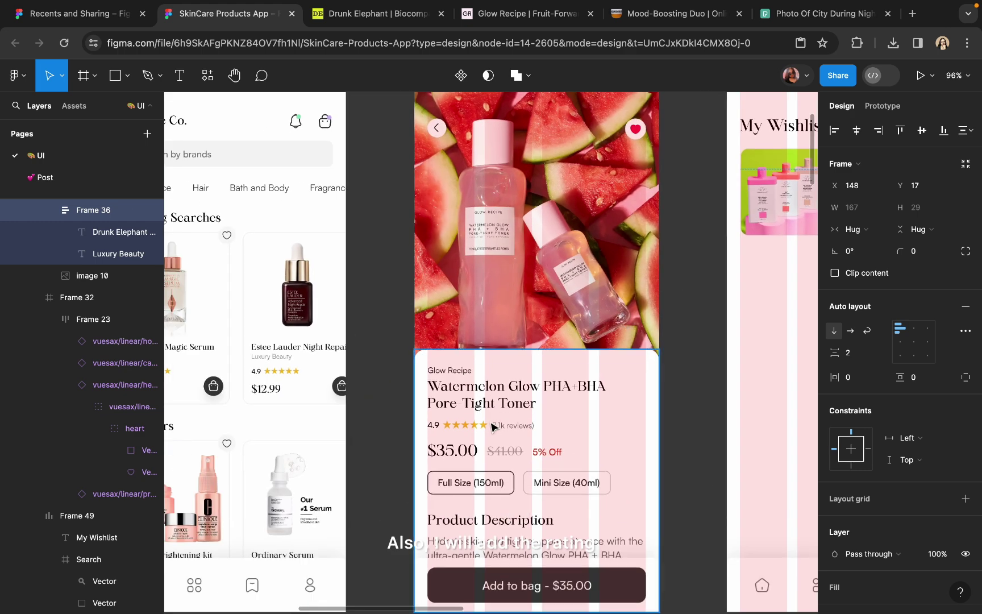
{"action": "double_click", "coordinate": [472, 432]}
{"action": "scroll", "coordinate": [472, 432], "scroll_direction": "up", "scroll_amount": 6}
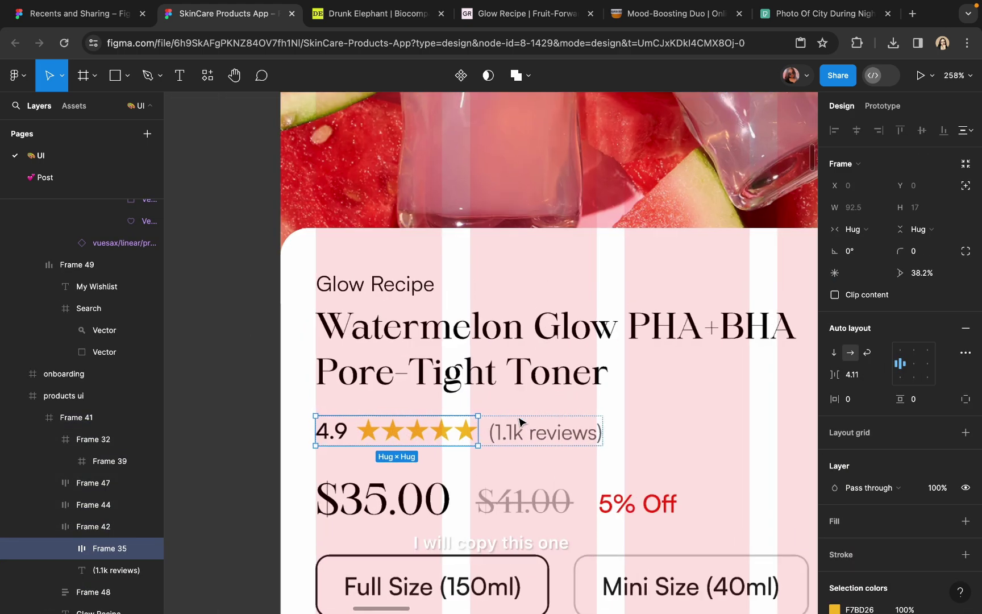
{"action": "double_click", "coordinate": [508, 420]}
{"action": "scroll", "coordinate": [508, 420], "scroll_direction": "down", "scroll_amount": 3}
{"action": "scroll", "coordinate": [504, 412], "scroll_direction": "up", "scroll_amount": 6}
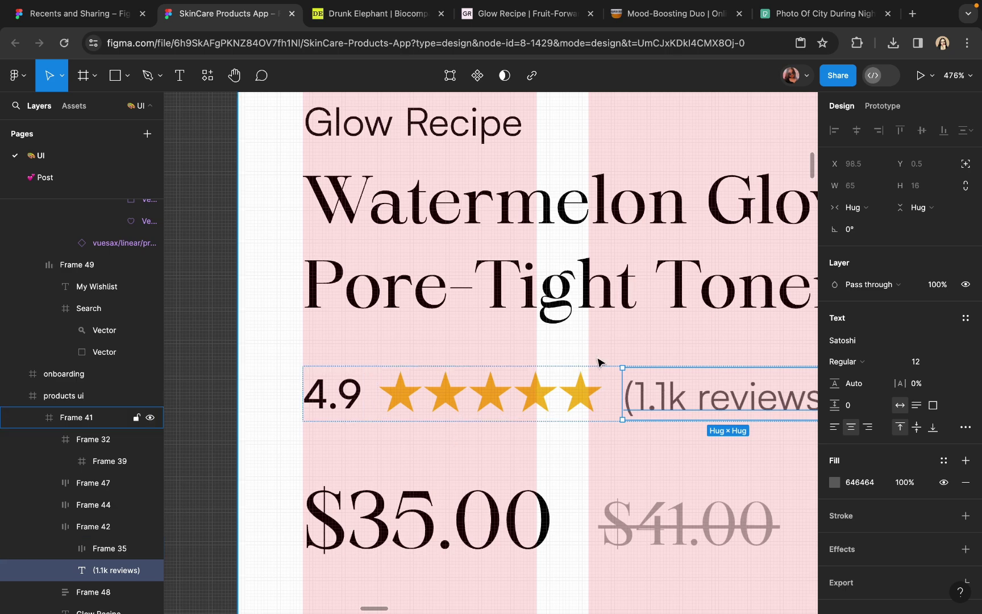
{"action": "key", "text": "Escape"}
{"action": "scroll", "coordinate": [615, 370], "scroll_direction": "down", "scroll_amount": 5}
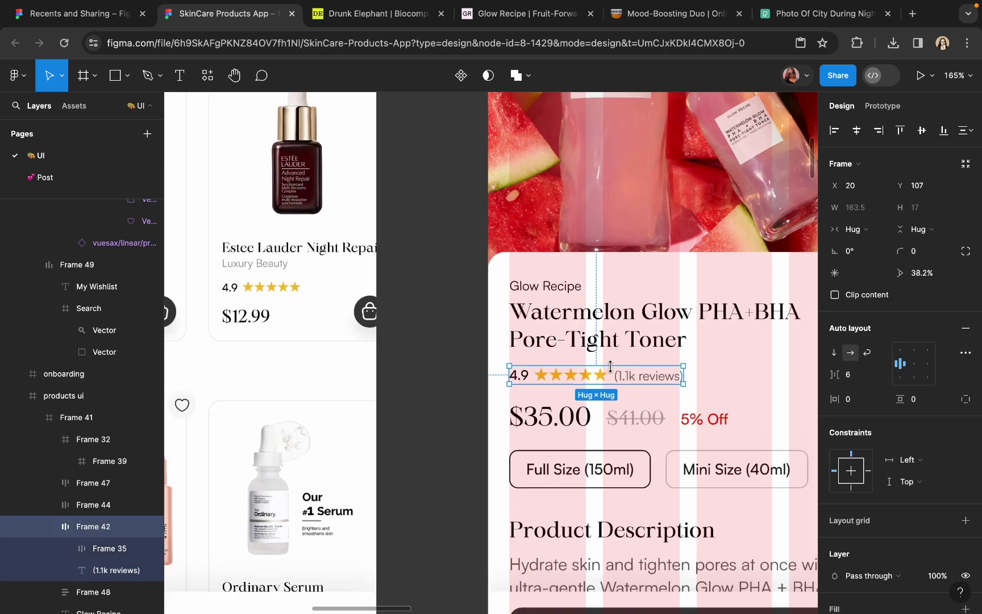
{"action": "scroll", "coordinate": [549, 406], "scroll_direction": "down", "scroll_amount": 3}
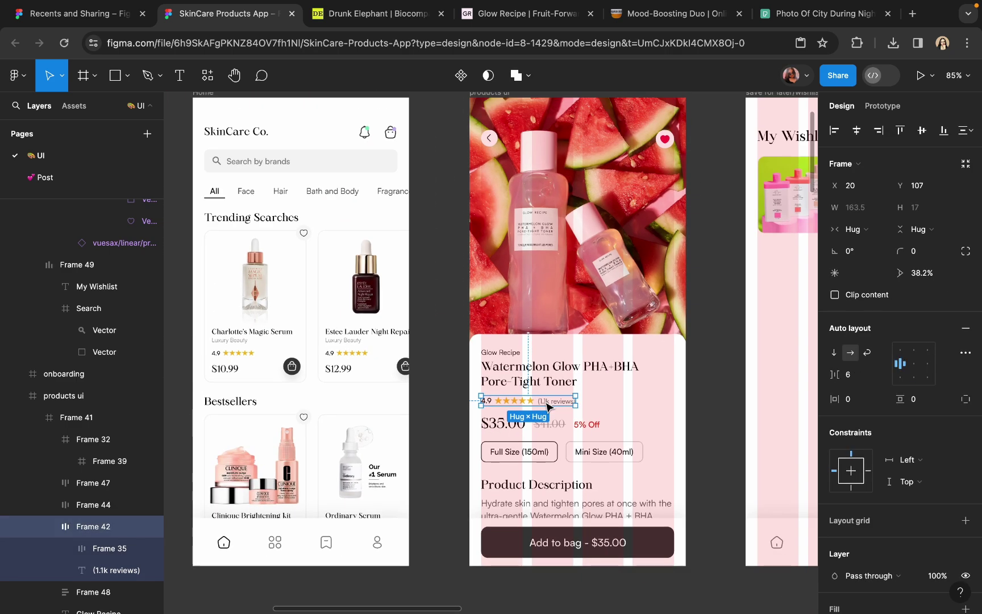
{"action": "left_click_drag", "start_coordinate": [548, 405], "coordinate": [662, 210]}
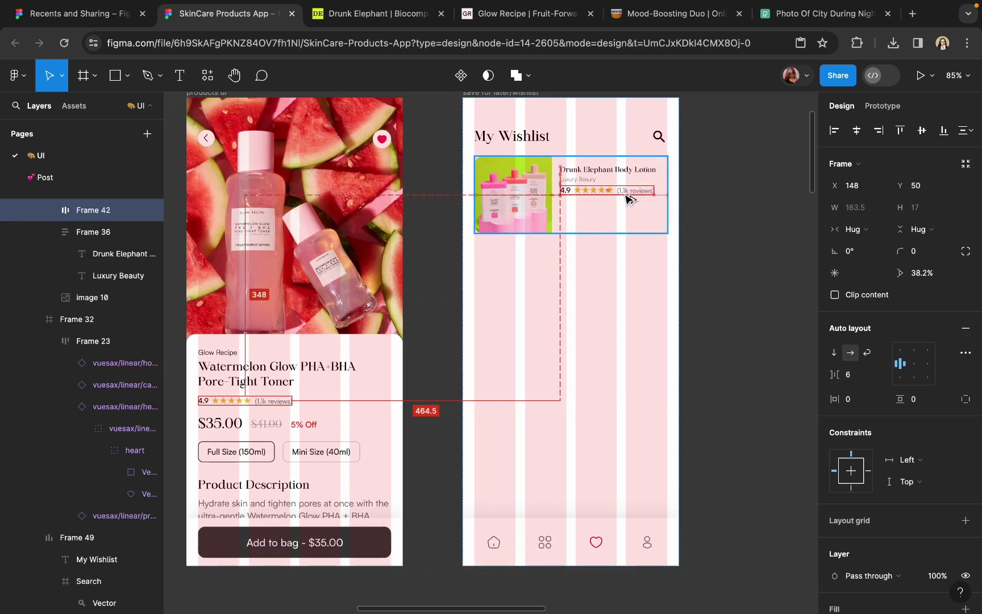
Step: Set the font size of the wishlist card's rating number to 12 and of its reviews text to 11
{"action": "scroll", "coordinate": [662, 211], "scroll_direction": "up", "scroll_amount": 10}
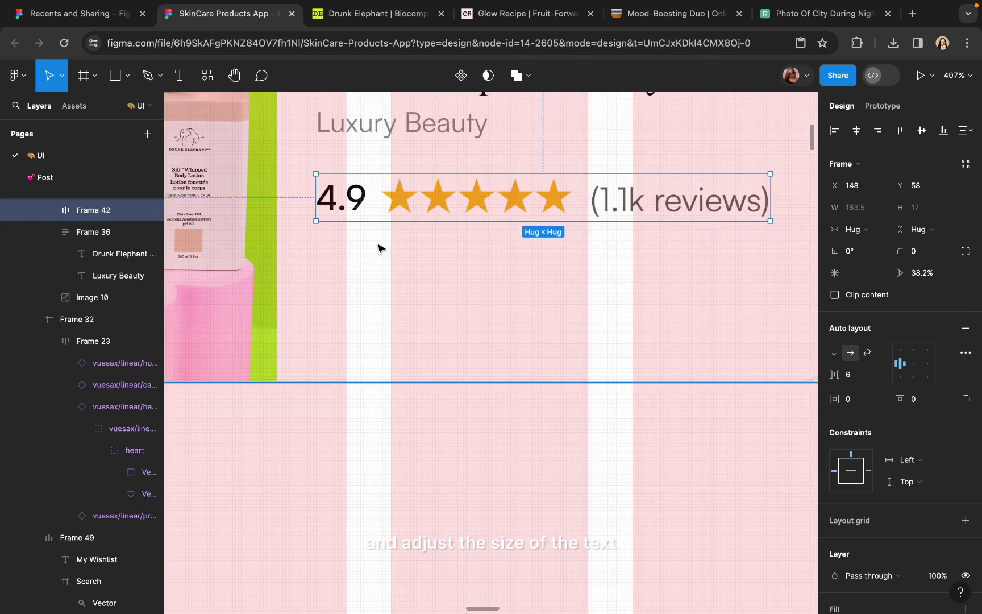
{"action": "double_click", "coordinate": [344, 200]}
{"action": "left_click", "coordinate": [344, 200]}
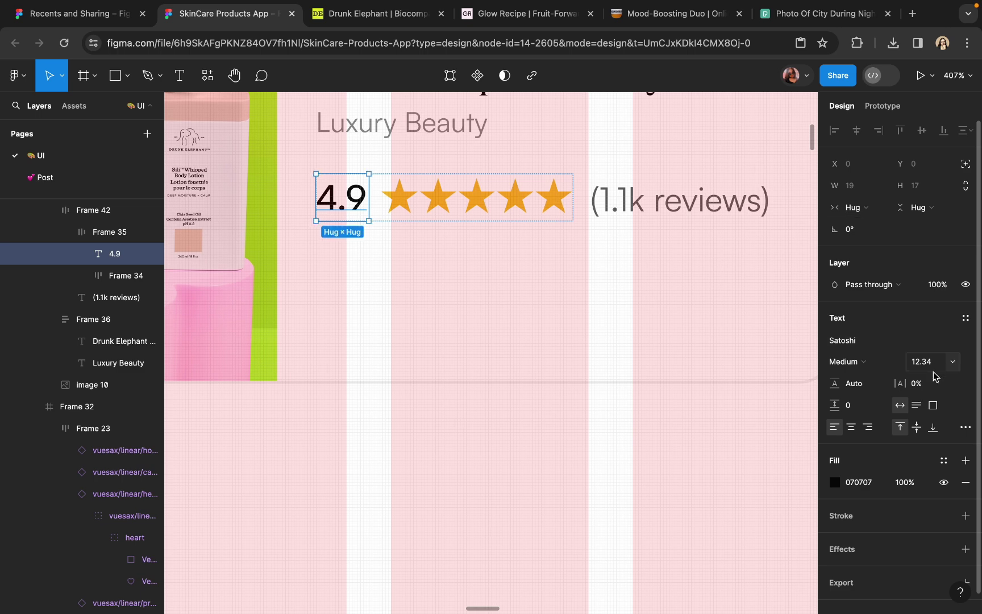
{"action": "key", "text": "Return"}
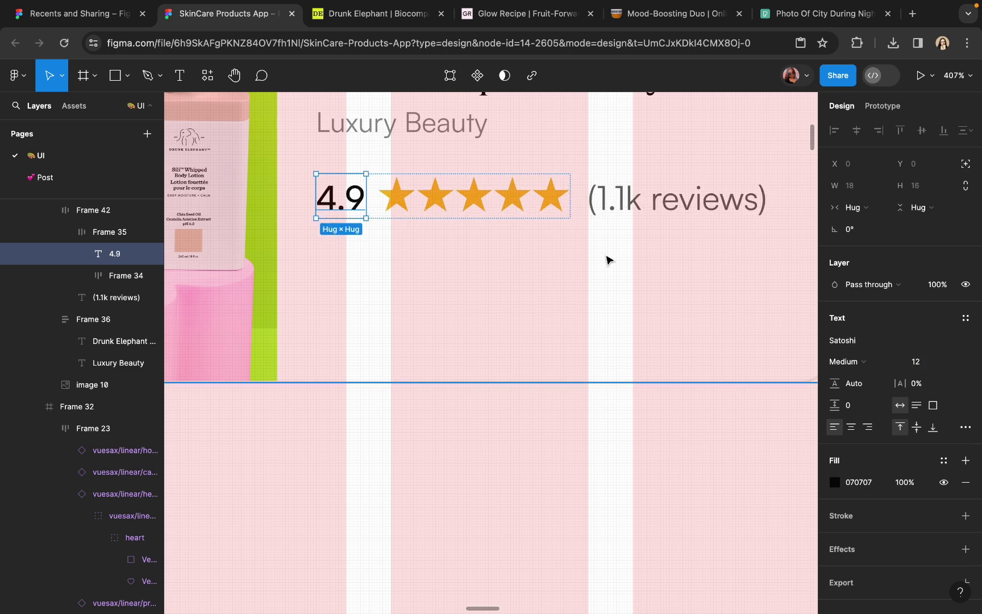
{"action": "left_click", "coordinate": [624, 216]}
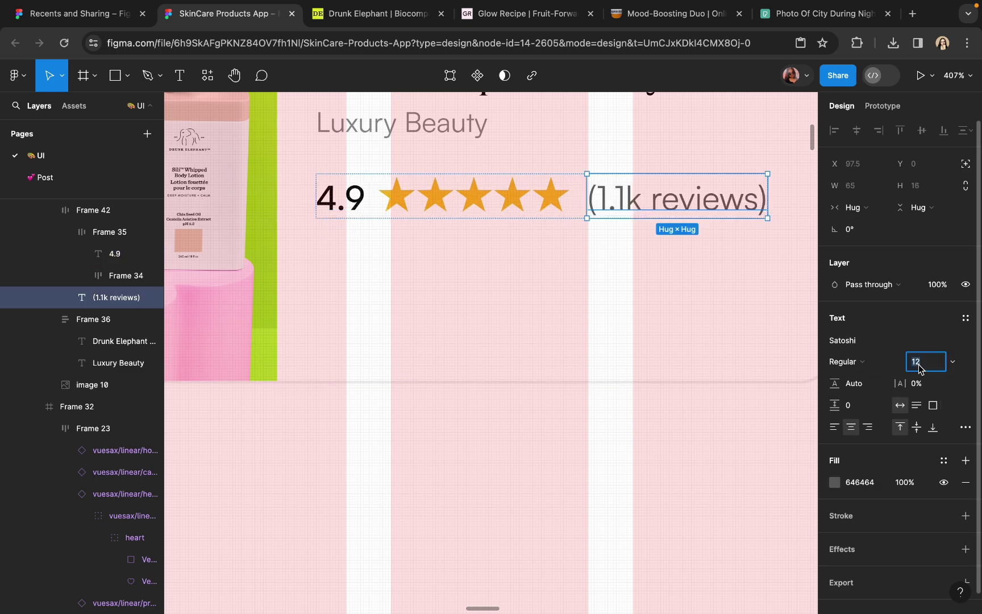
{"action": "key", "text": "Return"}
Step: Reduce the 4.9 rating number in the wishlist card to font size 11
{"action": "left_click", "coordinate": [115, 254]}
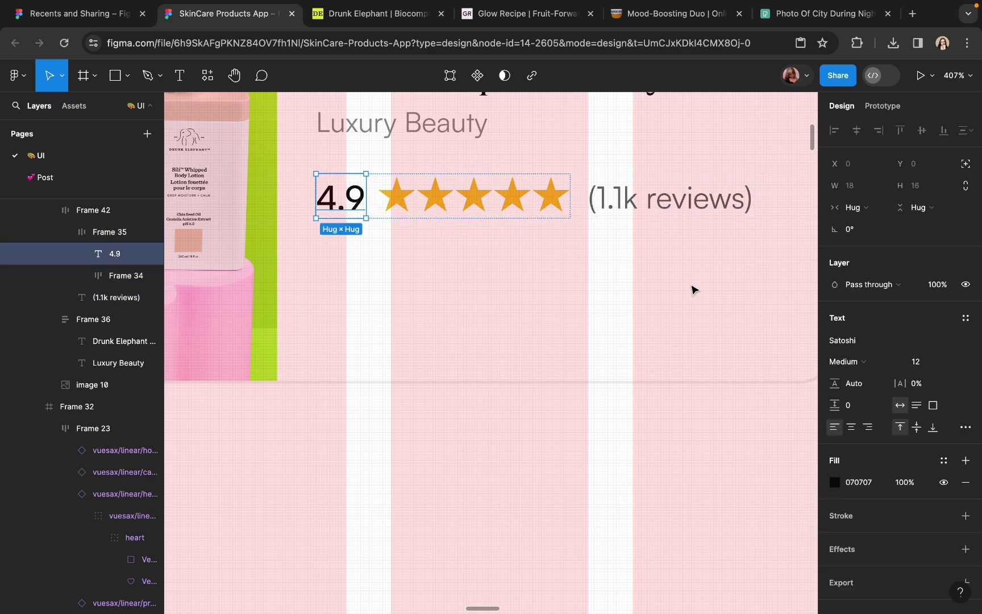
{"action": "left_click", "coordinate": [918, 362]}
{"action": "type", "text": "1"}
{"action": "key", "text": "Return"}
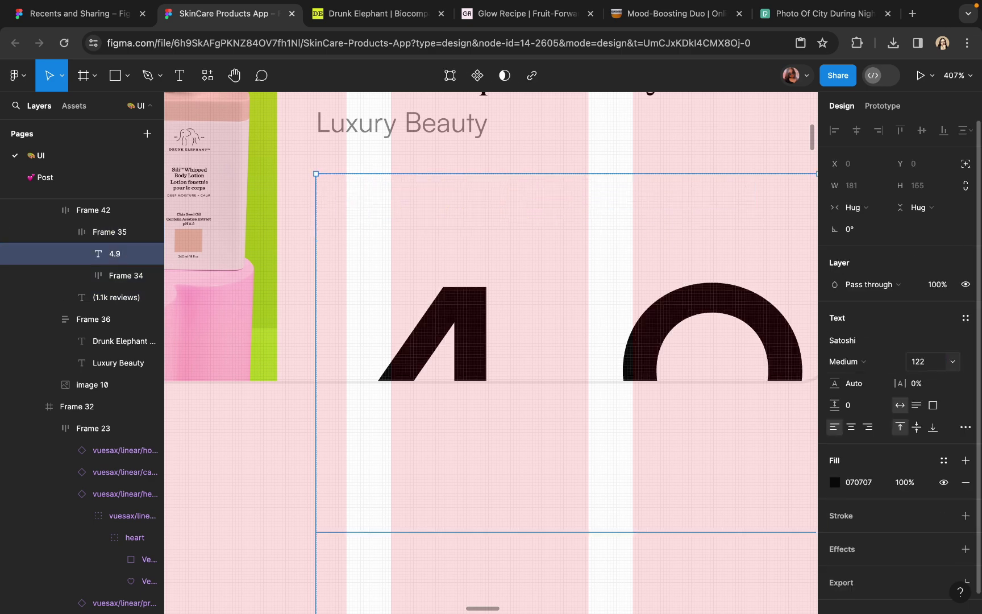
{"action": "type", "text": "11"}
{"action": "key", "text": "Return"}
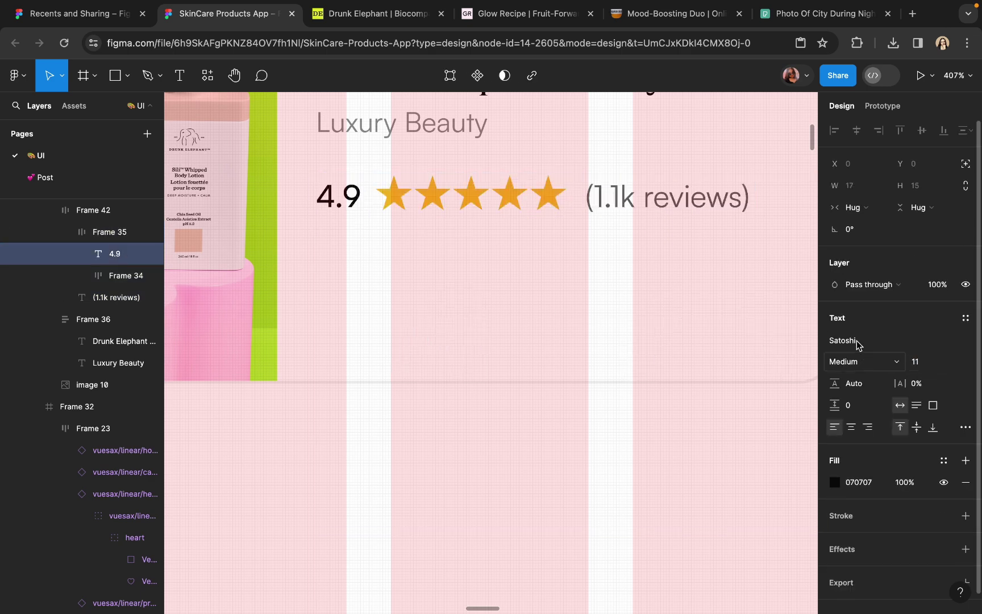
Step: Scale down the row of five stars proportionally to suit the smaller rating text in the wishlist card
{"action": "left_click", "coordinate": [444, 196]}
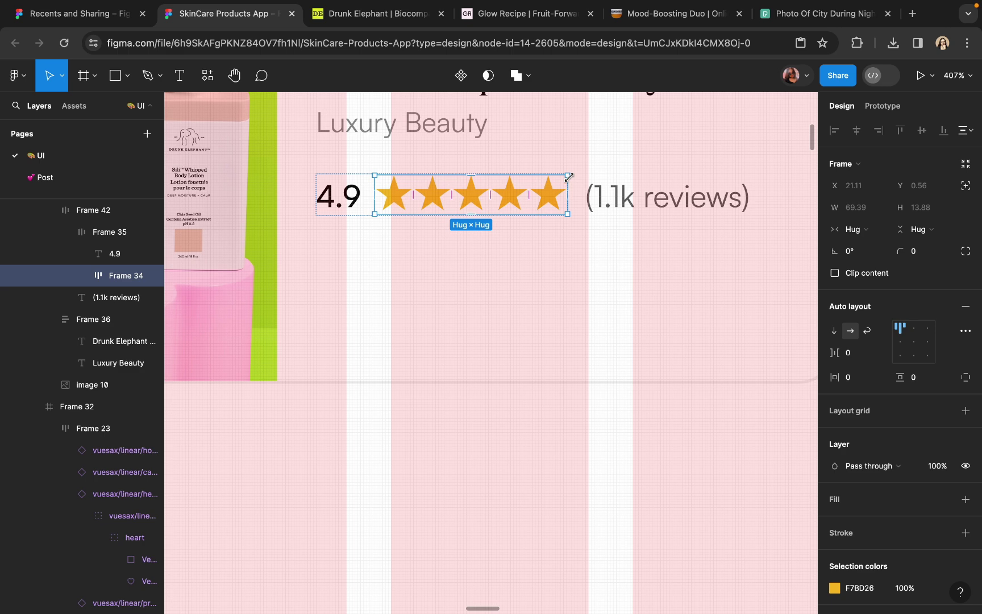
{"action": "key", "text": "k"}
{"action": "left_click_drag", "start_coordinate": [570, 187], "coordinate": [548, 188]}
{"action": "left_click", "coordinate": [488, 442]}
{"action": "scroll", "coordinate": [488, 442], "scroll_direction": "down", "scroll_amount": 5}
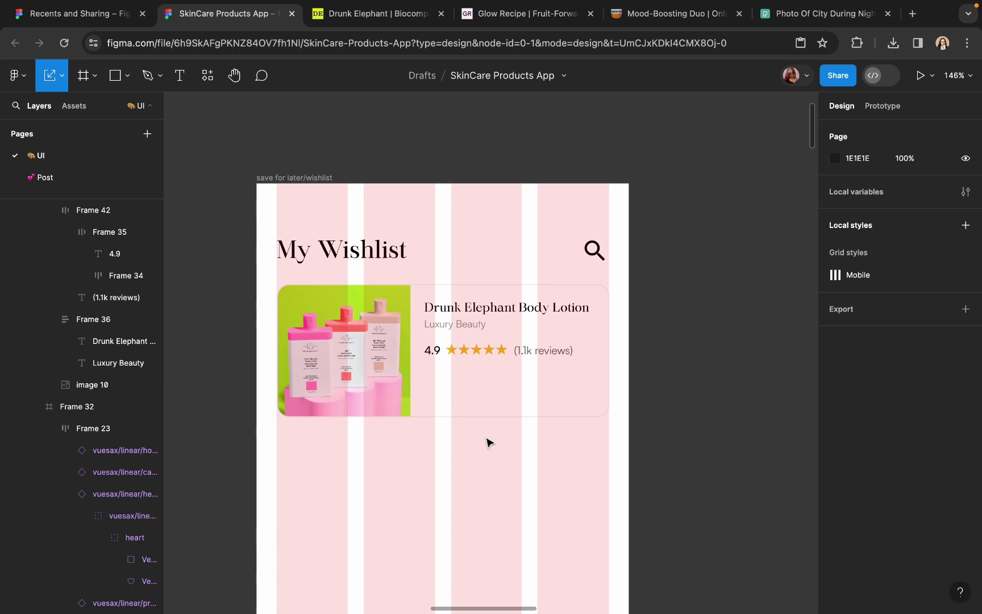
Step: Change the review count in the wishlist card to "(12k reviews)"
{"action": "scroll", "coordinate": [510, 386], "scroll_direction": "up", "scroll_amount": 3}
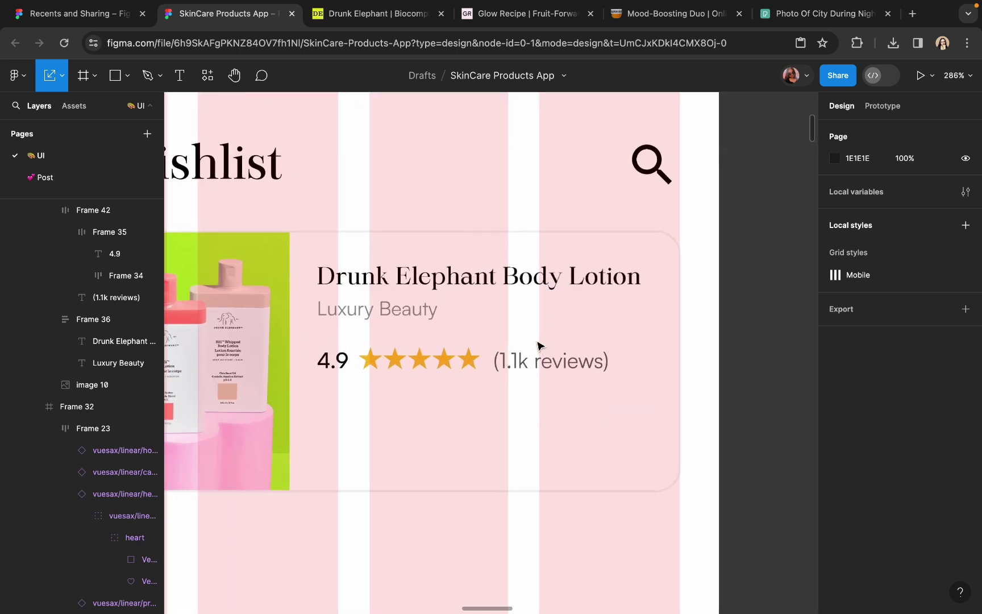
{"action": "double_click", "coordinate": [519, 364]}
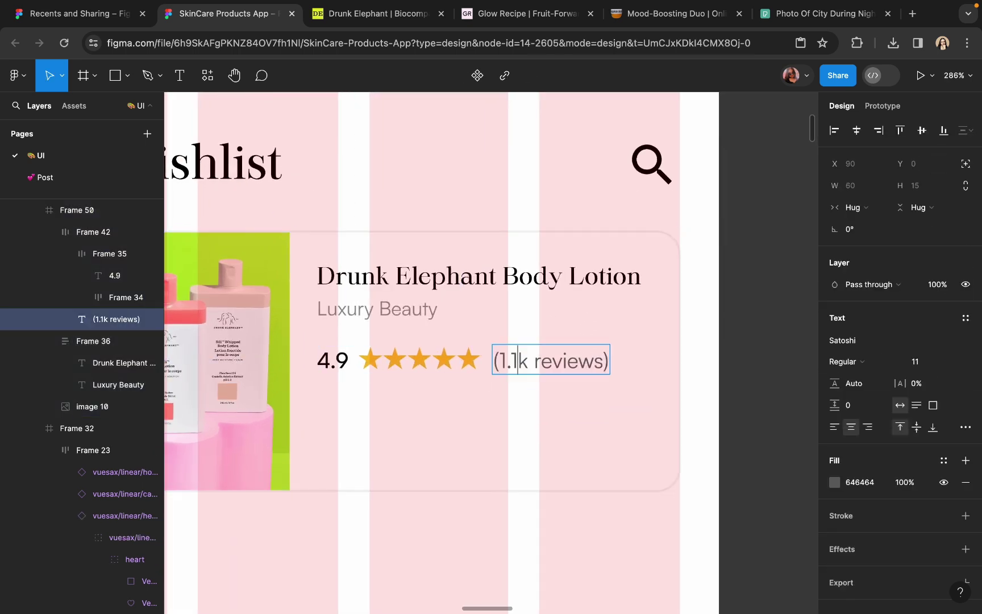
{"action": "key", "text": "BackSpace"}
{"action": "key", "text": "BackSpace"}
{"action": "type", "text": "2"}
{"action": "key", "text": "Escape"}
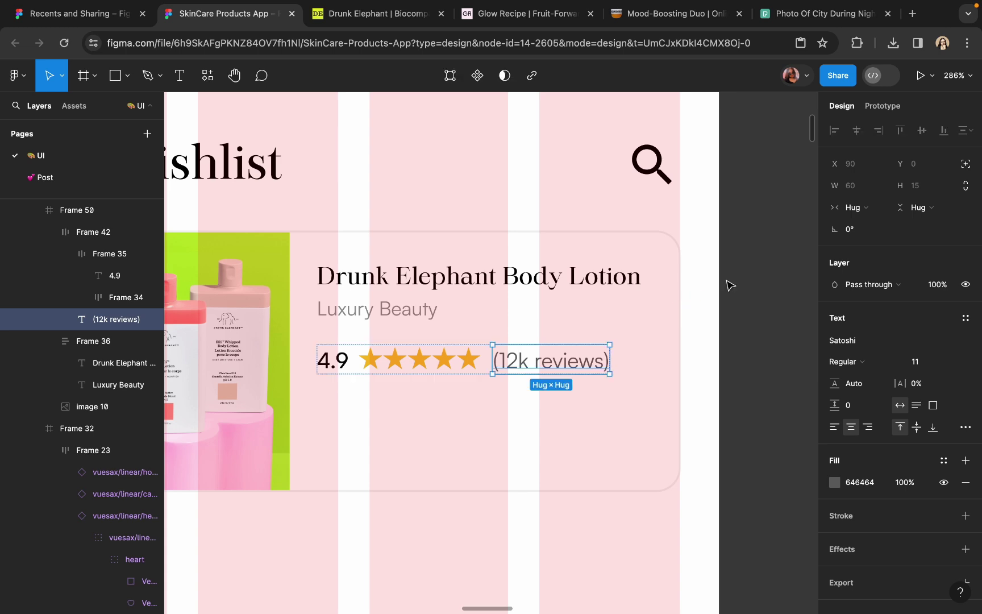
{"action": "key", "text": "Escape"}
{"action": "key", "text": "shift+0"}
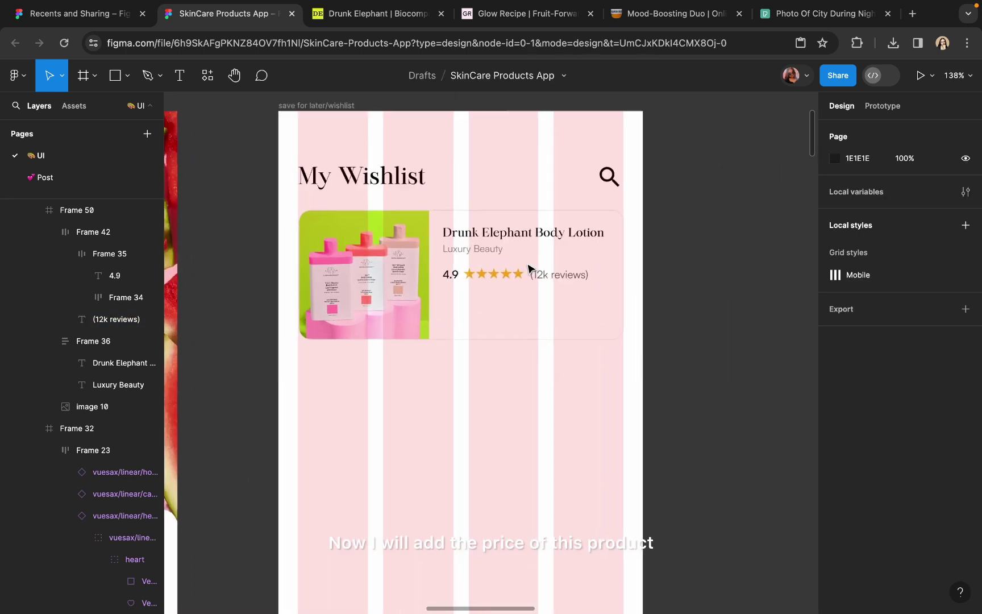
Step: Duplicate the $10.99 price from the Home screen's Charlotte's Magic Serum card into the wishlist card at X 148, Y 94
{"action": "scroll", "coordinate": [529, 267], "scroll_direction": "down", "scroll_amount": 5}
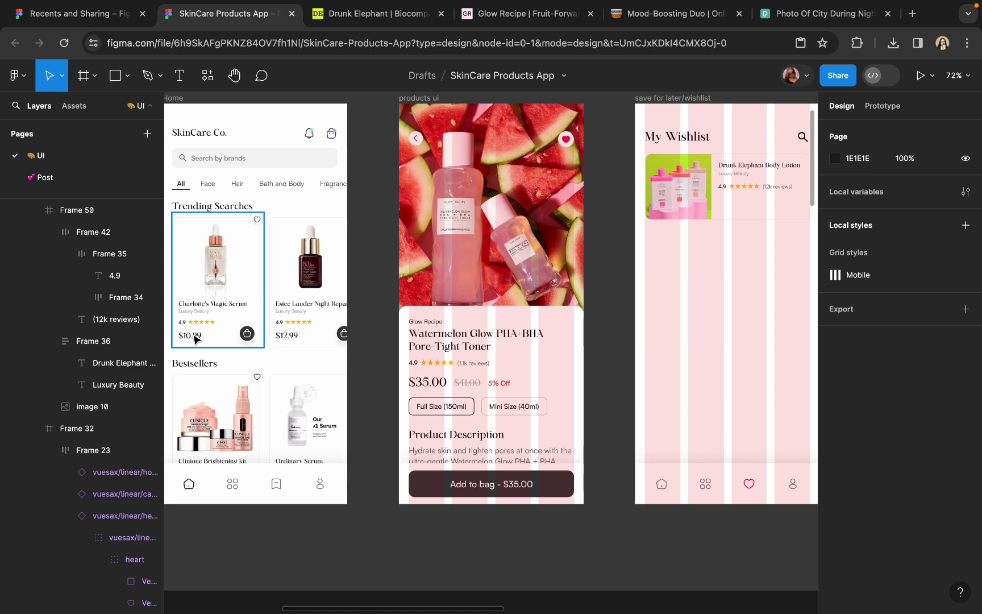
{"action": "left_click", "coordinate": [194, 337]}
{"action": "left_click_drag", "start_coordinate": [200, 339], "coordinate": [719, 208]}
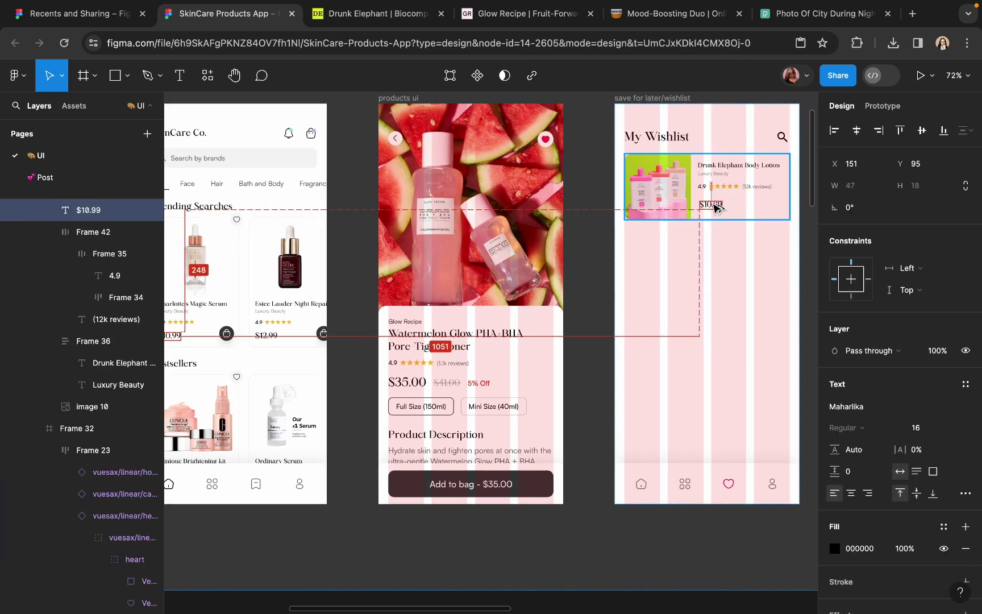
{"action": "scroll", "coordinate": [715, 207], "scroll_direction": "up", "scroll_amount": 10}
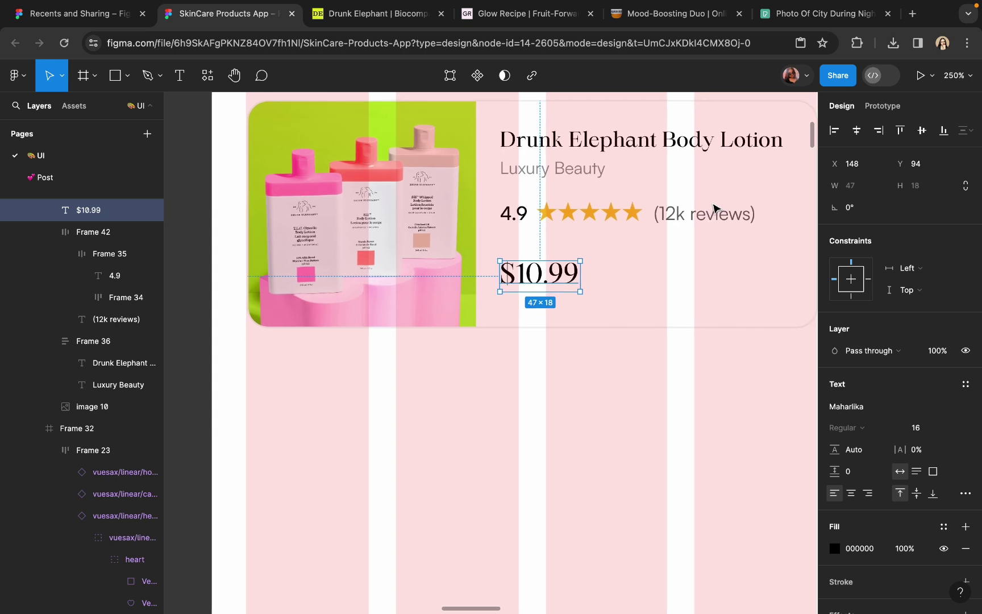
{"action": "scroll", "coordinate": [718, 210], "scroll_direction": "right", "scroll_amount": 4}
{"action": "scroll", "coordinate": [716, 209], "scroll_direction": "up", "scroll_amount": 1}
{"action": "scroll", "coordinate": [715, 209], "scroll_direction": "right", "scroll_amount": 1}
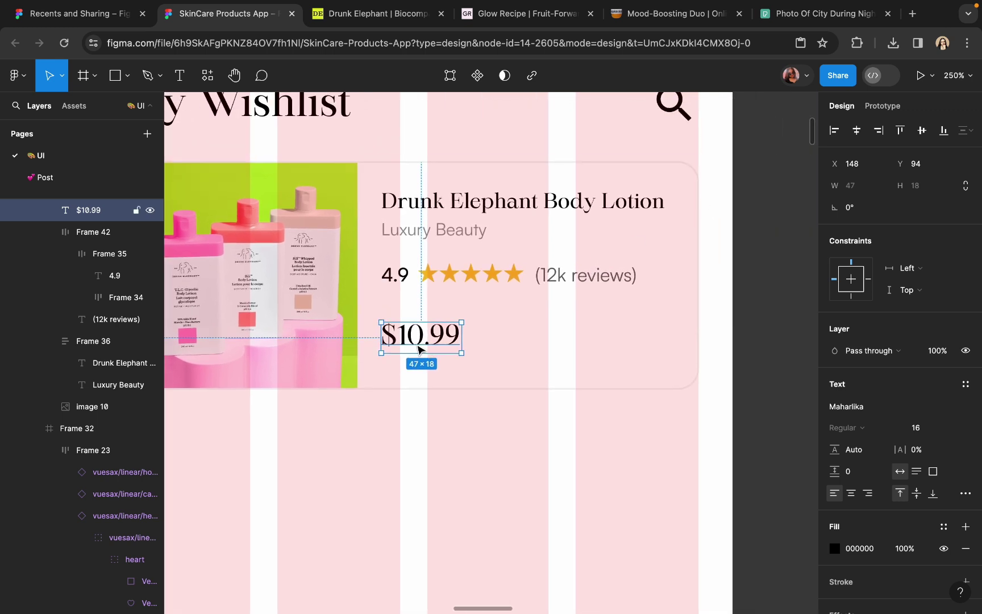
Step: Nudge the price in the wishlist card down to Y 100
{"action": "key", "text": "Down"}
{"action": "key", "text": "Down"}
{"action": "key", "text": "Down"}
{"action": "key", "text": "Down"}
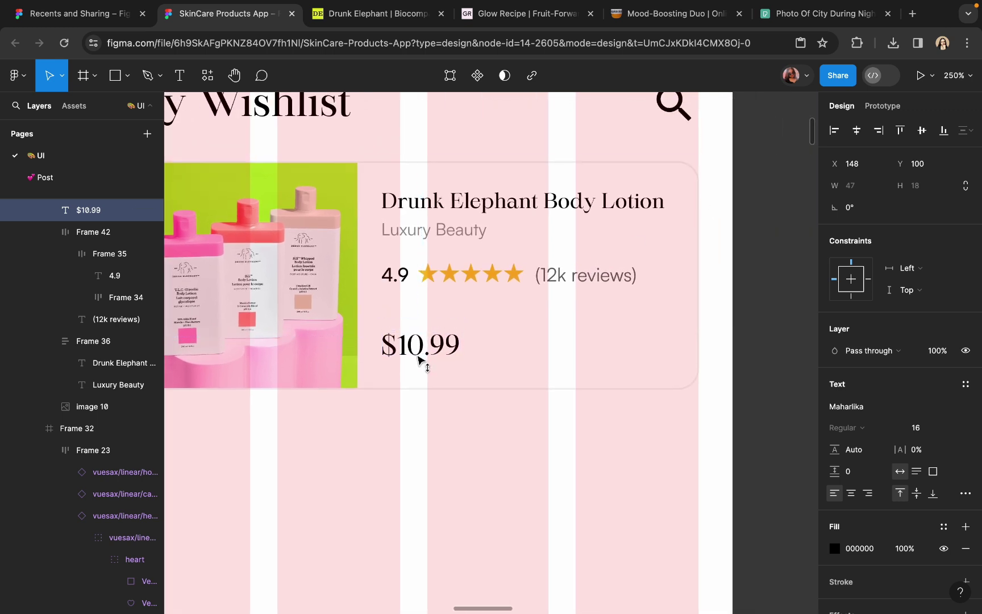
{"action": "left_click", "coordinate": [465, 430]}
{"action": "scroll", "coordinate": [463, 423], "scroll_direction": "down", "scroll_amount": 4}
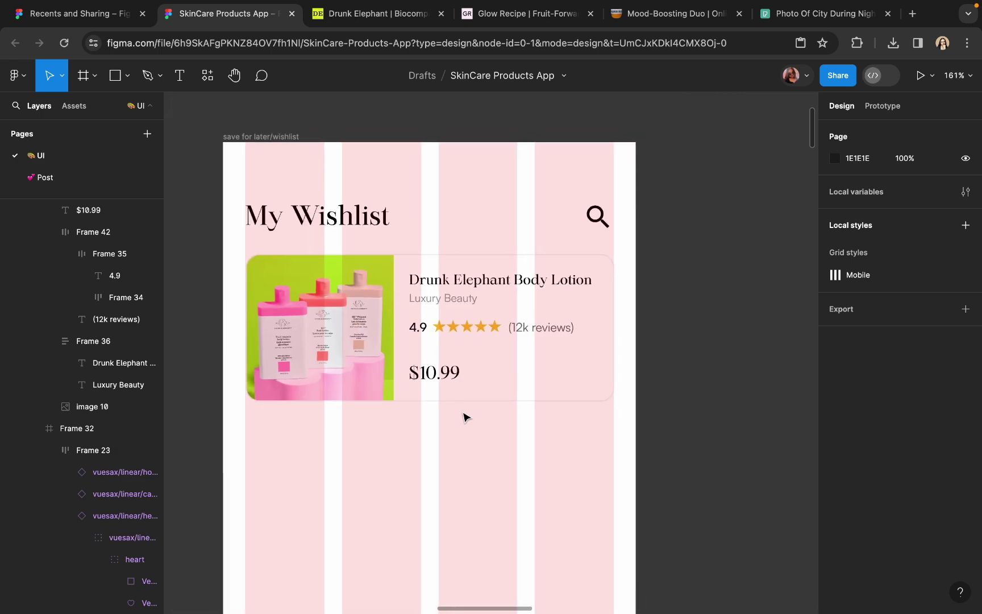
Step: Set the product name's font size to 14 and narrow its text box to 154 wide so it wraps onto two lines
{"action": "scroll", "coordinate": [466, 392], "scroll_direction": "up", "scroll_amount": 4}
{"action": "double_click", "coordinate": [463, 251]}
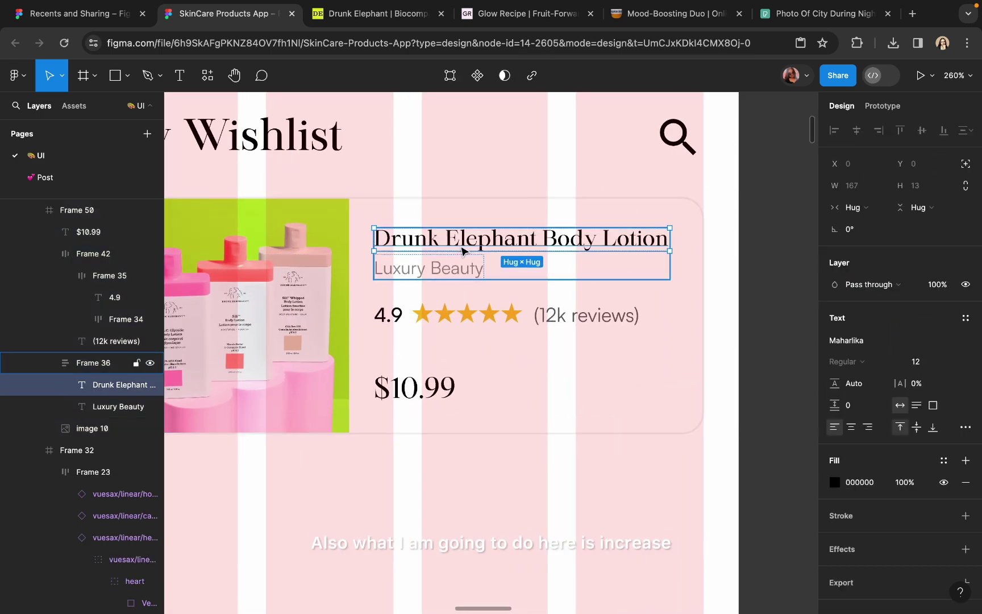
{"action": "left_click", "coordinate": [920, 363]}
{"action": "type", "text": "1"}
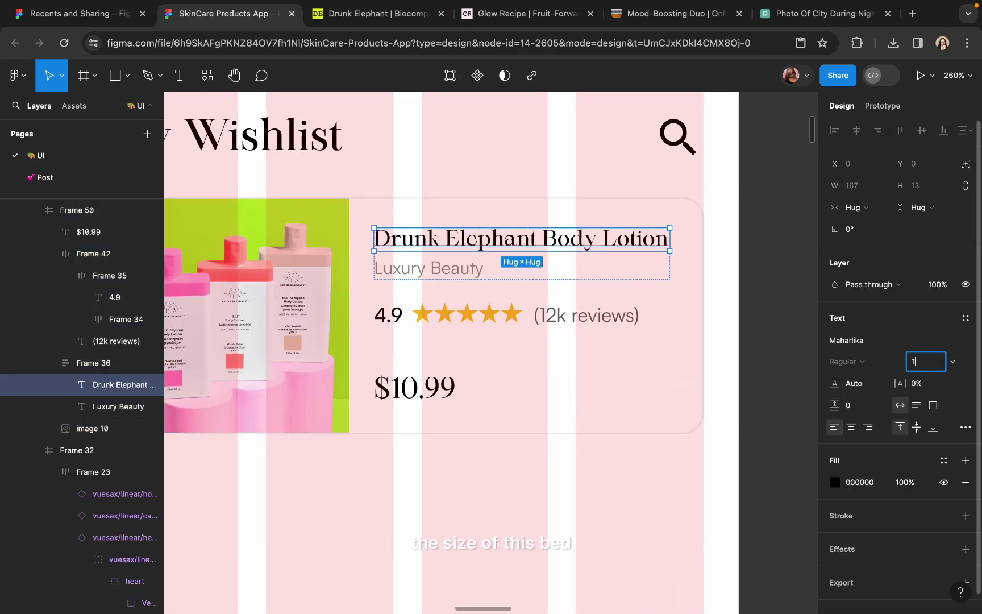
{"action": "type", "text": "4"}
{"action": "key", "text": "Return"}
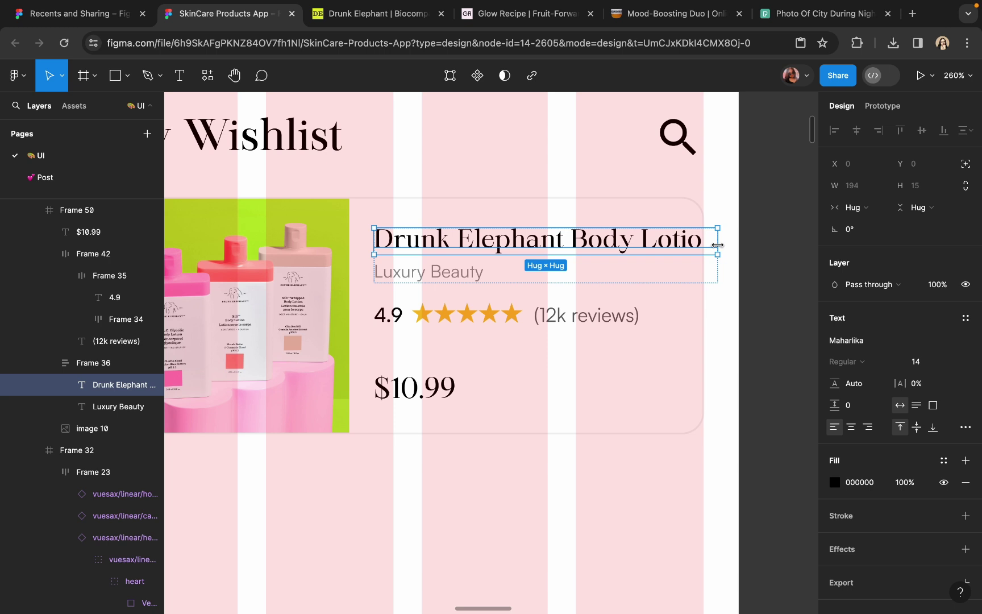
{"action": "left_click_drag", "start_coordinate": [717, 245], "coordinate": [664, 248]}
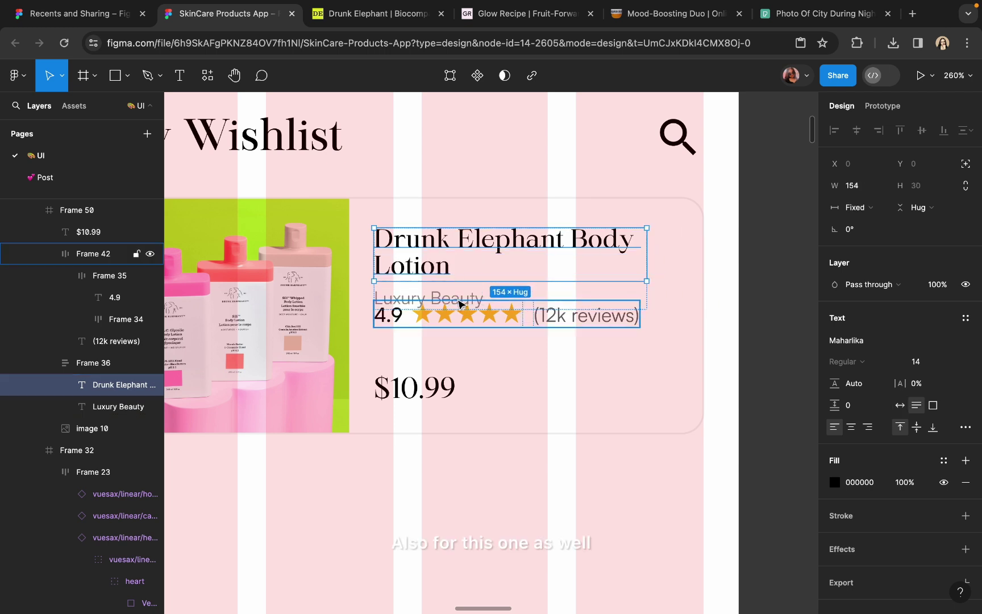
Step: Set the Luxury Beauty category text's font size to 12
{"action": "left_click", "coordinate": [91, 253]}
{"action": "scroll", "coordinate": [457, 293], "scroll_direction": "up", "scroll_amount": 3}
{"action": "left_click", "coordinate": [456, 293]}
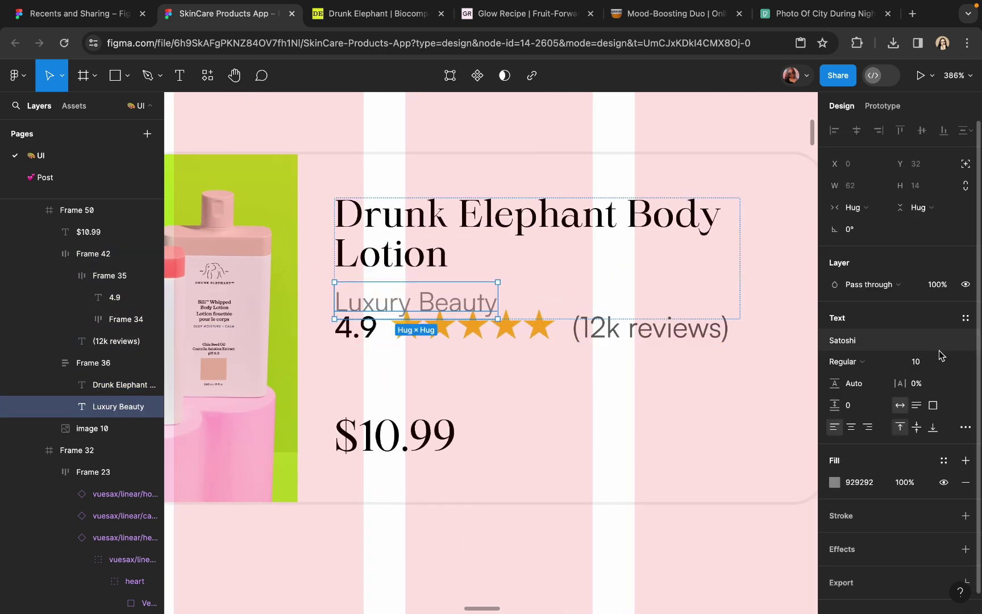
{"action": "left_click", "coordinate": [921, 364]}
{"action": "type", "text": "12"}
{"action": "key", "text": "Return"}
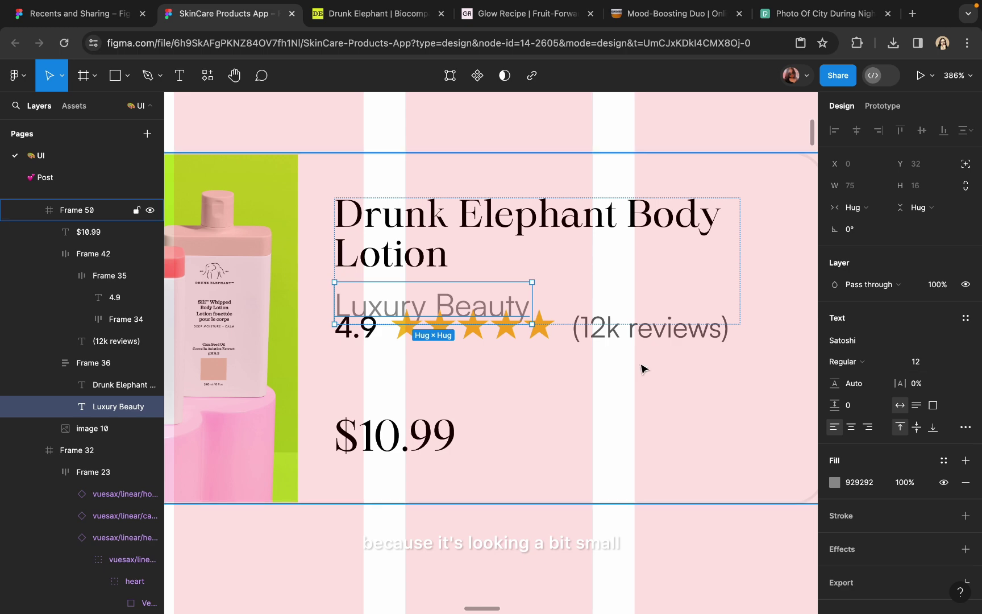
Step: Extend the wishlist card's bottom edge and stretch the product image to a height of 147 to fill it
{"action": "scroll", "coordinate": [642, 369], "scroll_direction": "down", "scroll_amount": 5}
{"action": "left_click", "coordinate": [620, 394]}
{"action": "left_click_drag", "start_coordinate": [560, 429], "coordinate": [557, 447]}
{"action": "left_click", "coordinate": [425, 424]}
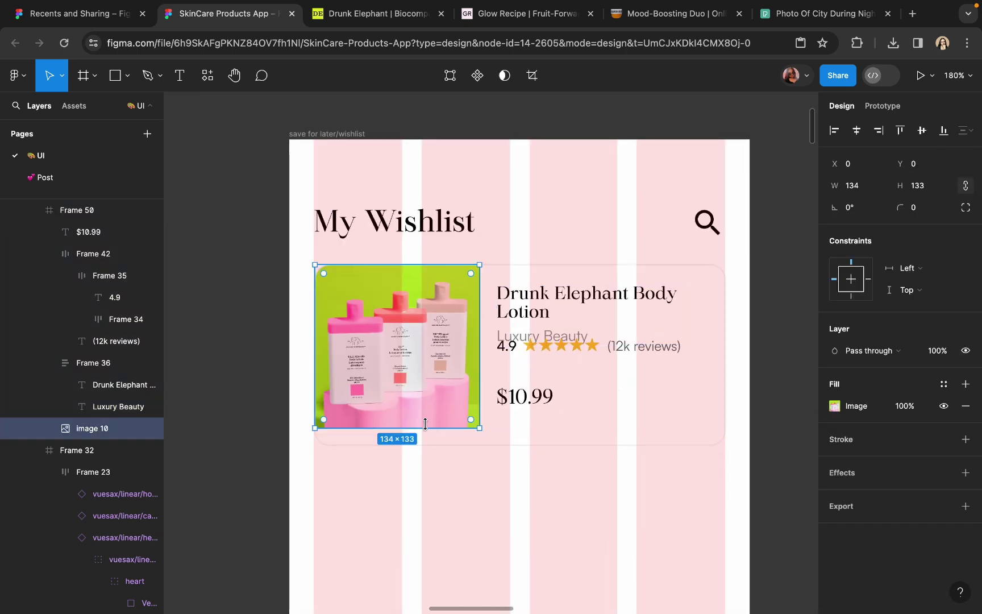
{"action": "left_click_drag", "start_coordinate": [426, 424], "coordinate": [426, 443]}
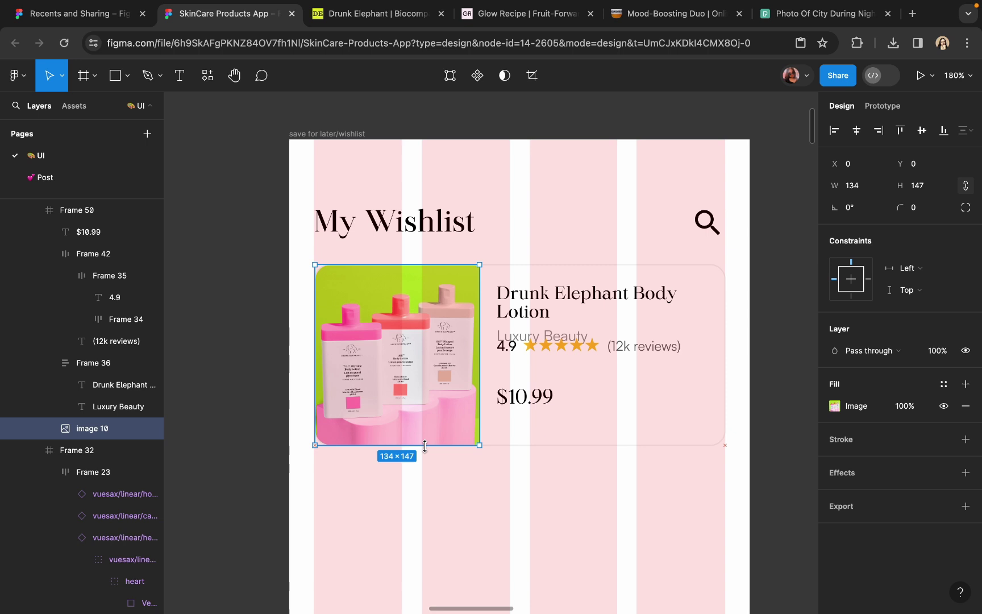
Step: Move the rating row down below the category text and the price down to Y 119
{"action": "left_click", "coordinate": [530, 347]}
{"action": "left_click_drag", "start_coordinate": [530, 351], "coordinate": [526, 431]}
{"action": "left_click", "coordinate": [526, 408]}
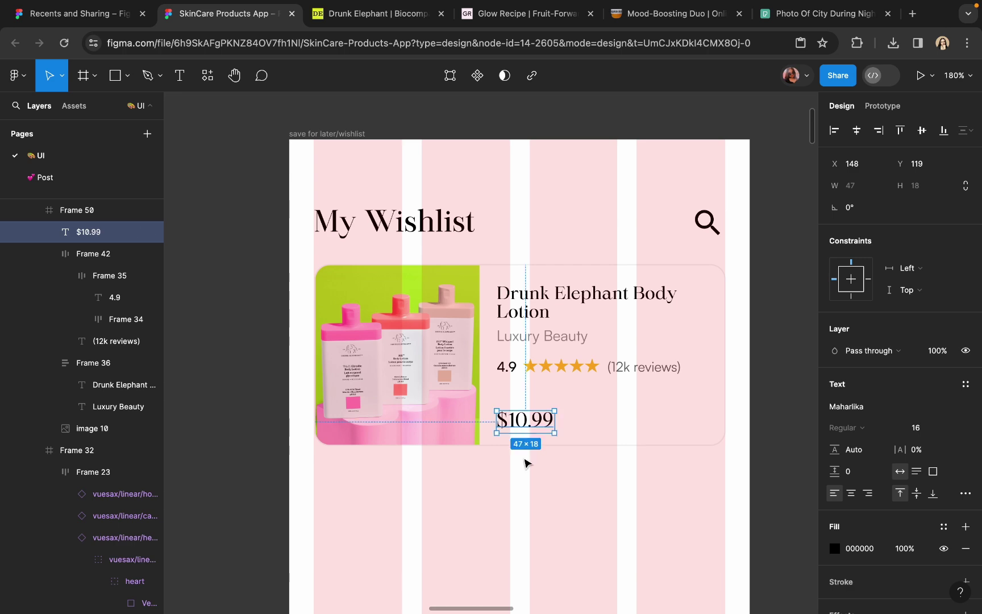
{"action": "left_click", "coordinate": [526, 489]}
Step: Duplicate the red heart icon from the products ui screen into the wishlist card's upper-right corner at X 300, Y -7
{"action": "scroll", "coordinate": [527, 488], "scroll_direction": "down", "scroll_amount": 5}
{"action": "scroll", "coordinate": [527, 489], "scroll_direction": "left", "scroll_amount": 3}
{"action": "scroll", "coordinate": [529, 490], "scroll_direction": "down", "scroll_amount": 2}
{"action": "scroll", "coordinate": [530, 490], "scroll_direction": "left", "scroll_amount": 3}
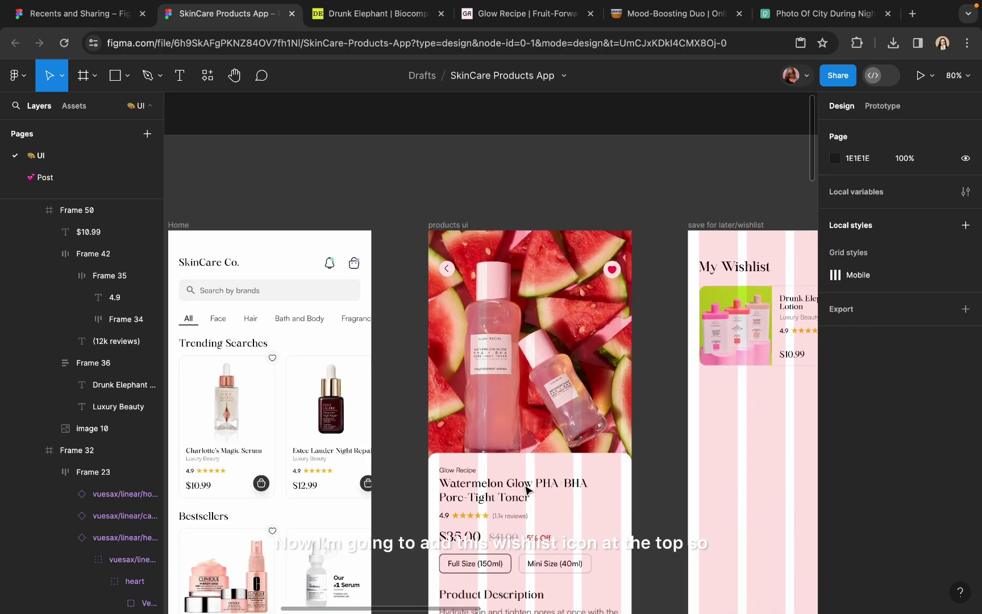
{"action": "left_click", "coordinate": [612, 273]}
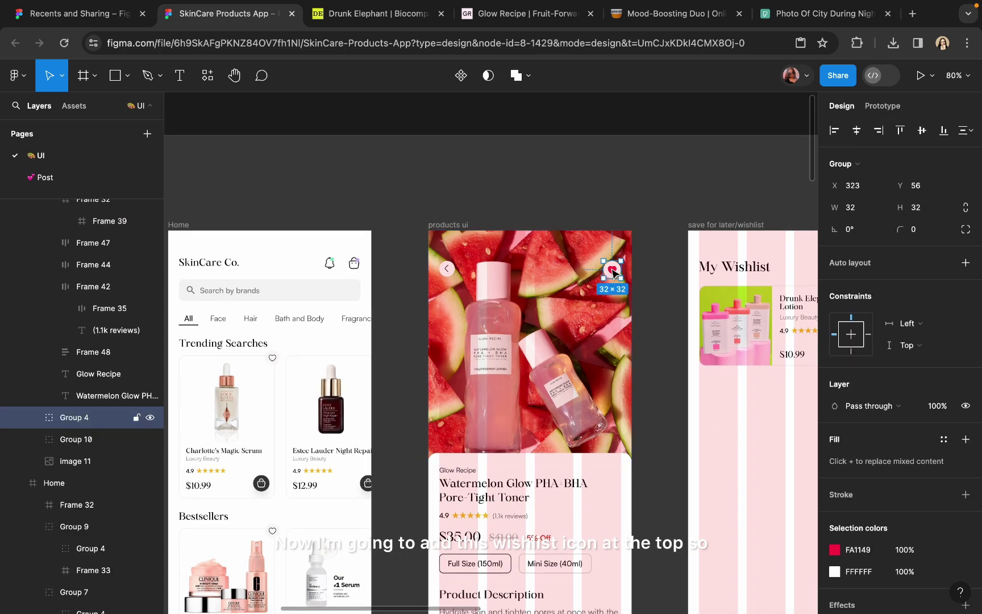
{"action": "scroll", "coordinate": [601, 276], "scroll_direction": "up", "scroll_amount": 6}
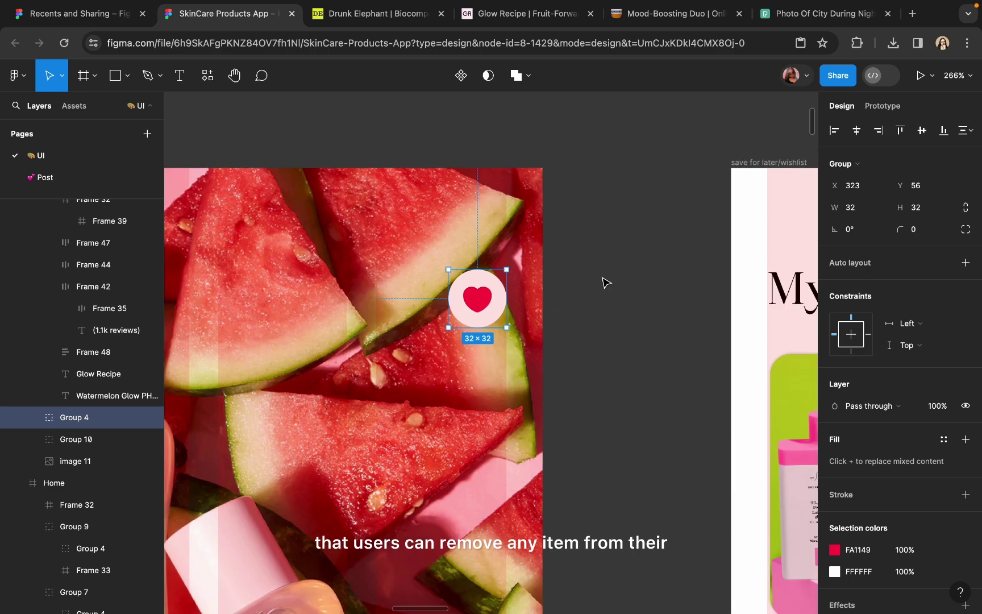
{"action": "scroll", "coordinate": [604, 281], "scroll_direction": "down", "scroll_amount": 5}
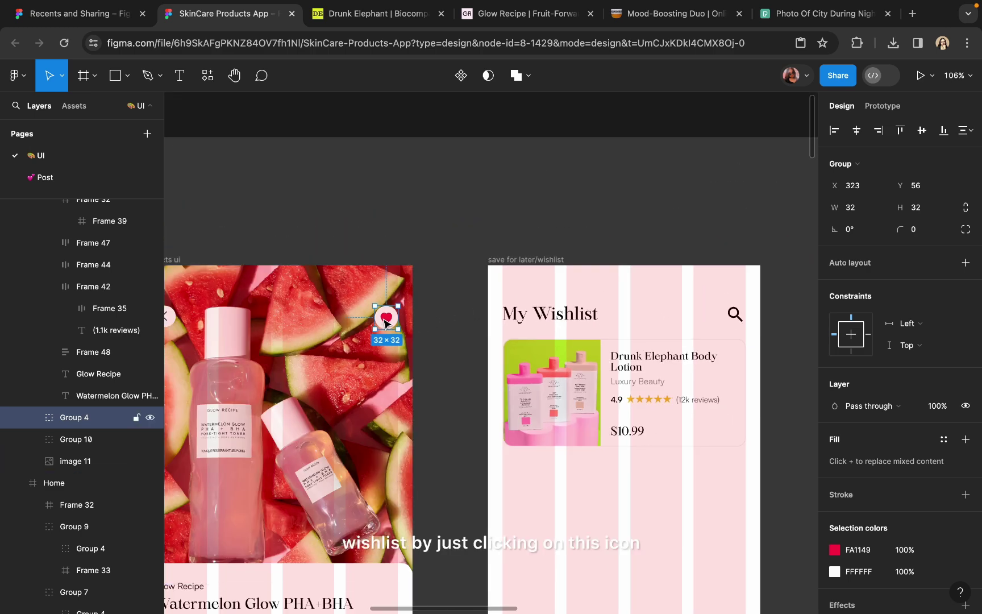
{"action": "left_click_drag", "start_coordinate": [396, 330], "coordinate": [734, 351]}
{"action": "scroll", "coordinate": [733, 351], "scroll_direction": "up", "scroll_amount": 5}
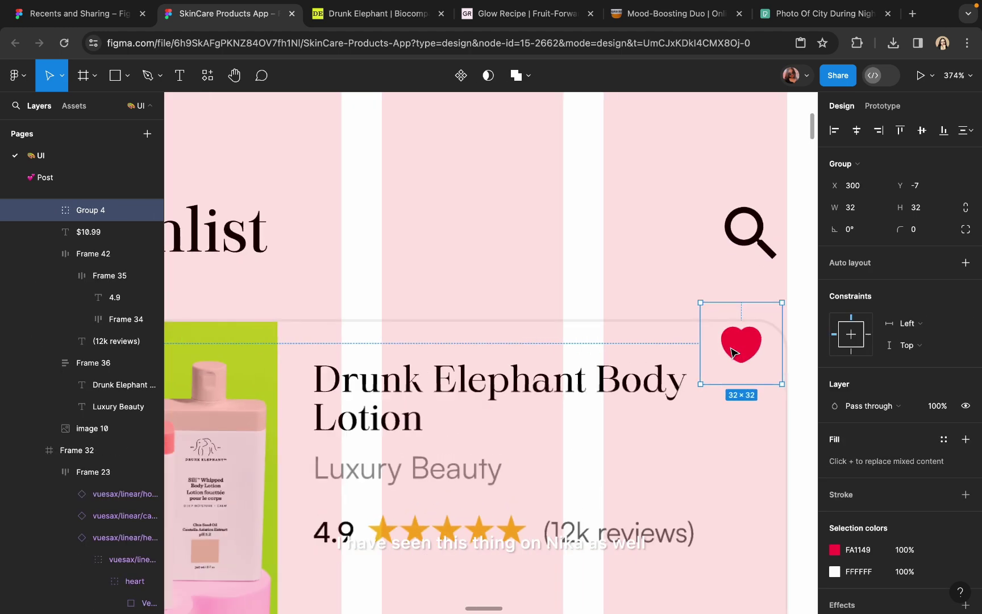
Step: Shift the heart icon to X 302 so it lines up with the wishlist card's right edge
{"action": "scroll", "coordinate": [734, 351], "scroll_direction": "down", "scroll_amount": 5}
{"action": "scroll", "coordinate": [733, 351], "scroll_direction": "down", "scroll_amount": 2}
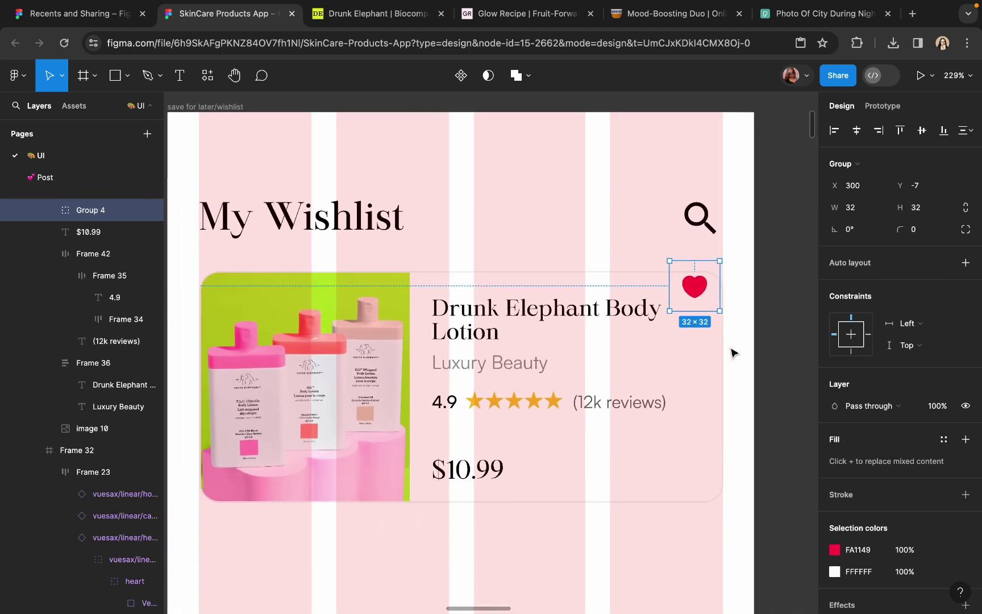
{"action": "left_click_drag", "start_coordinate": [471, 308], "coordinate": [711, 291]}
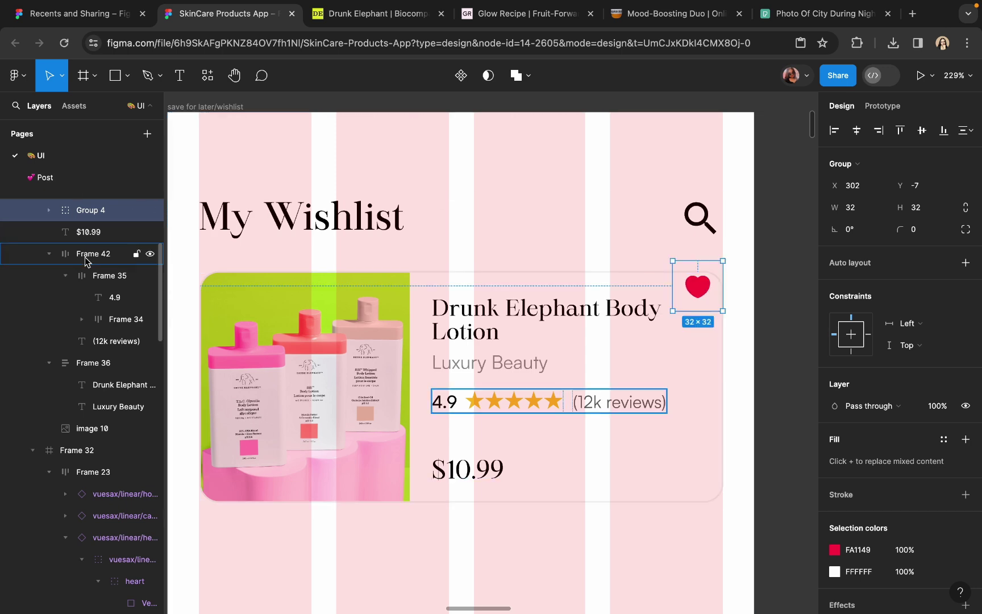
Step: Move the heart group out of the card frame into the wishlist screen frame and raise it to Y 93
{"action": "scroll", "coordinate": [84, 257], "scroll_direction": "up", "scroll_amount": 3}
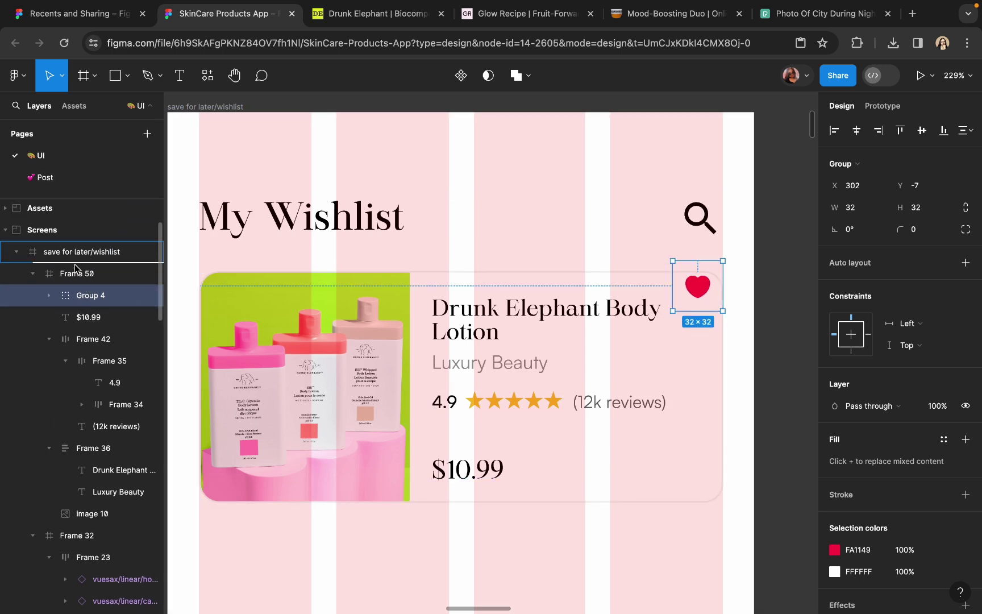
{"action": "left_click_drag", "start_coordinate": [77, 268], "coordinate": [78, 266]}
{"action": "scroll", "coordinate": [717, 333], "scroll_direction": "up", "scroll_amount": 5}
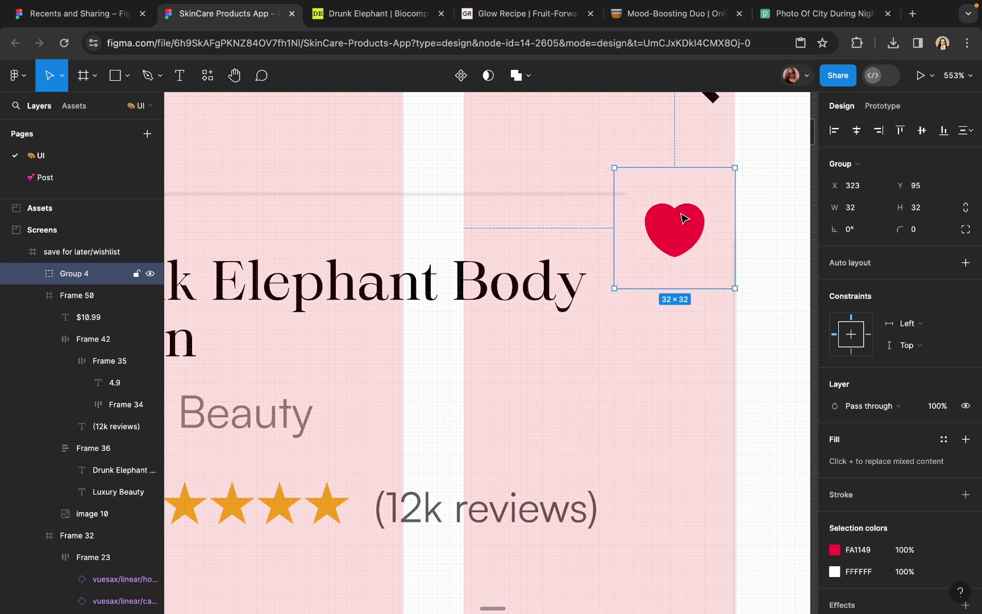
{"action": "left_click_drag", "start_coordinate": [684, 217], "coordinate": [684, 212]}
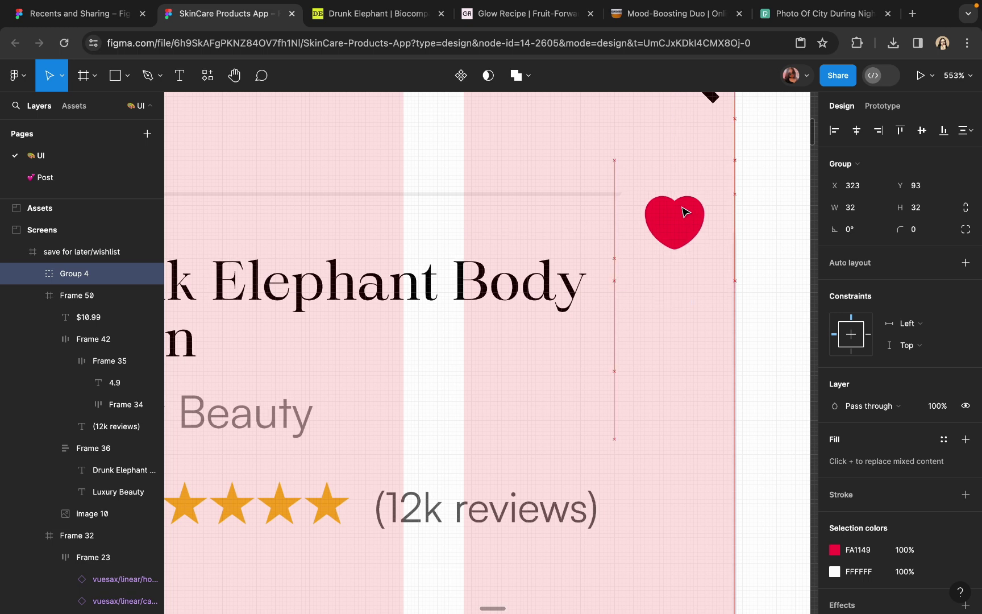
{"action": "double_click", "coordinate": [701, 252]}
{"action": "left_click", "coordinate": [725, 235]}
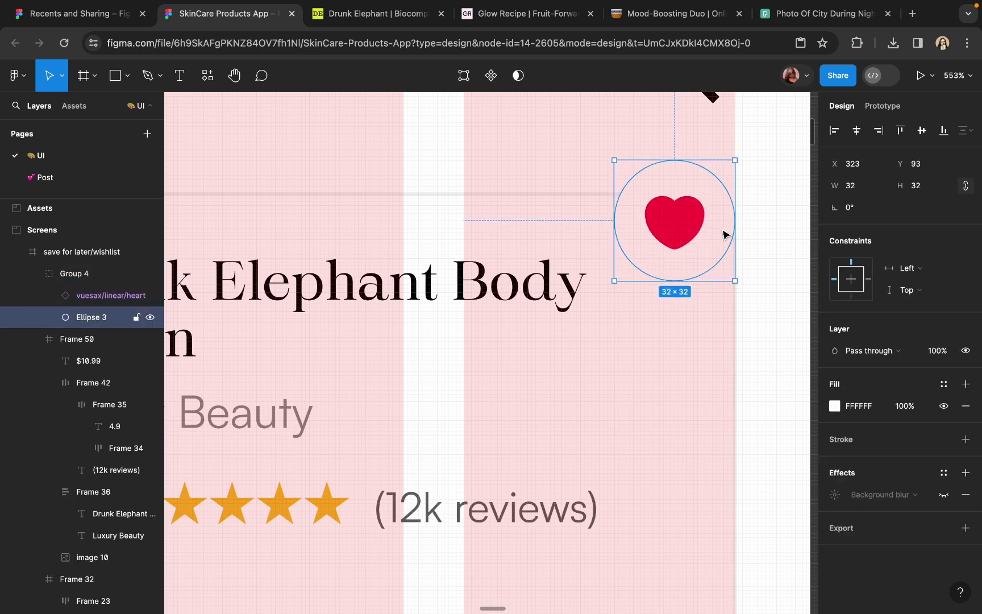
{"action": "left_click", "coordinate": [843, 407]}
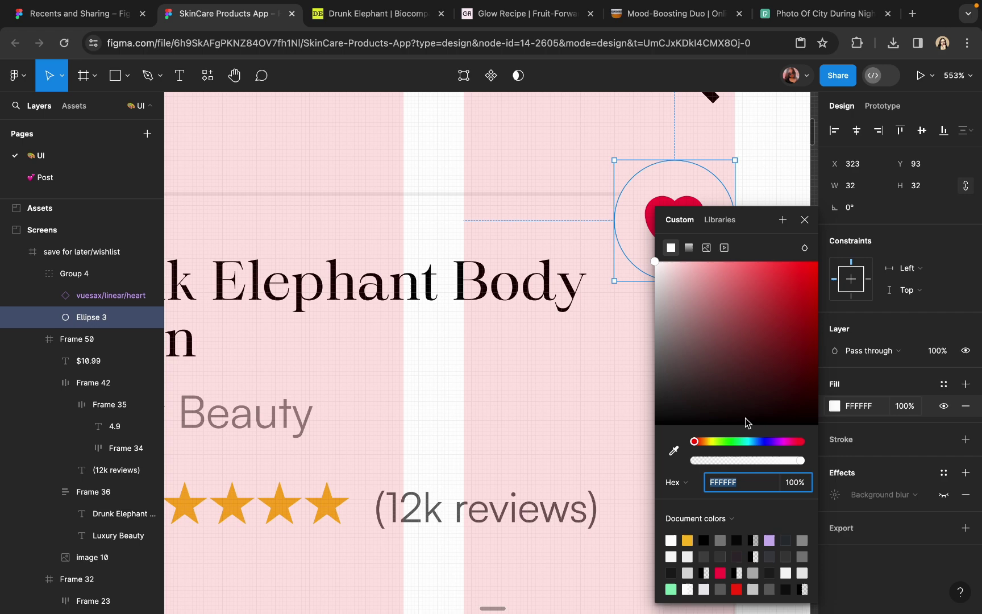
{"action": "left_click", "coordinate": [674, 451]}
{"action": "scroll", "coordinate": [477, 455], "scroll_direction": "down", "scroll_amount": 5}
{"action": "scroll", "coordinate": [477, 455], "scroll_direction": "down", "scroll_amount": 4}
{"action": "scroll", "coordinate": [476, 455], "scroll_direction": "left", "scroll_amount": 5}
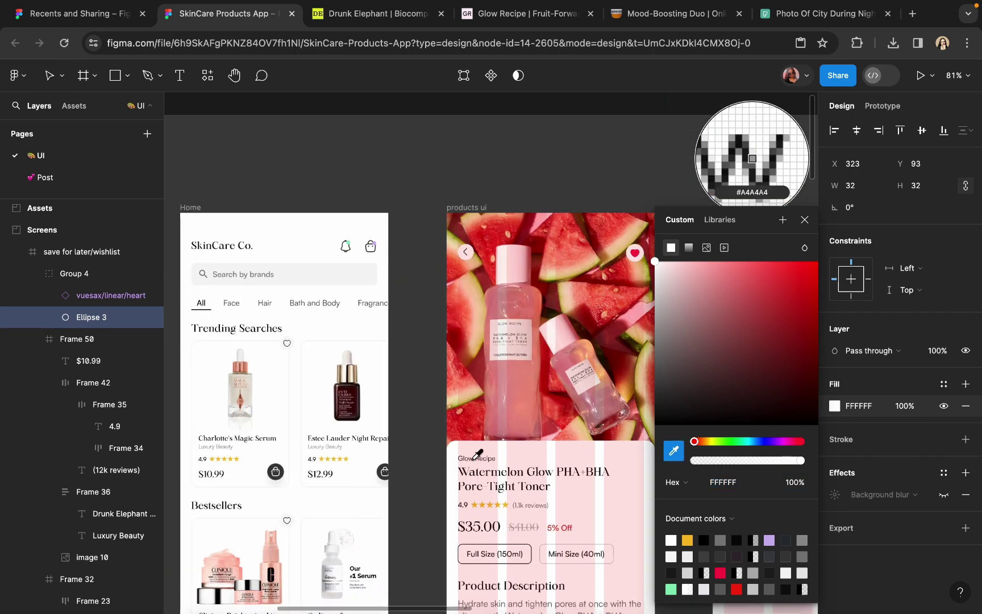
{"action": "scroll", "coordinate": [596, 465], "scroll_direction": "right", "scroll_amount": 3}
{"action": "left_click", "coordinate": [673, 452]}
{"action": "scroll", "coordinate": [602, 319], "scroll_direction": "right", "scroll_amount": 5}
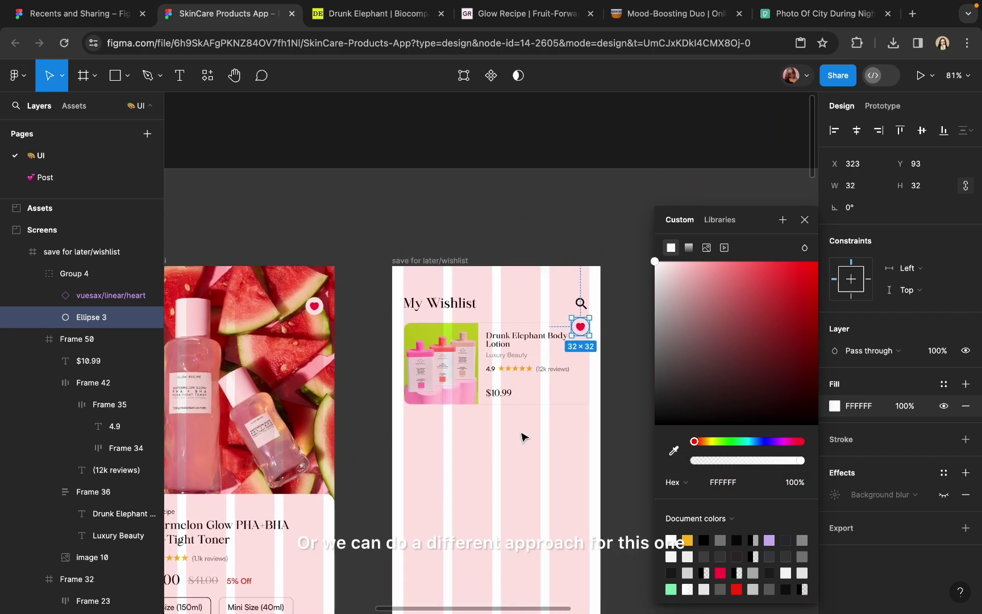
Step: Extend the wishlist card to a height of 178 and place the heart icon inside it below the price at X 143, Y 147
{"action": "scroll", "coordinate": [608, 309], "scroll_direction": "up", "scroll_amount": 5}
{"action": "left_click", "coordinate": [625, 299]}
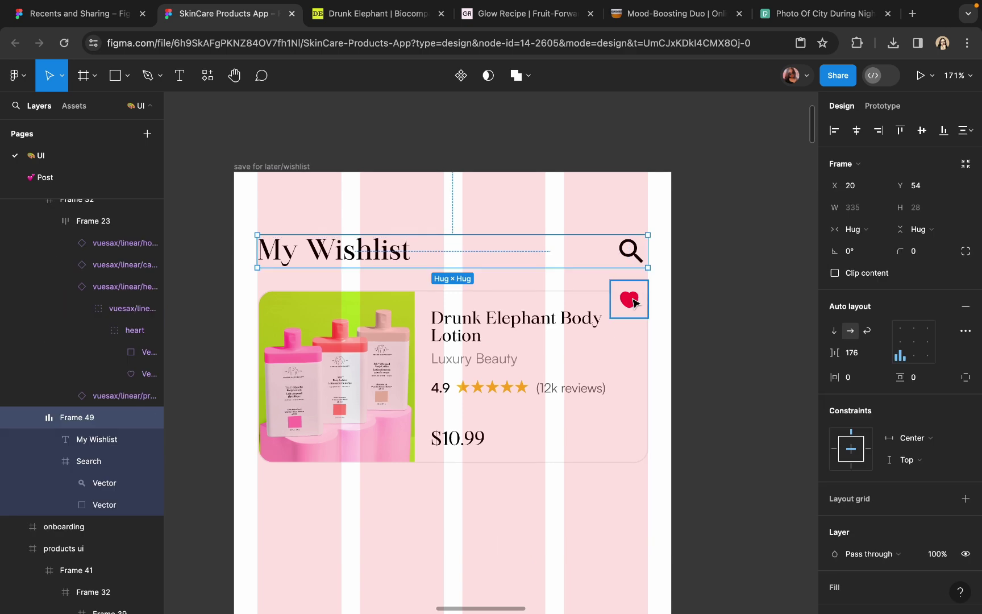
{"action": "left_click", "coordinate": [628, 300]}
{"action": "left_click_drag", "start_coordinate": [481, 500], "coordinate": [450, 573]}
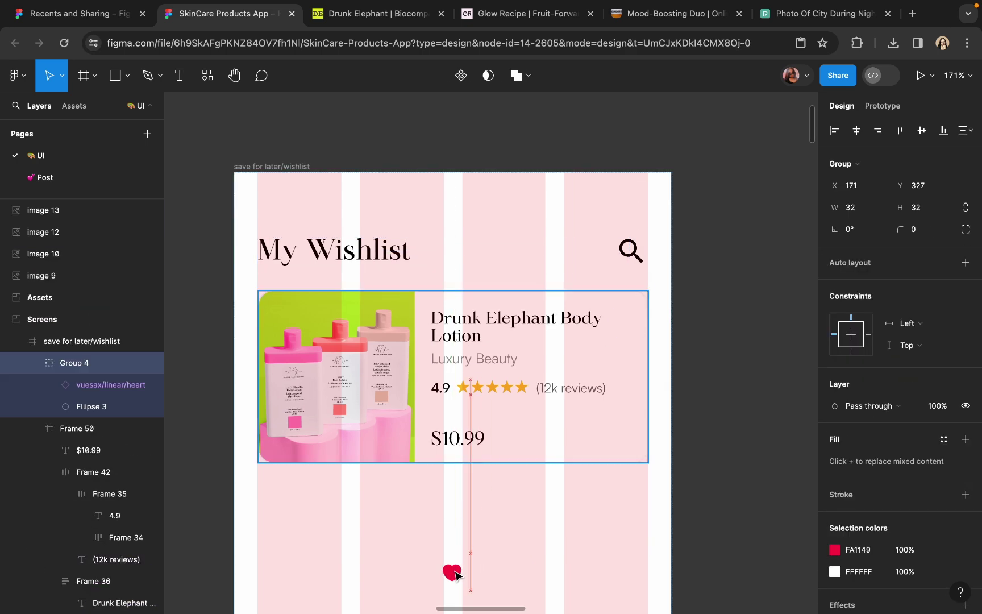
{"action": "scroll", "coordinate": [496, 359], "scroll_direction": "down", "scroll_amount": 3}
{"action": "scroll", "coordinate": [496, 359], "scroll_direction": "left", "scroll_amount": 2}
{"action": "left_click", "coordinate": [487, 345]}
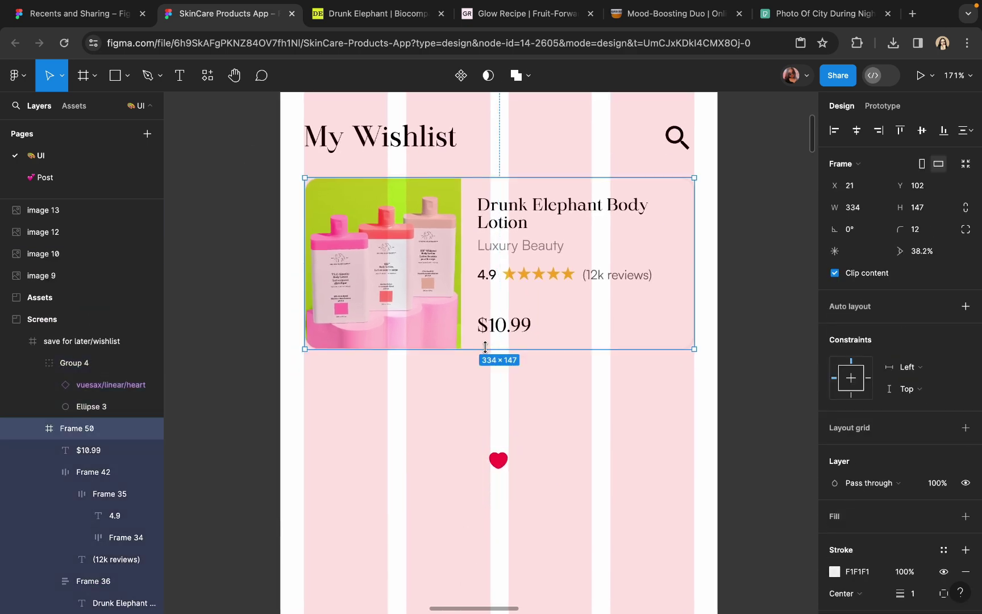
{"action": "left_click_drag", "start_coordinate": [485, 348], "coordinate": [483, 385]}
{"action": "left_click", "coordinate": [512, 459]}
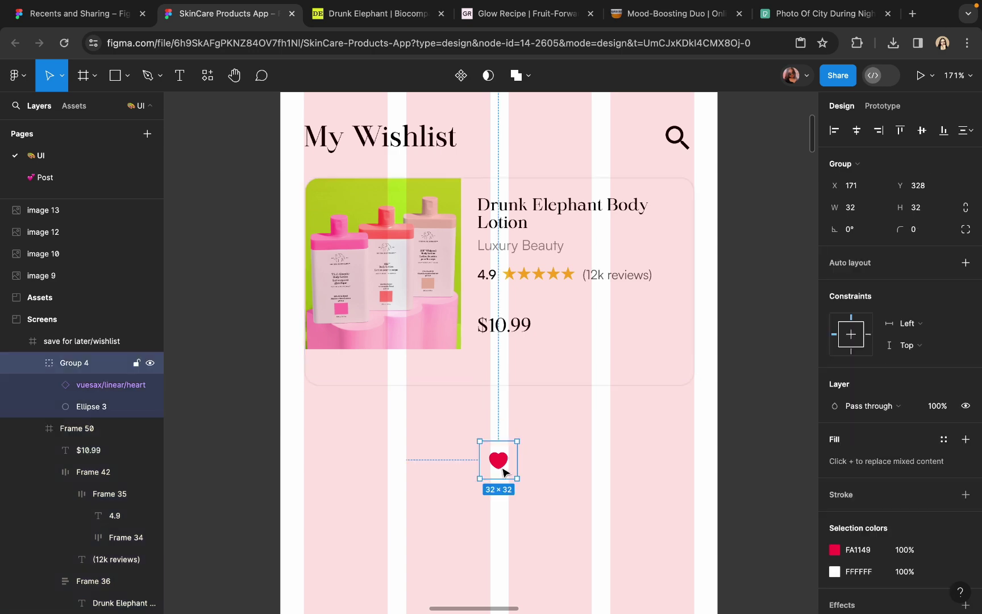
{"action": "left_click_drag", "start_coordinate": [505, 472], "coordinate": [496, 380]}
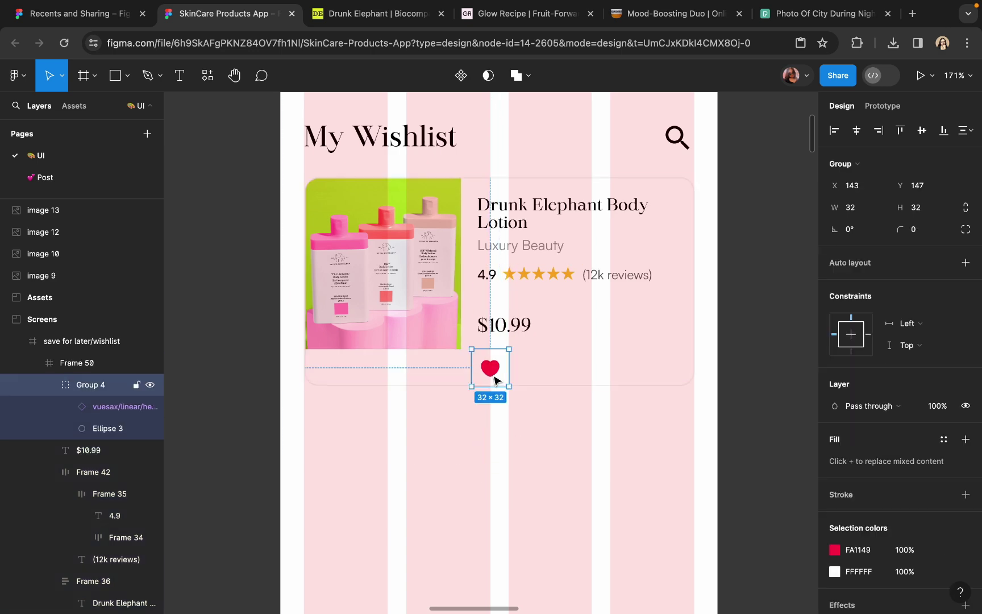
Step: Add an inside stroke of weight 1 to the circle around the heart, sampling the heart's red FA1149 as its colour
{"action": "scroll", "coordinate": [496, 380], "scroll_direction": "up", "scroll_amount": 5}
{"action": "double_click", "coordinate": [528, 373]}
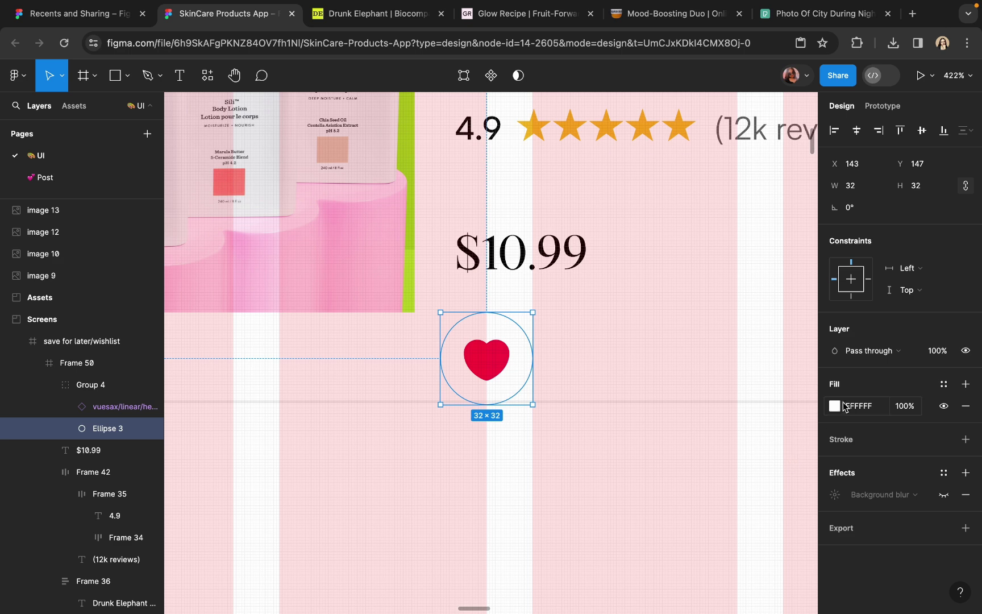
{"action": "left_click", "coordinate": [844, 405]}
{"action": "left_click", "coordinate": [966, 440]}
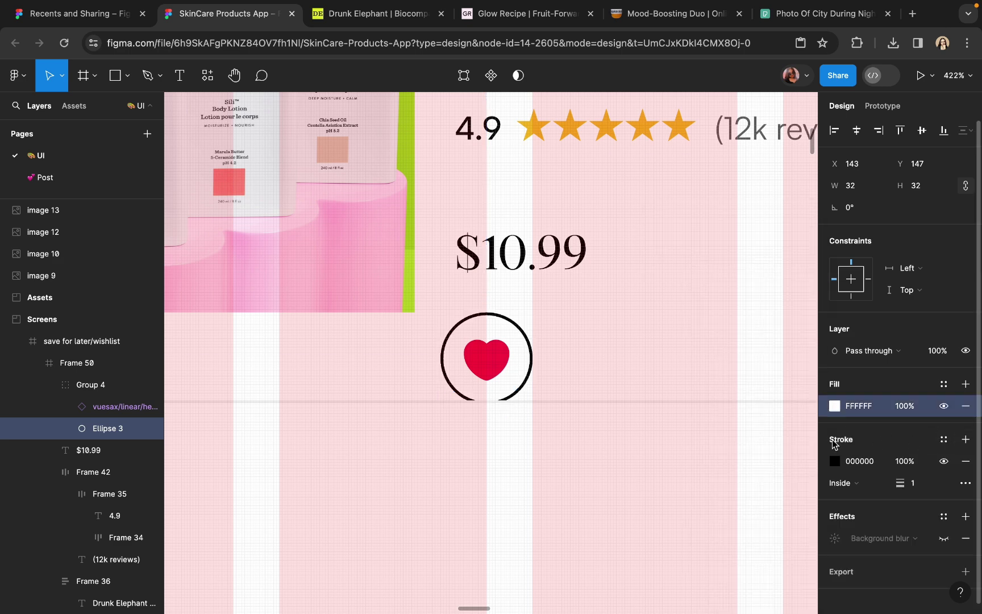
{"action": "left_click", "coordinate": [835, 461]}
{"action": "left_click", "coordinate": [675, 451]}
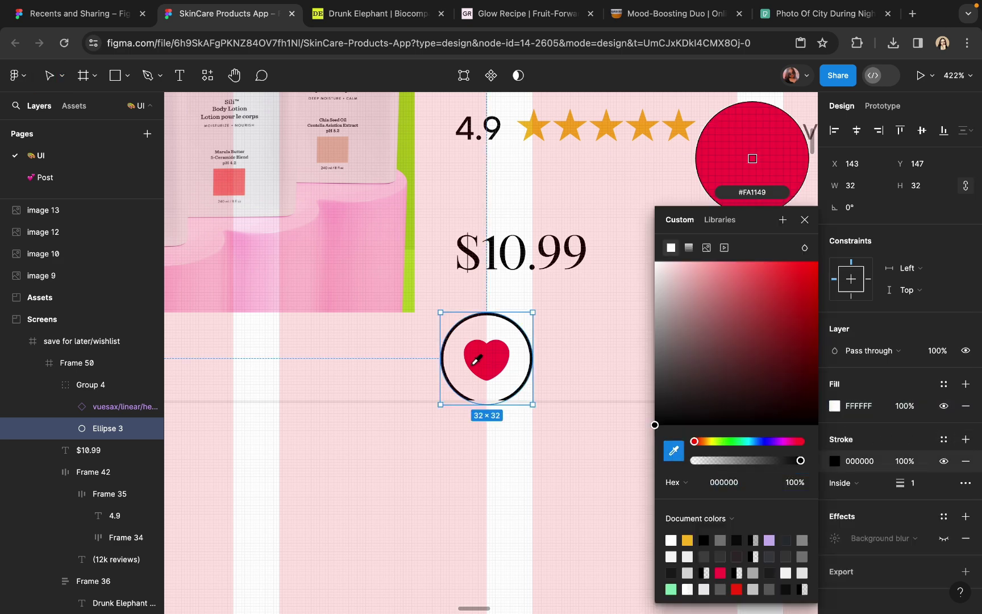
{"action": "left_click", "coordinate": [475, 370]}
{"action": "scroll", "coordinate": [563, 417], "scroll_direction": "down", "scroll_amount": 5}
Step: Move the price slightly up and stretch the product image to a height of 178 to fill the card
{"action": "left_click", "coordinate": [546, 384]}
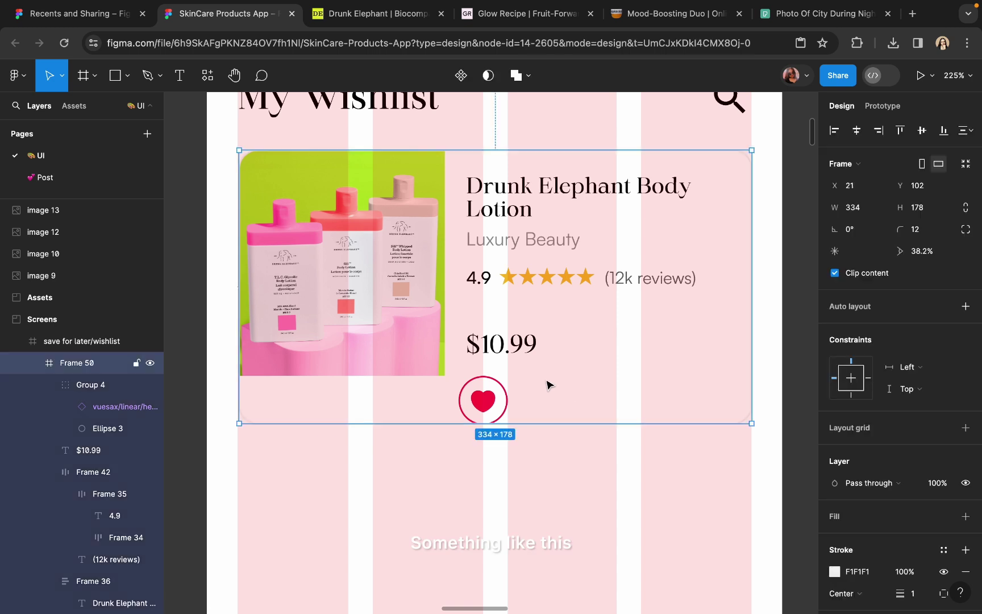
{"action": "left_click", "coordinate": [494, 350]}
{"action": "left_click_drag", "start_coordinate": [494, 350], "coordinate": [495, 336]}
{"action": "left_click", "coordinate": [429, 355]}
{"action": "left_click_drag", "start_coordinate": [414, 376], "coordinate": [411, 421]}
Step: Align the circled heart icon with the left edge of the price text at X 148
{"action": "scroll", "coordinate": [411, 421], "scroll_direction": "up", "scroll_amount": 5}
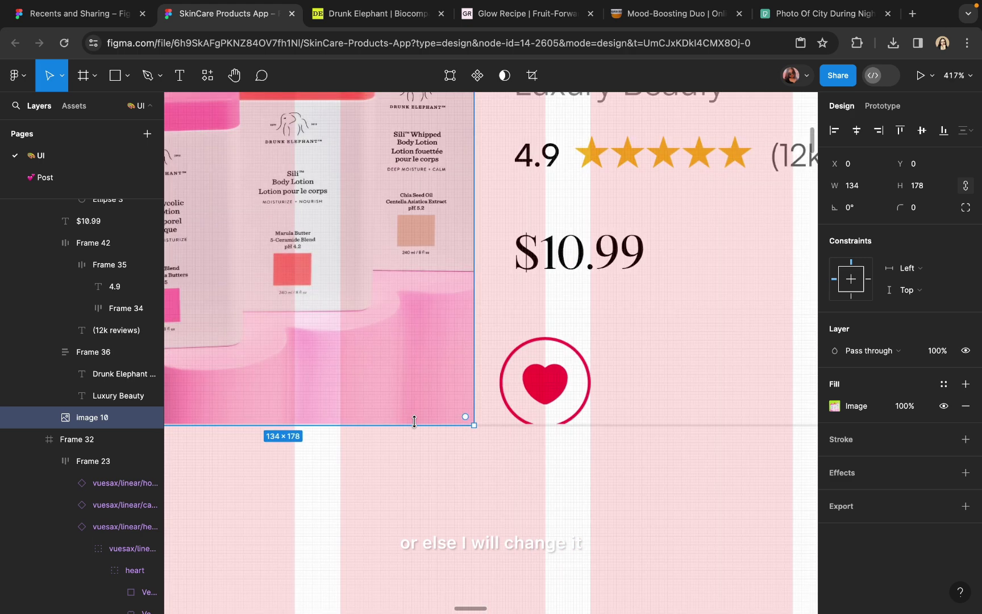
{"action": "left_click", "coordinate": [554, 387]}
{"action": "scroll", "coordinate": [556, 389], "scroll_direction": "down", "scroll_amount": 5}
{"action": "left_click_drag", "start_coordinate": [556, 387], "coordinate": [563, 384]}
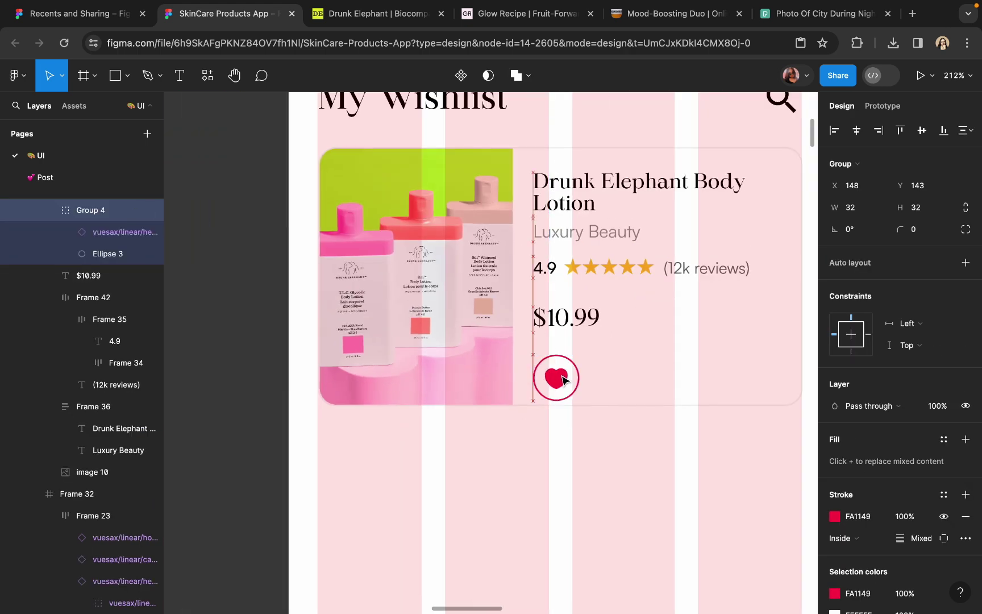
Step: Extend the wishlist card's bottom edge further and stretch the product image to a height of 187 to match
{"action": "left_click", "coordinate": [614, 402]}
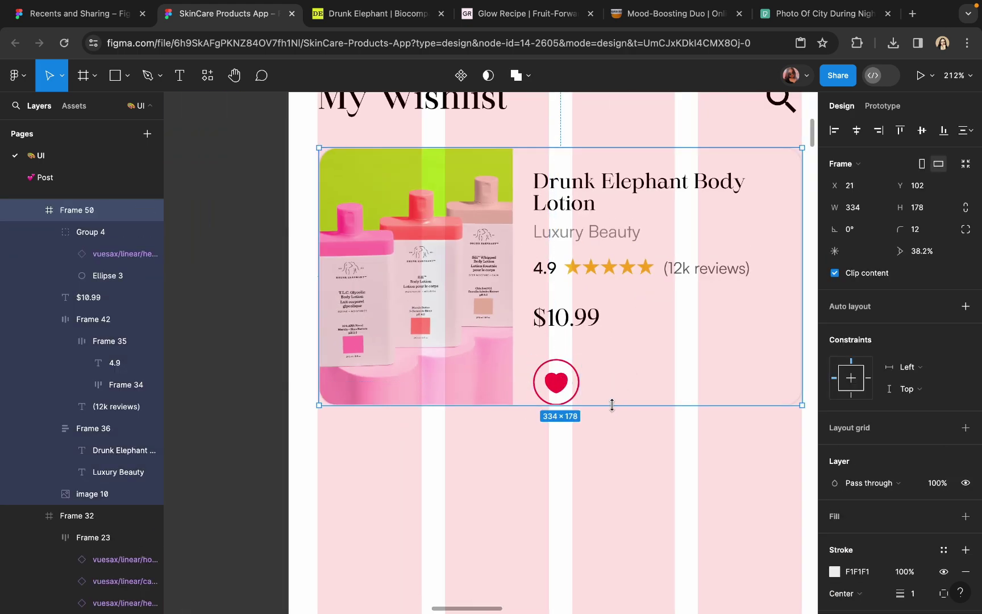
{"action": "left_click", "coordinate": [486, 404]}
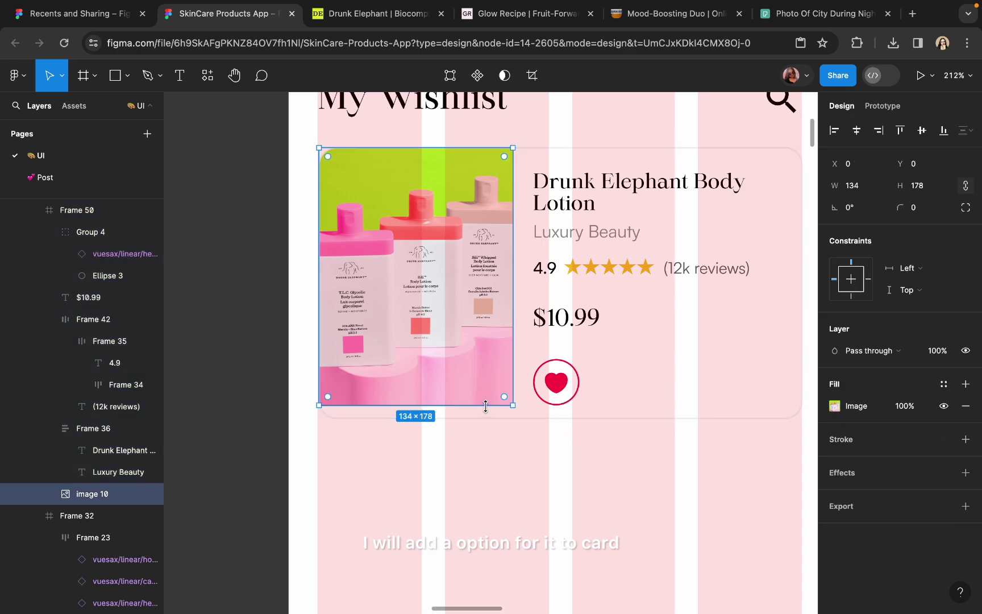
{"action": "left_click_drag", "start_coordinate": [486, 406], "coordinate": [486, 418]}
Step: Duplicate the dark Add to bag button from the products ui screen into the wishlist screen below the card
{"action": "scroll", "coordinate": [495, 394], "scroll_direction": "down", "scroll_amount": 5}
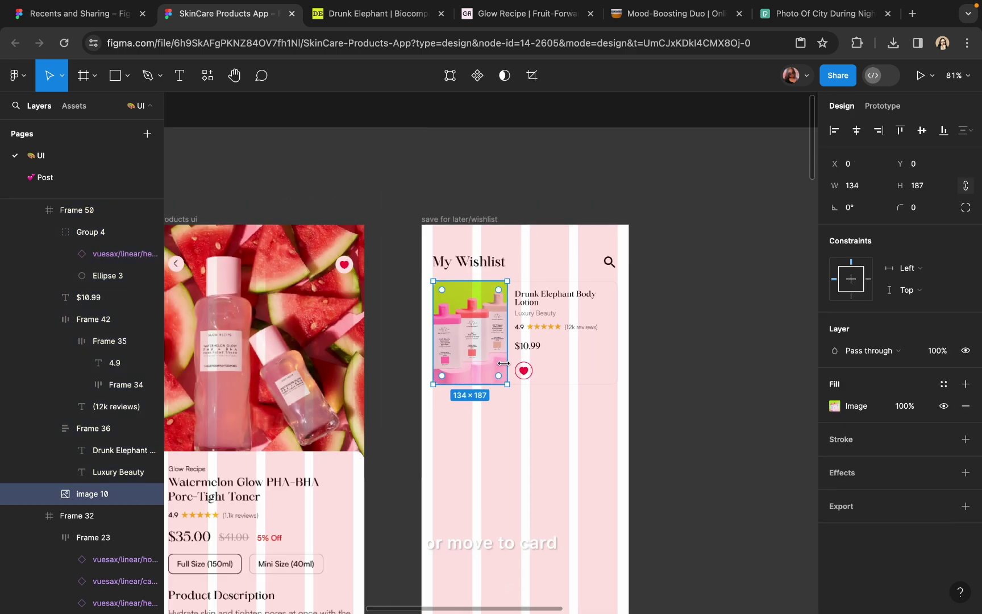
{"action": "scroll", "coordinate": [506, 369], "scroll_direction": "up", "scroll_amount": 2}
{"action": "left_click", "coordinate": [329, 529]}
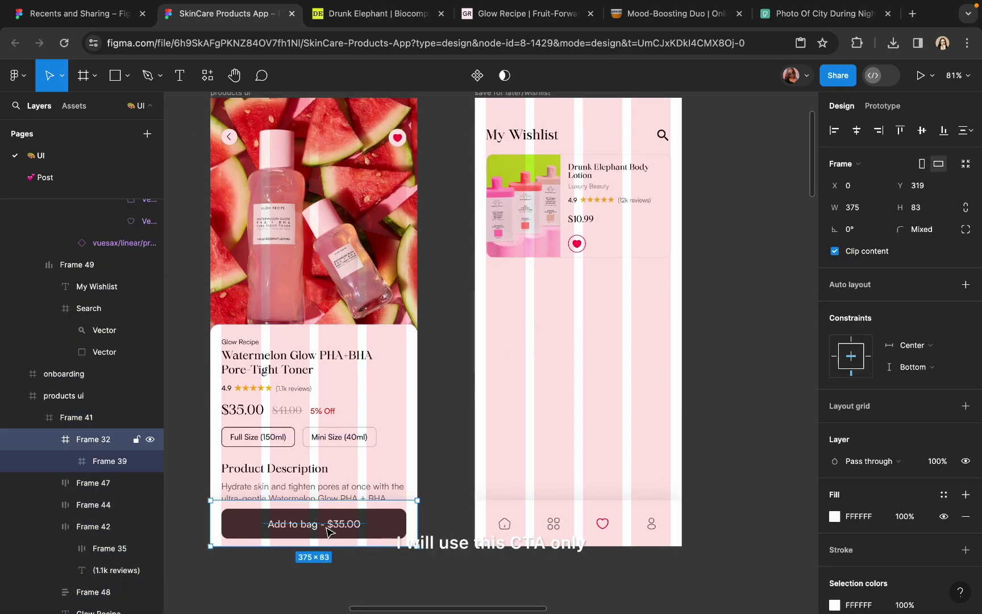
{"action": "left_click", "coordinate": [329, 530]}
{"action": "left_click_drag", "start_coordinate": [329, 530], "coordinate": [556, 373]}
Step: Change the copied button's label to "Move to bag", removing the price from it
{"action": "scroll", "coordinate": [536, 371], "scroll_direction": "up", "scroll_amount": 5}
{"action": "double_click", "coordinate": [536, 371]}
{"action": "double_click", "coordinate": [484, 365]}
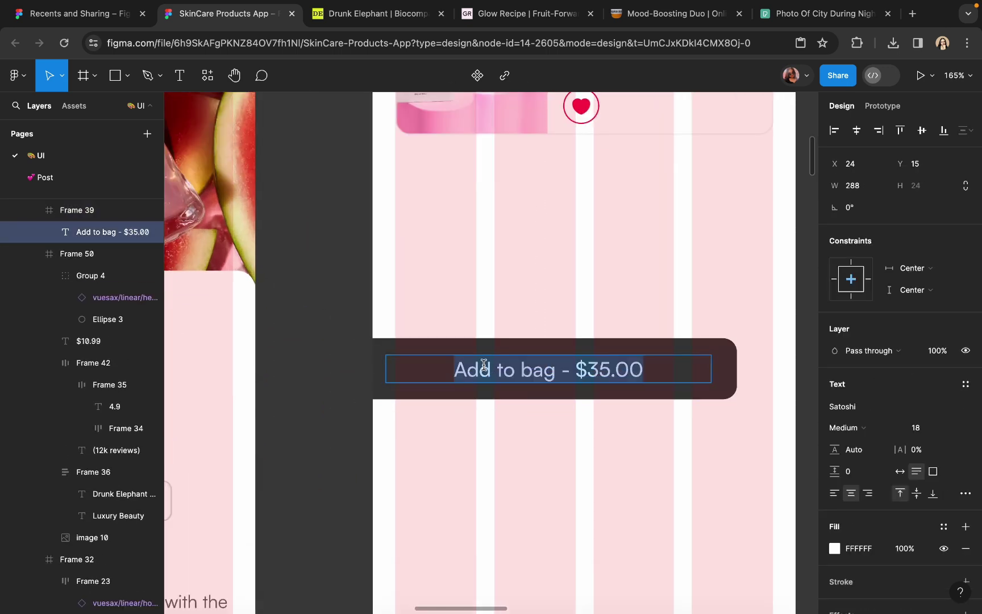
{"action": "left_click", "coordinate": [491, 368]}
{"action": "key", "text": "BackSpace"}
{"action": "key", "text": "BackSpace"}
{"action": "key", "text": "BackSpace"}
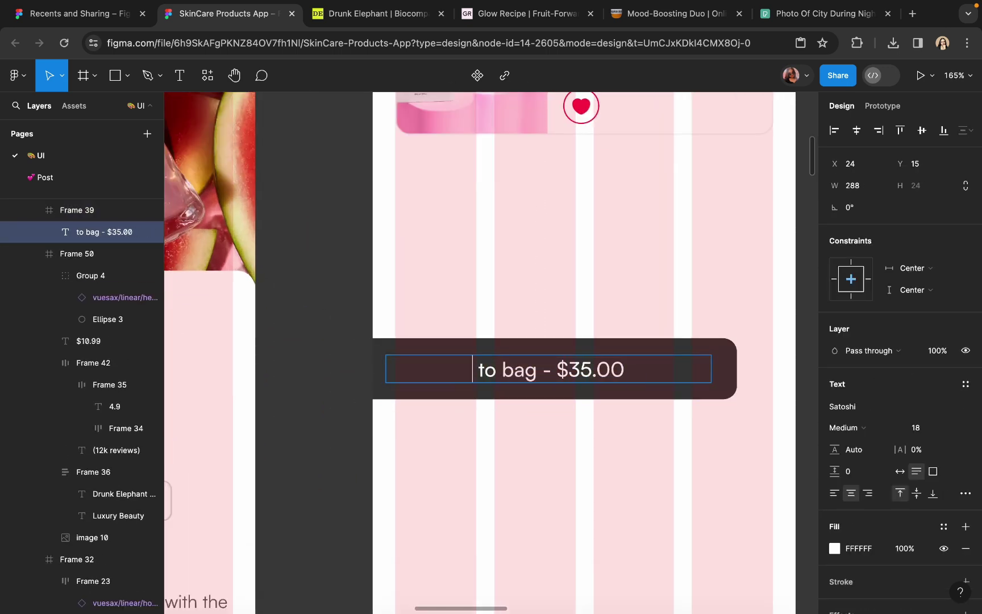
{"action": "type", "text": "Move"}
{"action": "key", "text": "Escape"}
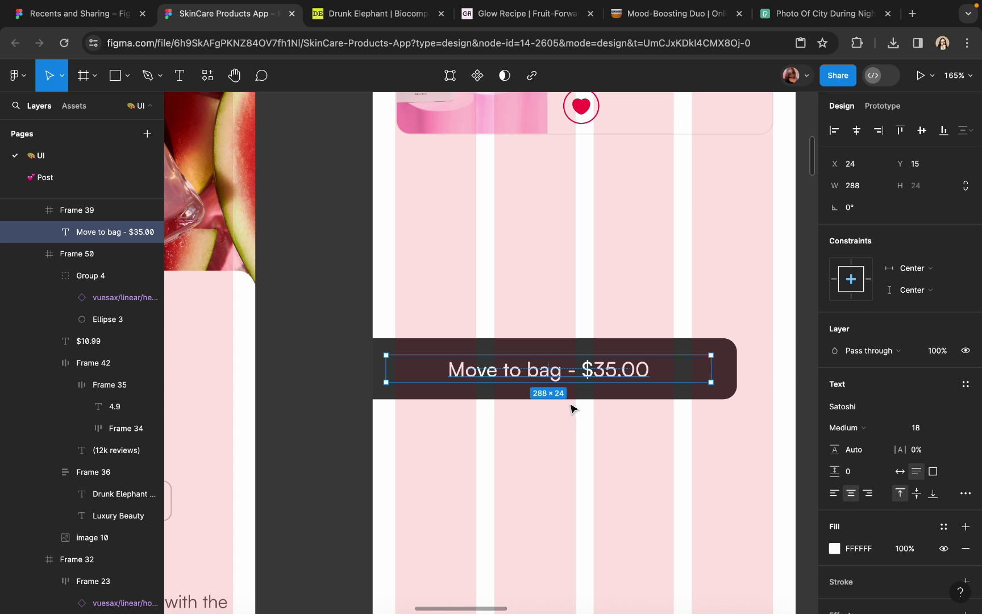
{"action": "double_click", "coordinate": [568, 370]}
{"action": "left_click_drag", "start_coordinate": [567, 371], "coordinate": [709, 353]}
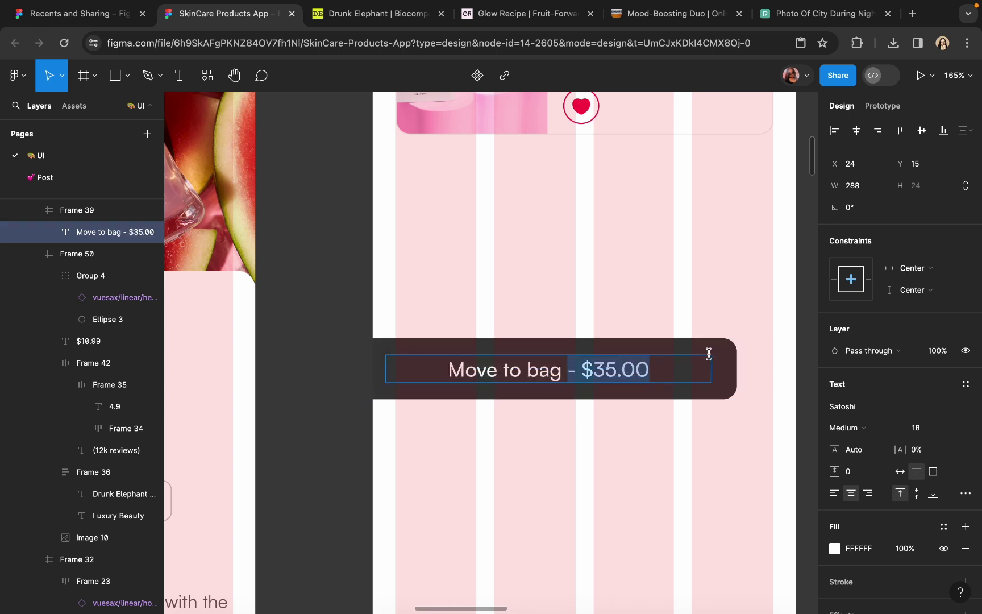
{"action": "key", "text": "BackSpace"}
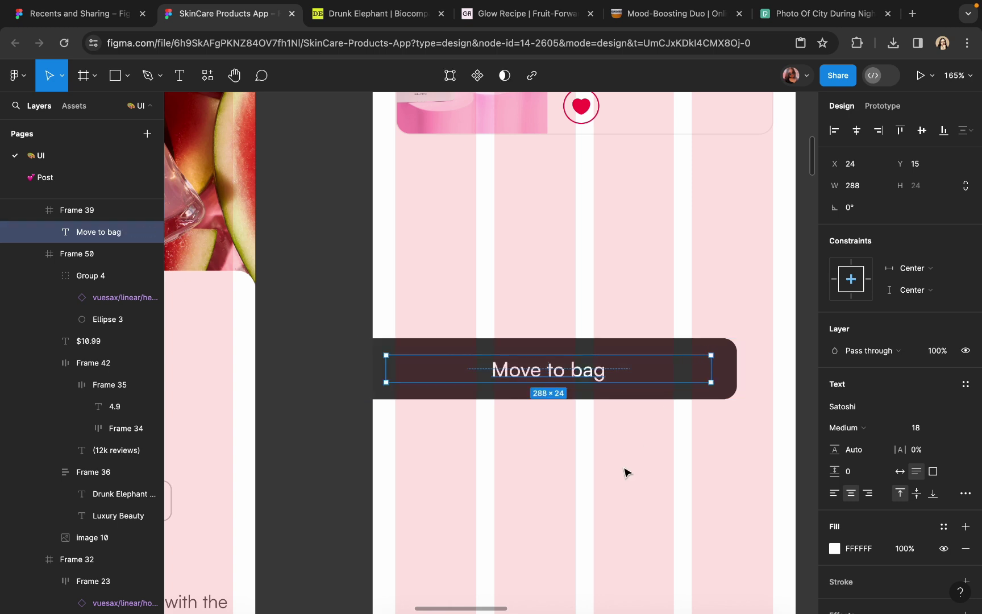
Step: Set the Move to bag label to auto width and apply auto layout to the button frame
{"action": "left_click", "coordinate": [901, 472]}
{"action": "left_click", "coordinate": [682, 385]}
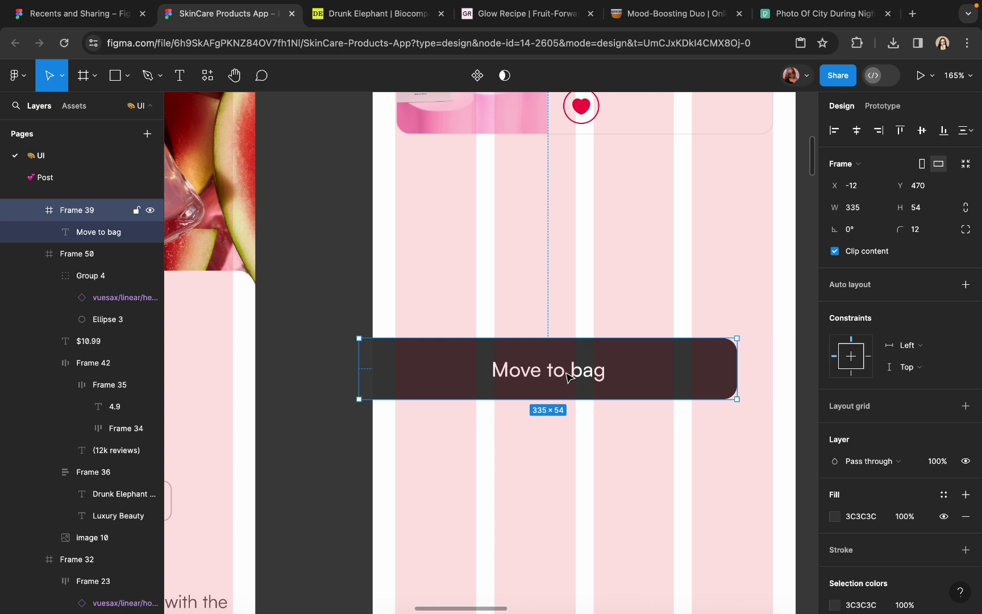
{"action": "key", "text": "shift+a"}
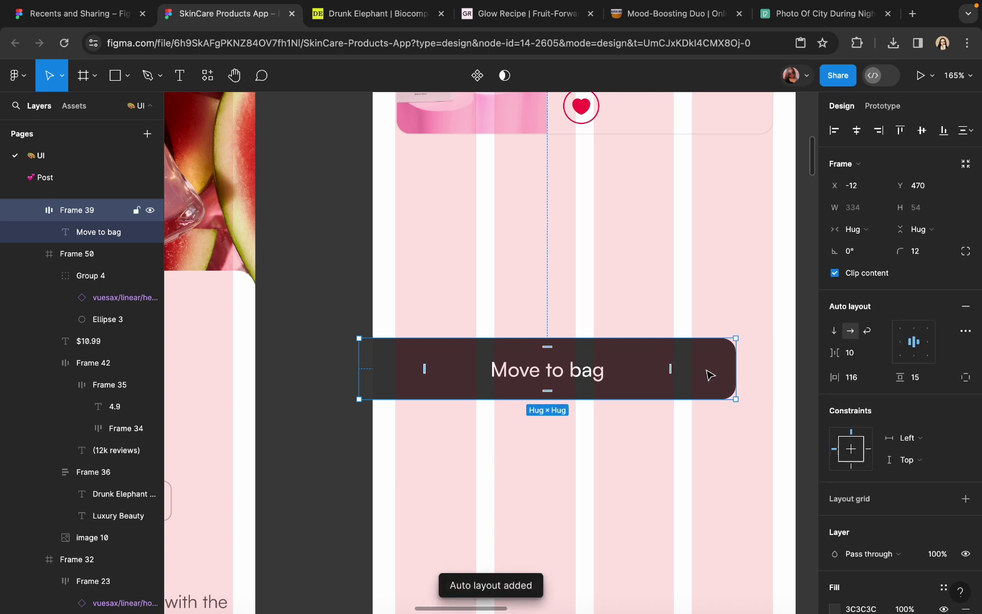
Step: Set the Move to bag button's horizontal padding to 12 and vertical padding to 8
{"action": "left_click", "coordinate": [589, 375]}
{"action": "left_click", "coordinate": [656, 365]}
{"action": "type", "text": "1"}
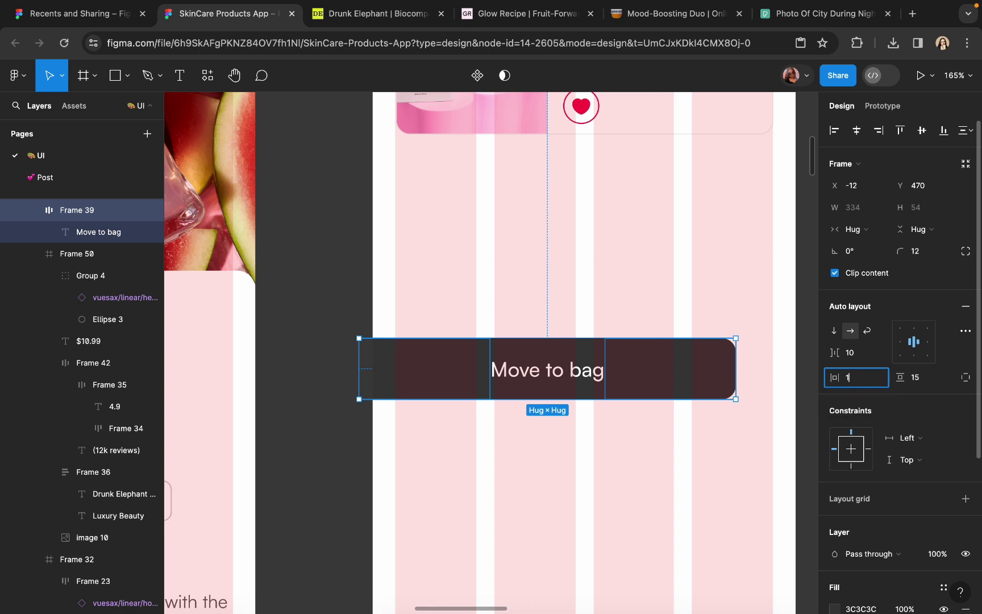
{"action": "type", "text": "2"}
{"action": "key", "text": "Return"}
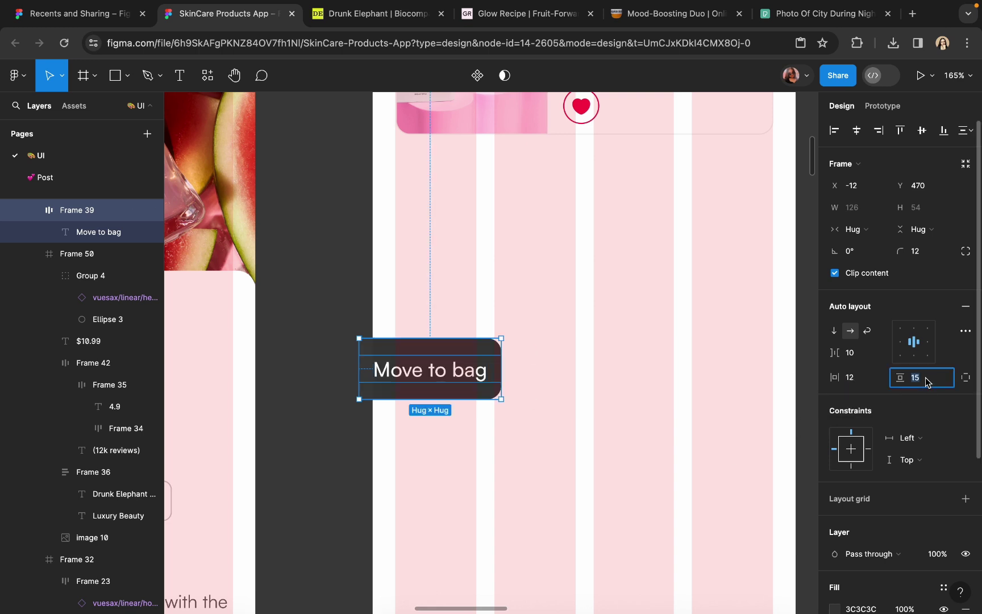
{"action": "type", "text": "8"}
{"action": "key", "text": "Return"}
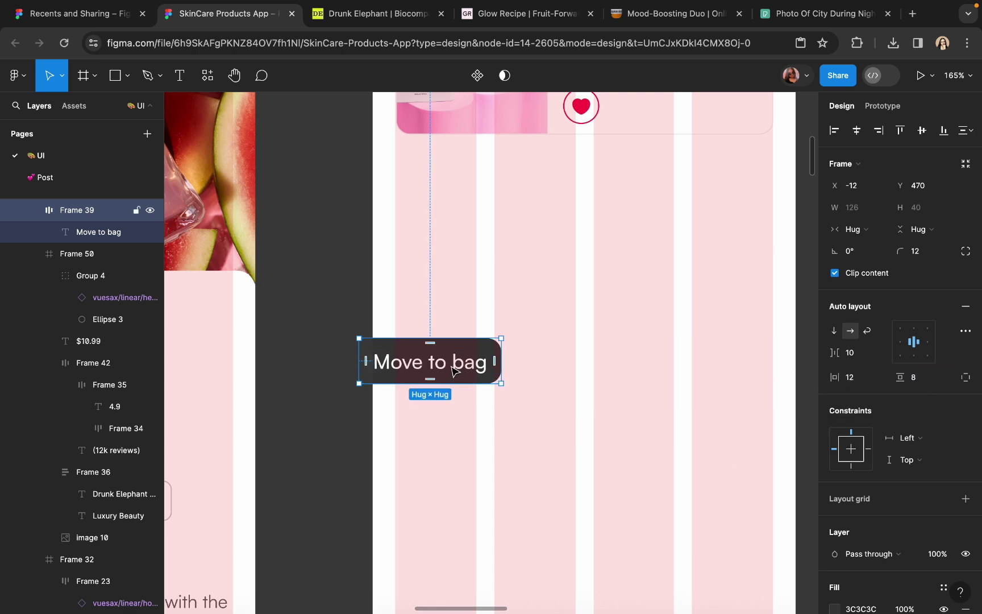
Step: Place the Move to bag button beside the heart icon in the card at X 195, Y 142 and set its label's font size to 14
{"action": "left_click_drag", "start_coordinate": [455, 371], "coordinate": [710, 153]}
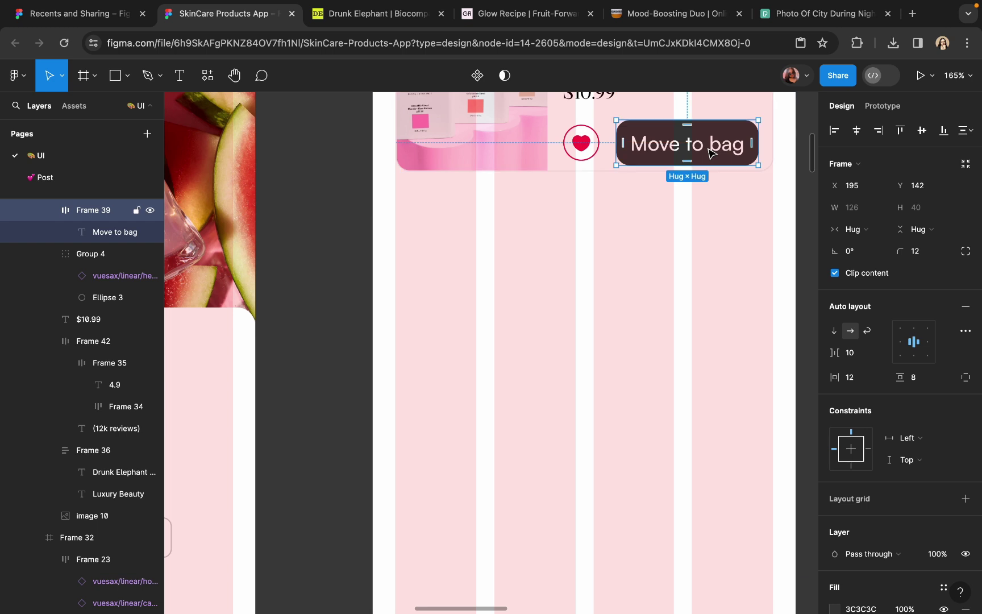
{"action": "scroll", "coordinate": [710, 152], "scroll_direction": "up", "scroll_amount": 5}
{"action": "double_click", "coordinate": [711, 153]}
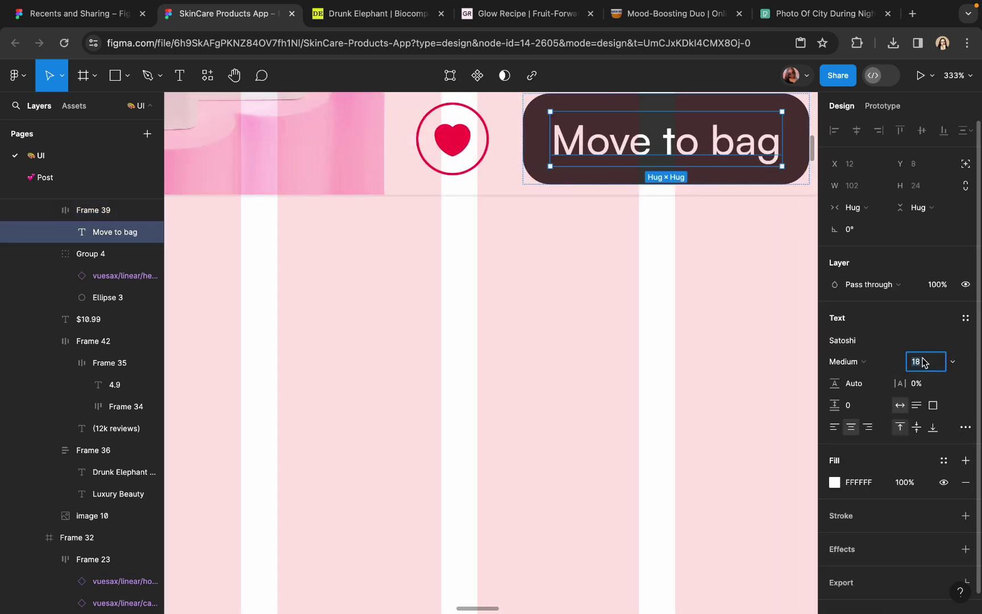
{"action": "type", "text": "14"}
{"action": "key", "text": "Return"}
{"action": "scroll", "coordinate": [557, 217], "scroll_direction": "up", "scroll_amount": 5}
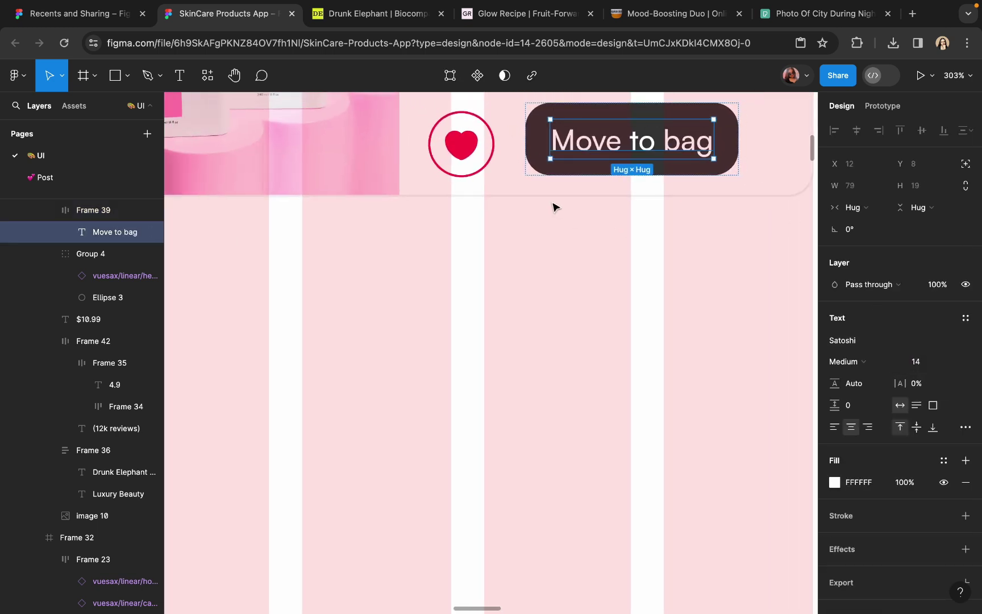
Step: Widen the Move to bag button to 124 and set its corner radius to 8
{"action": "left_click", "coordinate": [581, 283]}
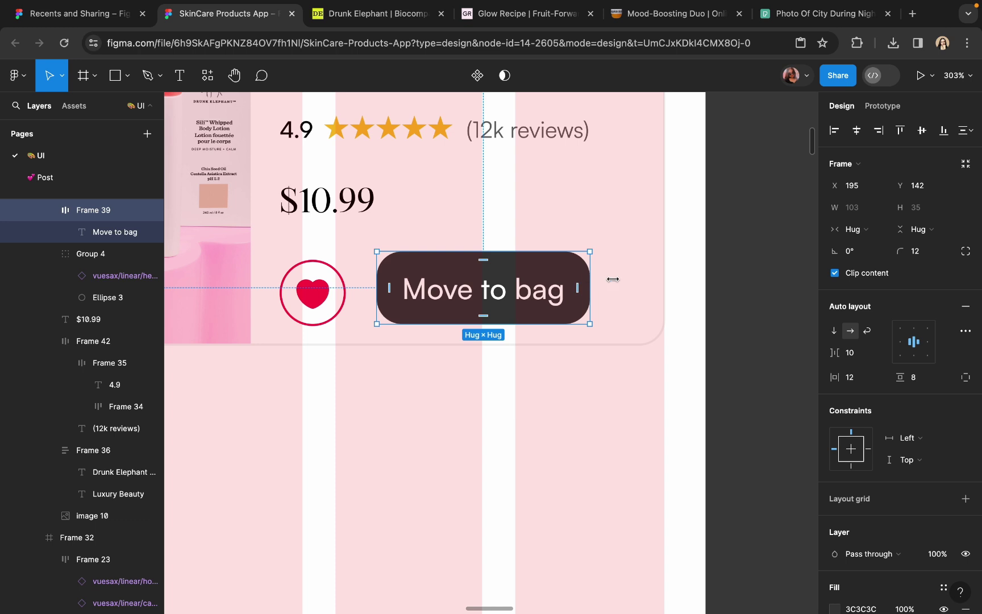
{"action": "left_click_drag", "start_coordinate": [613, 279], "coordinate": [634, 280]}
{"action": "type", "text": "8"}
{"action": "key", "text": "Return"}
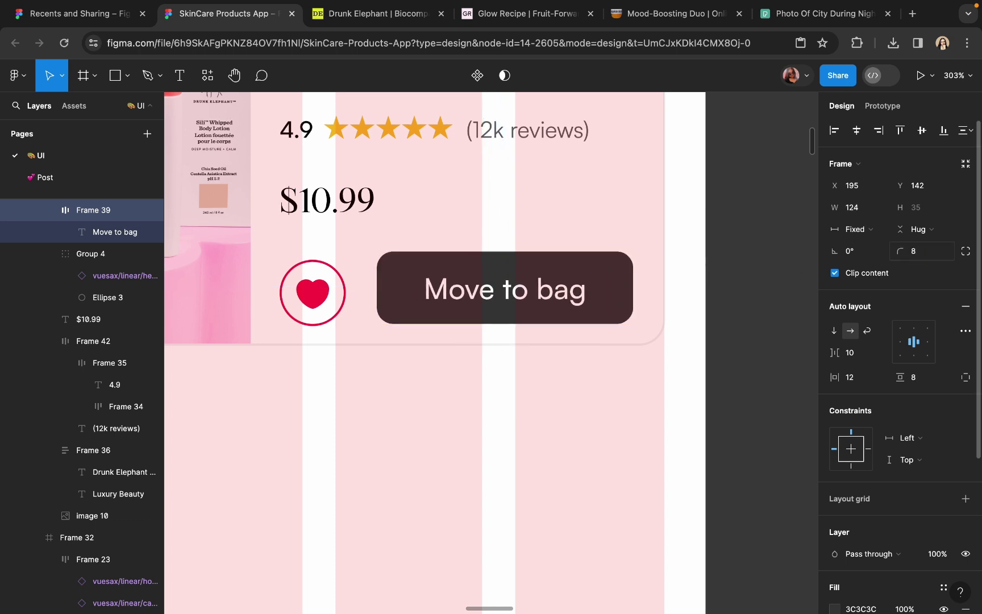
Step: Reposition the Move to bag button near the card's lower right corner at X 204, Y 145
{"action": "left_click_drag", "start_coordinate": [528, 284], "coordinate": [542, 297]}
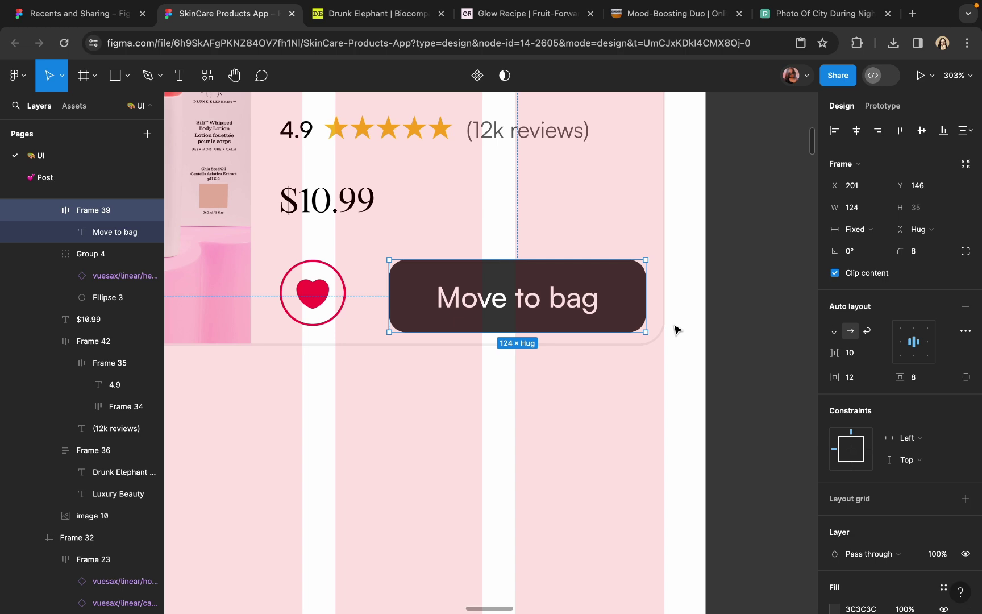
{"action": "scroll", "coordinate": [505, 302], "scroll_direction": "up", "scroll_amount": 3}
{"action": "scroll", "coordinate": [427, 371], "scroll_direction": "up", "scroll_amount": 1}
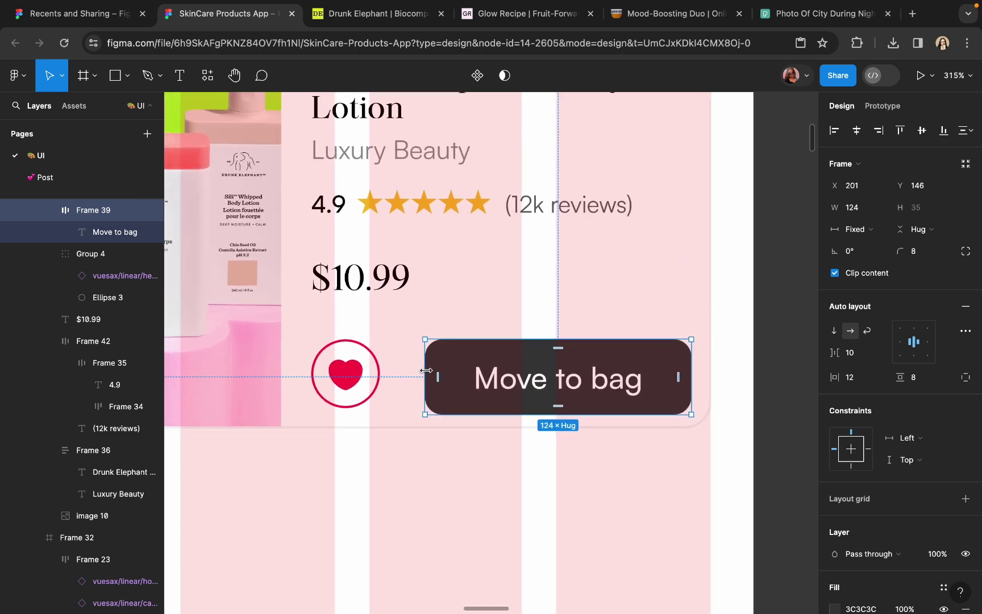
{"action": "scroll", "coordinate": [424, 371], "scroll_direction": "down", "scroll_amount": 4}
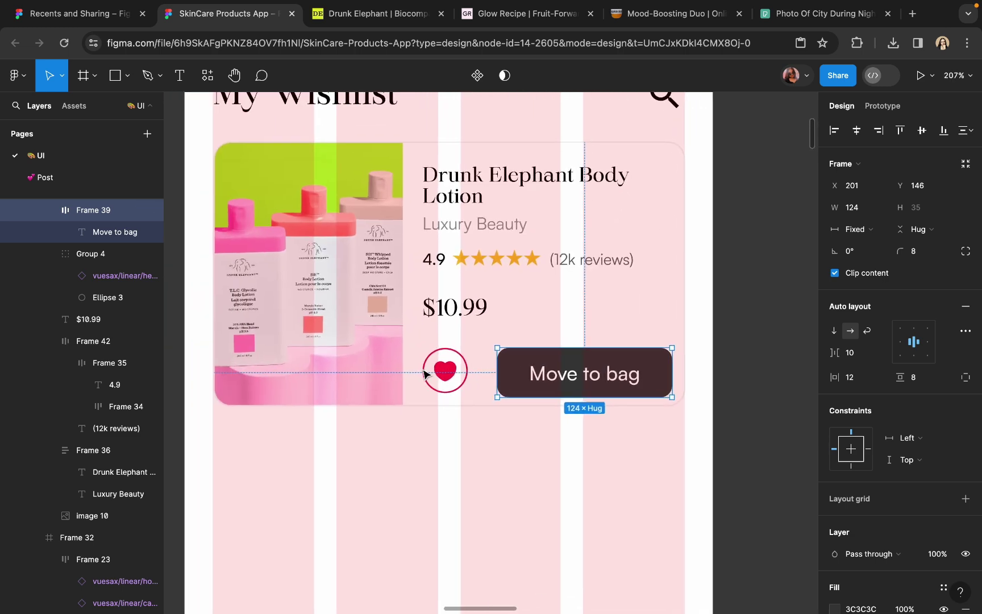
{"action": "left_click", "coordinate": [519, 314]}
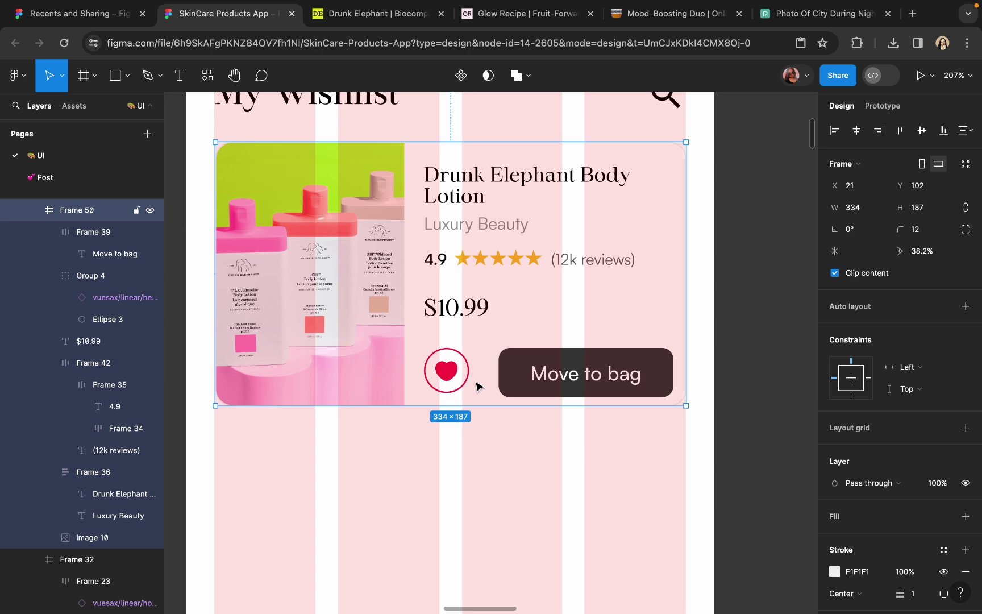
{"action": "double_click", "coordinate": [550, 365]}
{"action": "scroll", "coordinate": [551, 364], "scroll_direction": "up", "scroll_amount": 4}
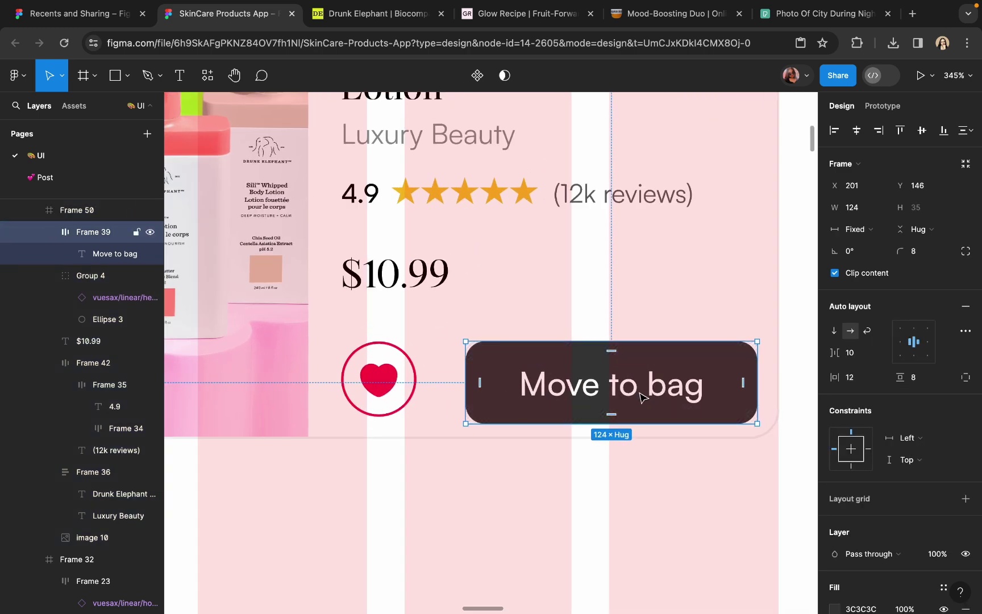
{"action": "left_click_drag", "start_coordinate": [641, 397], "coordinate": [648, 392]}
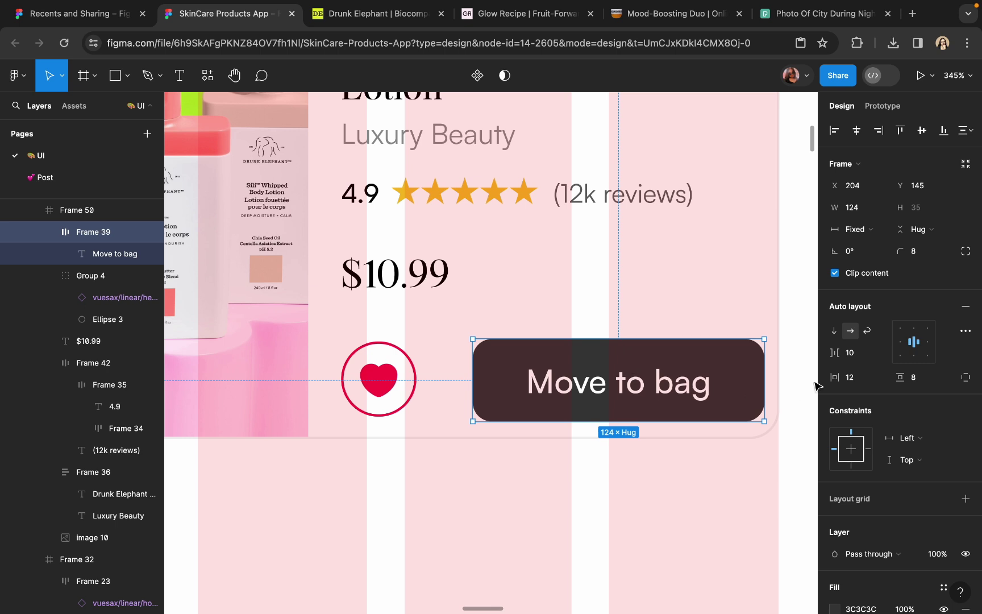
Step: Reduce the Move to bag button's vertical padding to 6
{"action": "left_click", "coordinate": [917, 383]}
{"action": "type", "text": "4"}
{"action": "key", "text": "Return"}
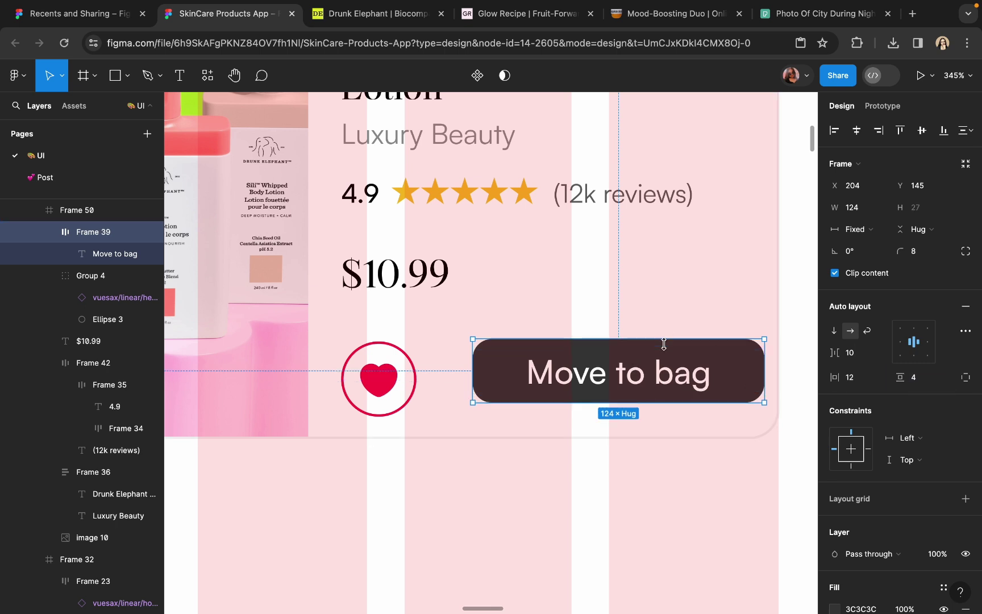
{"action": "left_click", "coordinate": [921, 385]}
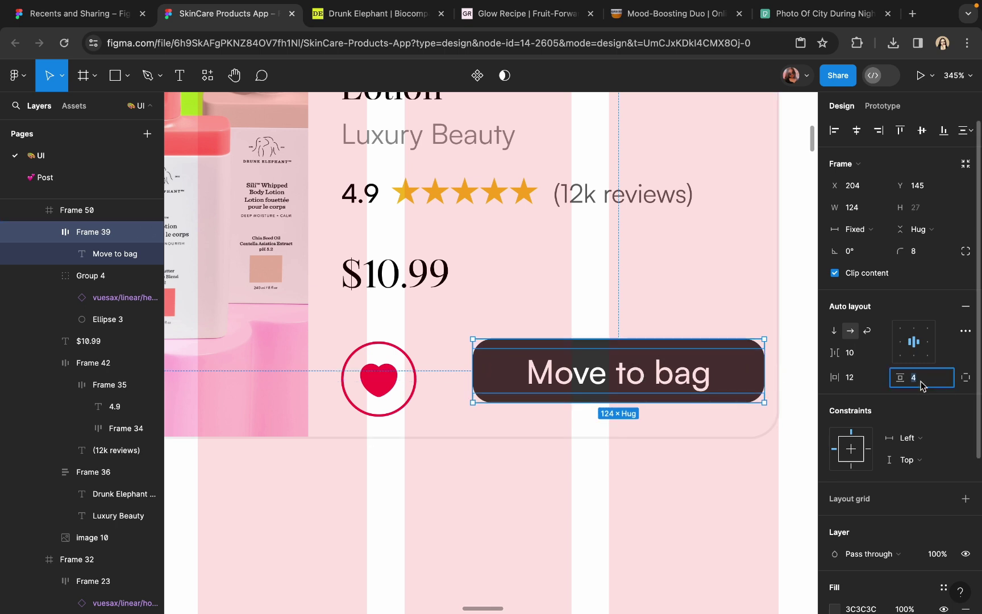
{"action": "type", "text": "6"}
{"action": "key", "text": "Return"}
Step: Set the Move to bag label's font size to 12
{"action": "key", "text": "Return"}
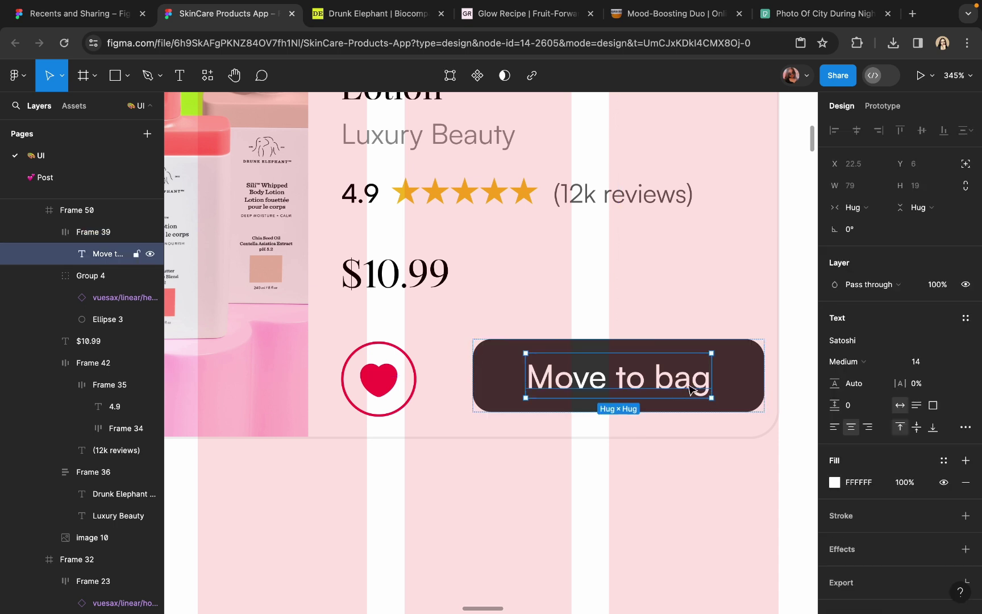
{"action": "left_click", "coordinate": [916, 362]}
{"action": "type", "text": "12"}
{"action": "key", "text": "Return"}
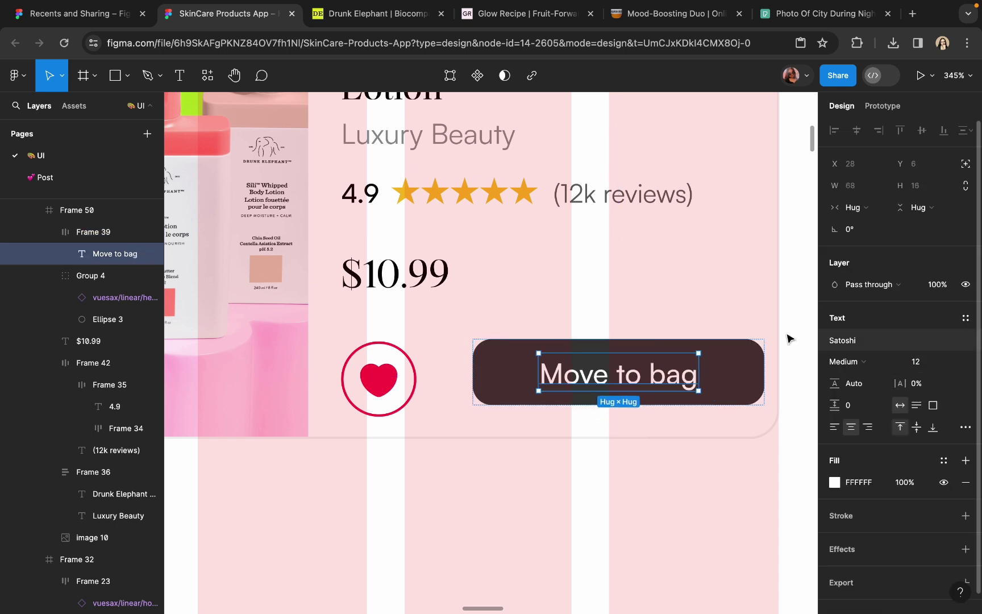
Step: Move the Move to bag button to X 198, Y 146 and stretch its height to 30
{"action": "left_click", "coordinate": [727, 374]}
{"action": "left_click_drag", "start_coordinate": [675, 379], "coordinate": [658, 381]}
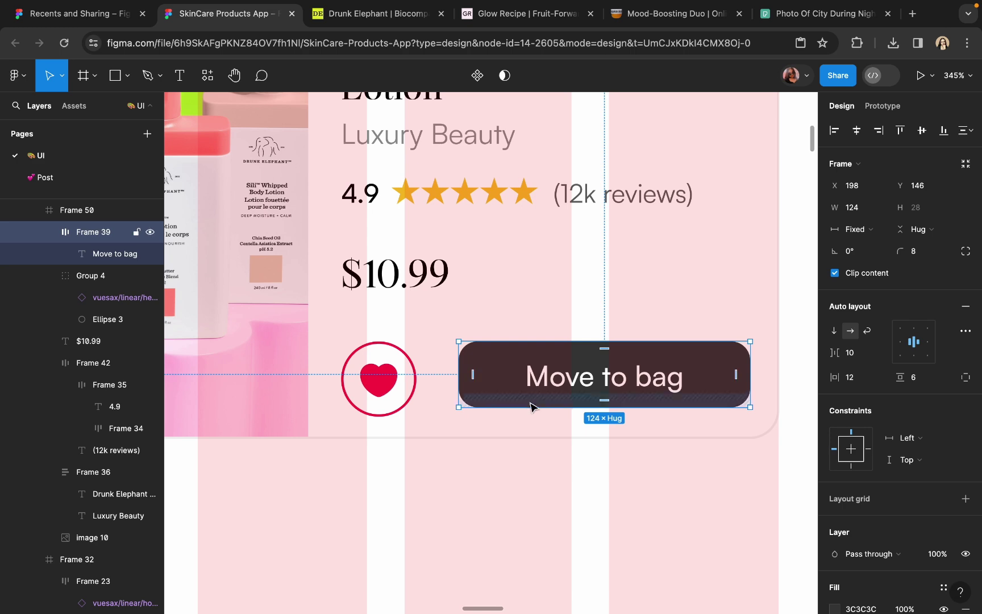
{"action": "left_click_drag", "start_coordinate": [527, 407], "coordinate": [527, 412]}
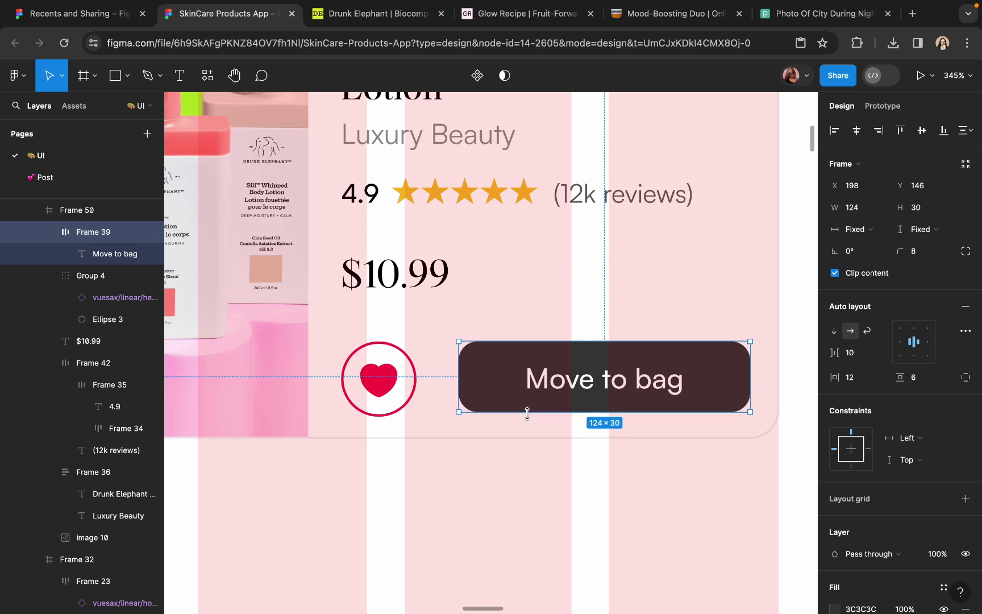
{"action": "left_click", "coordinate": [512, 531]}
{"action": "scroll", "coordinate": [512, 531], "scroll_direction": "down", "scroll_amount": 5}
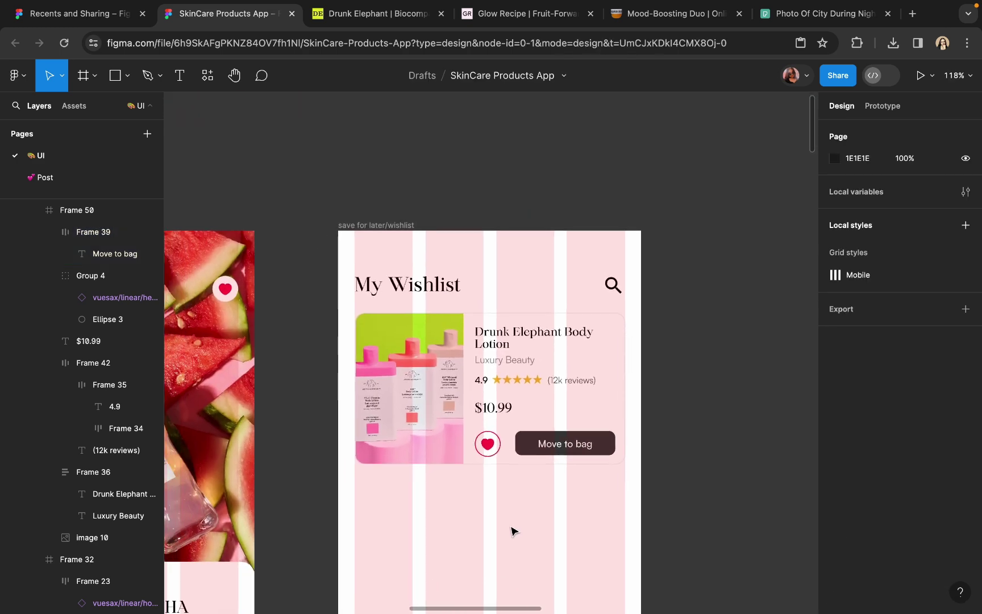
Step: Combine the heart icon and Move to bag button in a horizontal auto layout, aligned left and vertically centered
{"action": "scroll", "coordinate": [524, 487], "scroll_direction": "up", "scroll_amount": 5}
{"action": "left_click", "coordinate": [454, 415]}
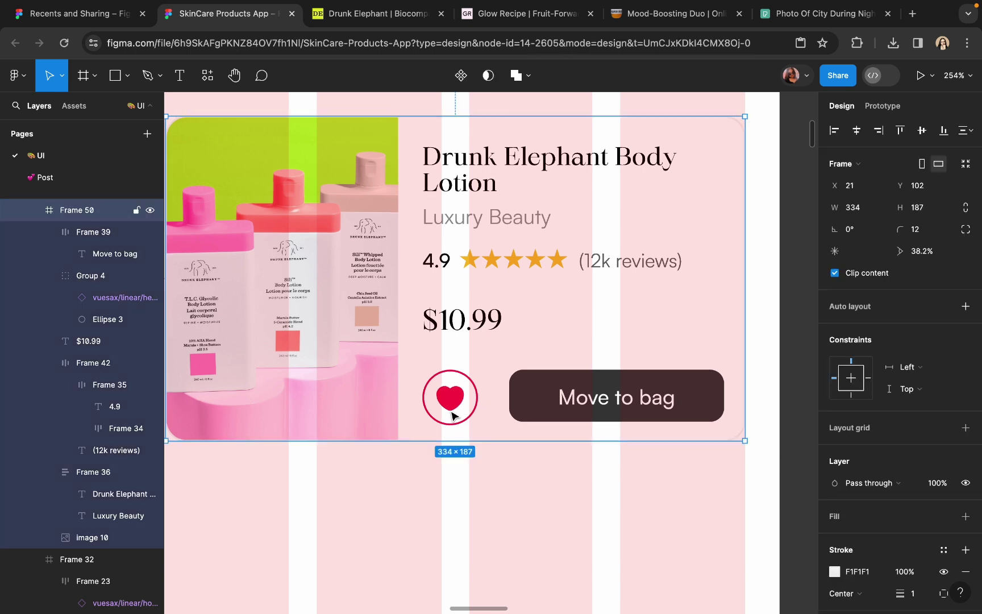
{"action": "double_click", "coordinate": [453, 415]}
{"action": "left_click", "coordinate": [585, 405], "text": "shift"}
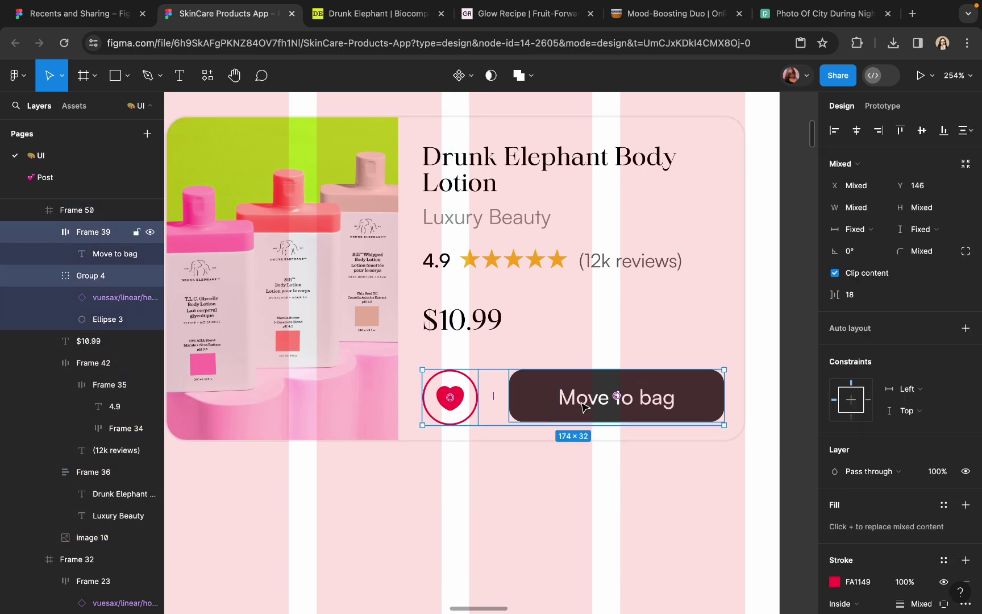
{"action": "key", "text": "shift+a"}
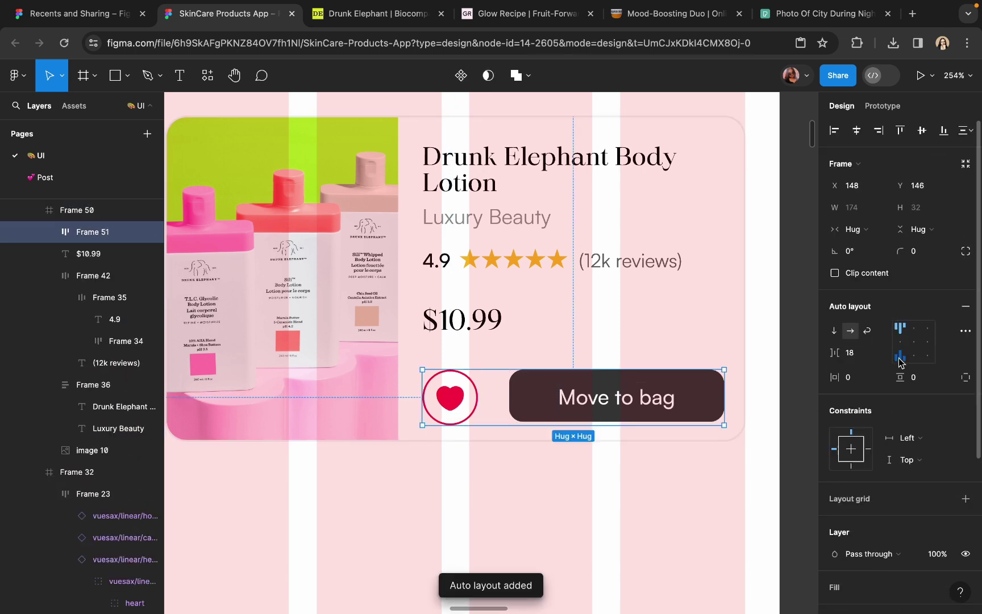
{"action": "left_click", "coordinate": [900, 342]}
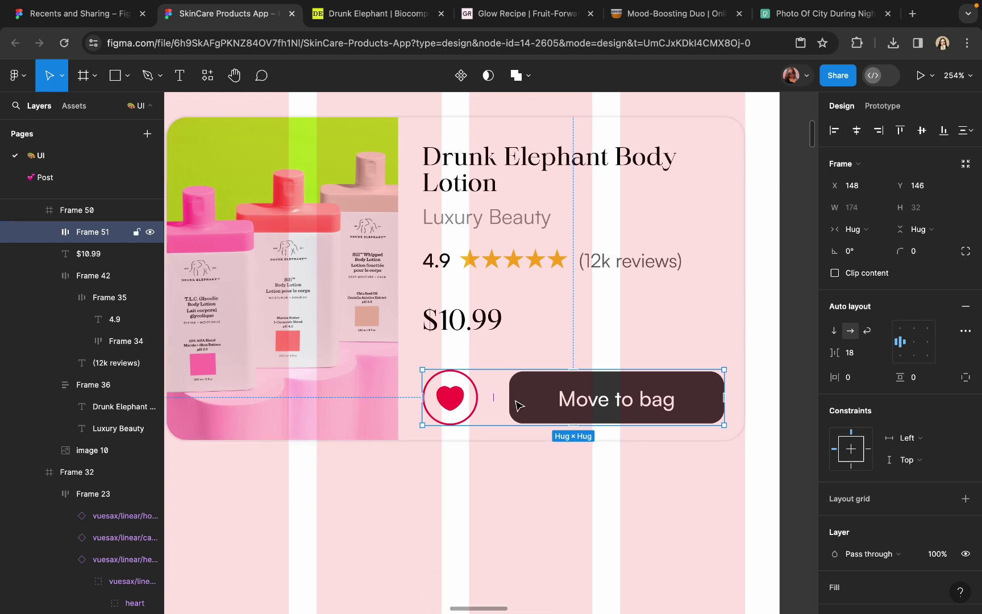
Step: Nudge the heart and Move to bag row up to Y 144 in the card
{"action": "key", "text": "Up"}
{"action": "key", "text": "Up"}
{"action": "key", "text": "Up"}
{"action": "key", "text": "Down"}
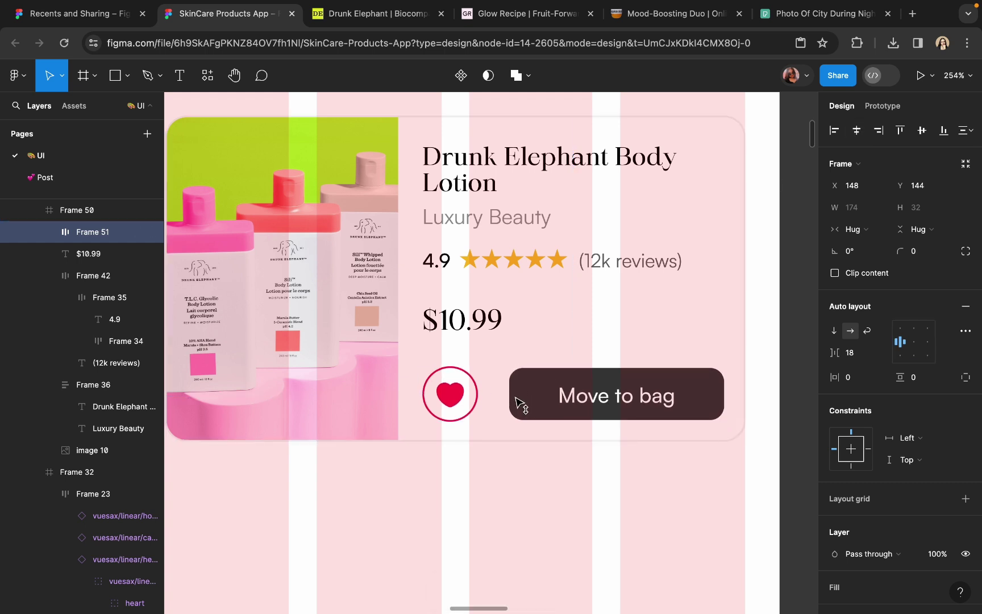
Step: Set the card price's font size to 18
{"action": "left_click", "coordinate": [482, 324]}
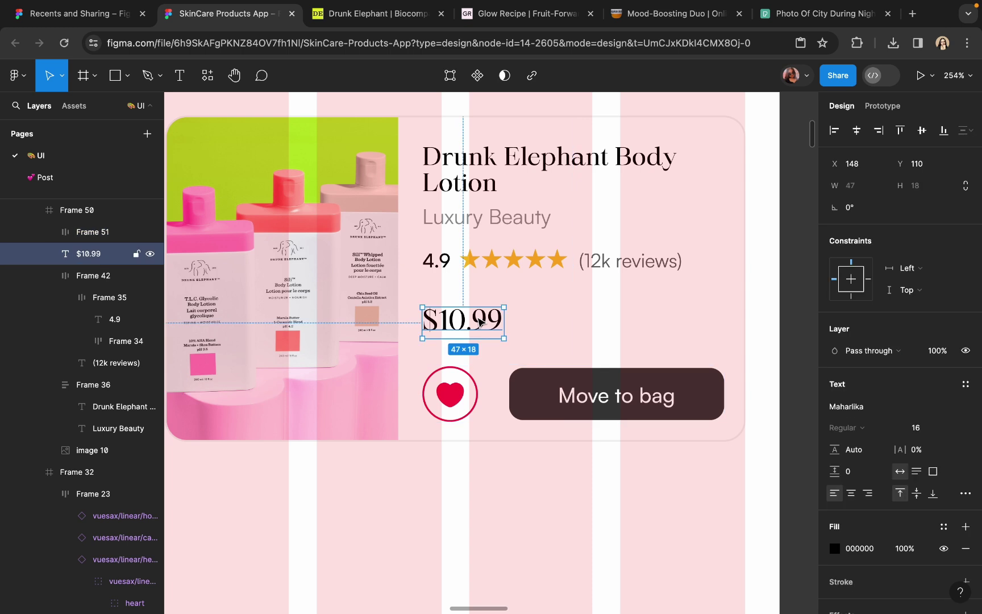
{"action": "left_click", "coordinate": [921, 431]}
{"action": "key", "text": "Return"}
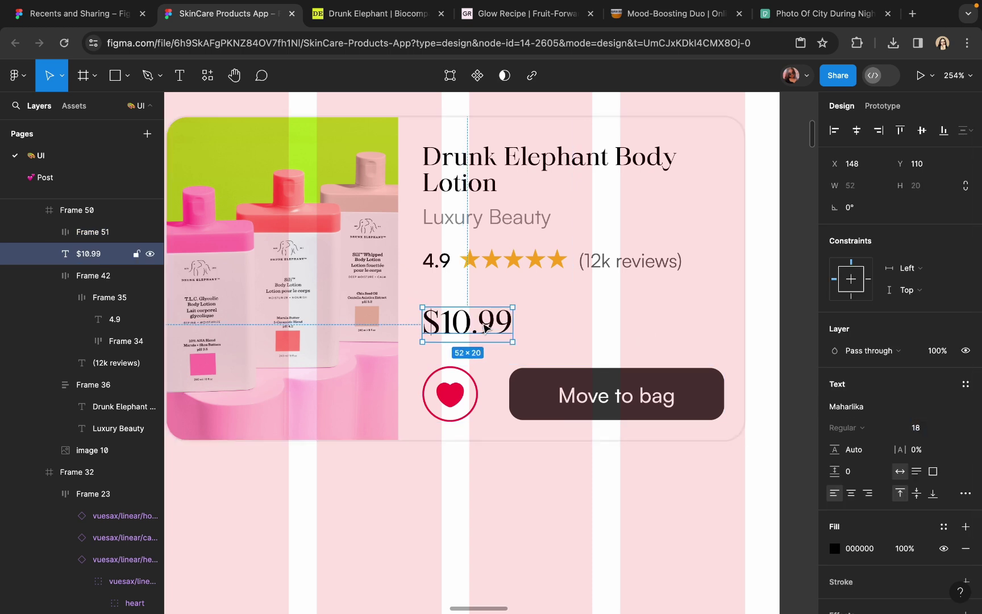
{"action": "left_click", "coordinate": [520, 508]}
{"action": "scroll", "coordinate": [522, 507], "scroll_direction": "down", "scroll_amount": 3}
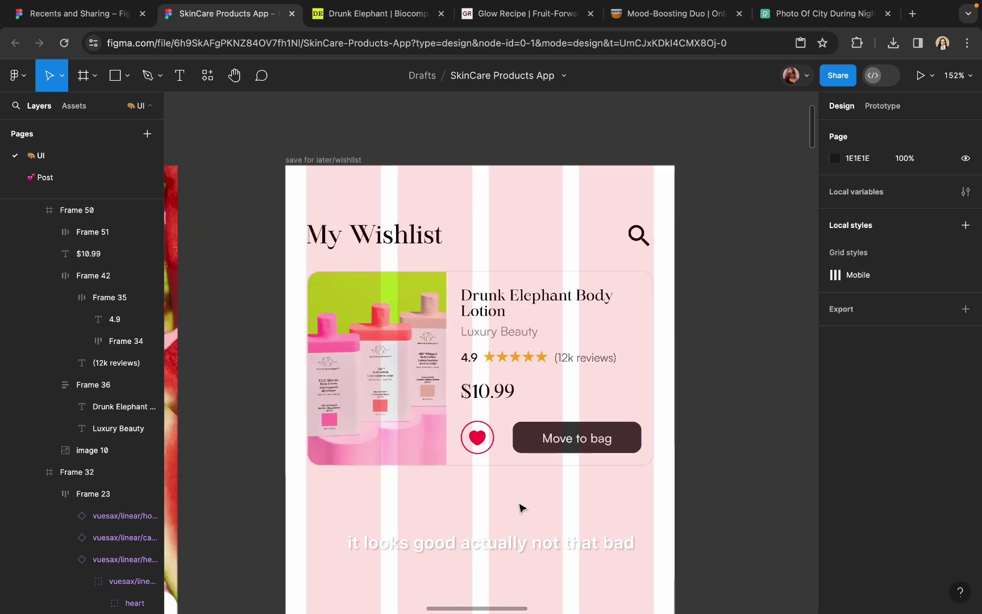
Step: Set the Move to bag button's height to 32 so it matches the heart icon's circle
{"action": "scroll", "coordinate": [555, 449], "scroll_direction": "up", "scroll_amount": 5}
{"action": "left_click", "coordinate": [555, 388]}
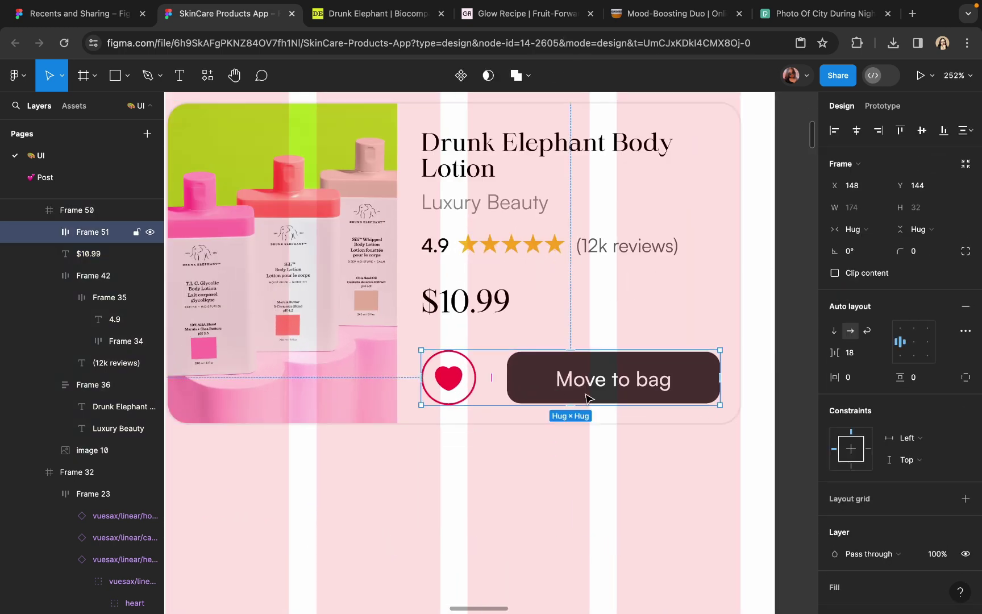
{"action": "left_click", "coordinate": [640, 384]}
{"action": "scroll", "coordinate": [522, 377], "scroll_direction": "up", "scroll_amount": 6}
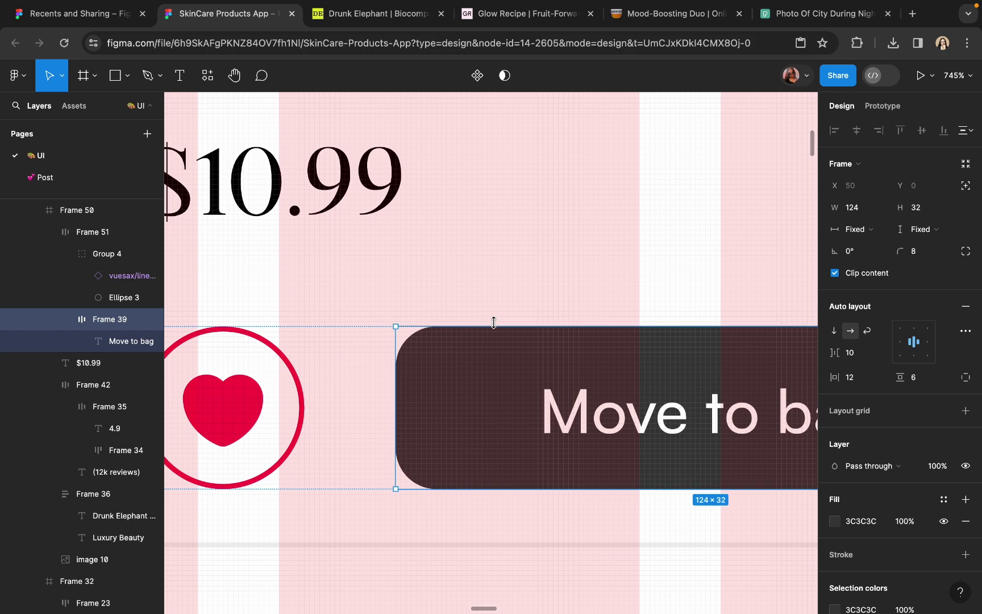
{"action": "scroll", "coordinate": [494, 330], "scroll_direction": "down", "scroll_amount": 5}
{"action": "left_click", "coordinate": [543, 496]}
{"action": "scroll", "coordinate": [543, 496], "scroll_direction": "down", "scroll_amount": 6}
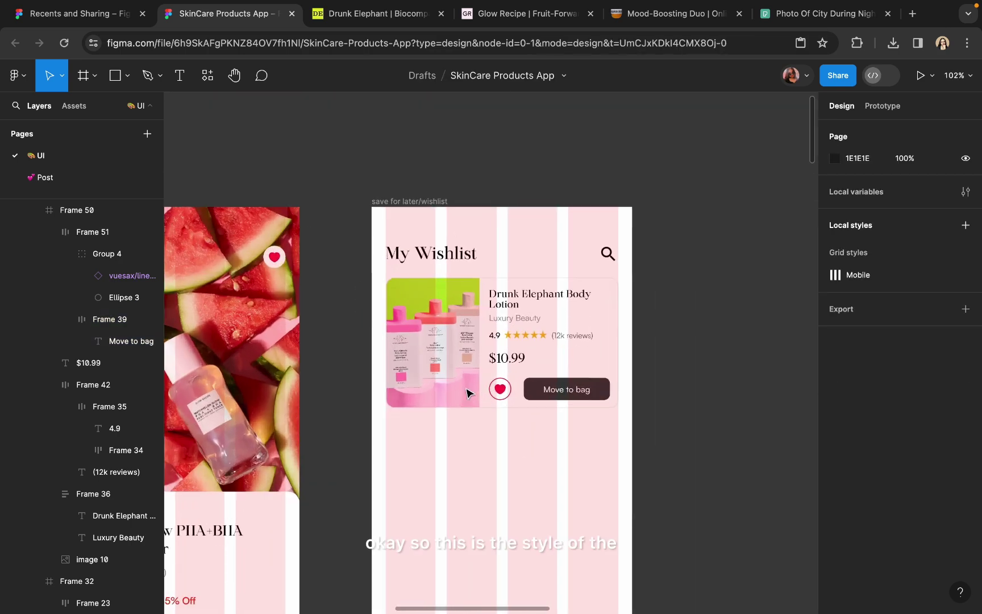
Step: Preview the wishlist screen with its layout grid hidden, and show the grid again
{"action": "left_click", "coordinate": [418, 202]}
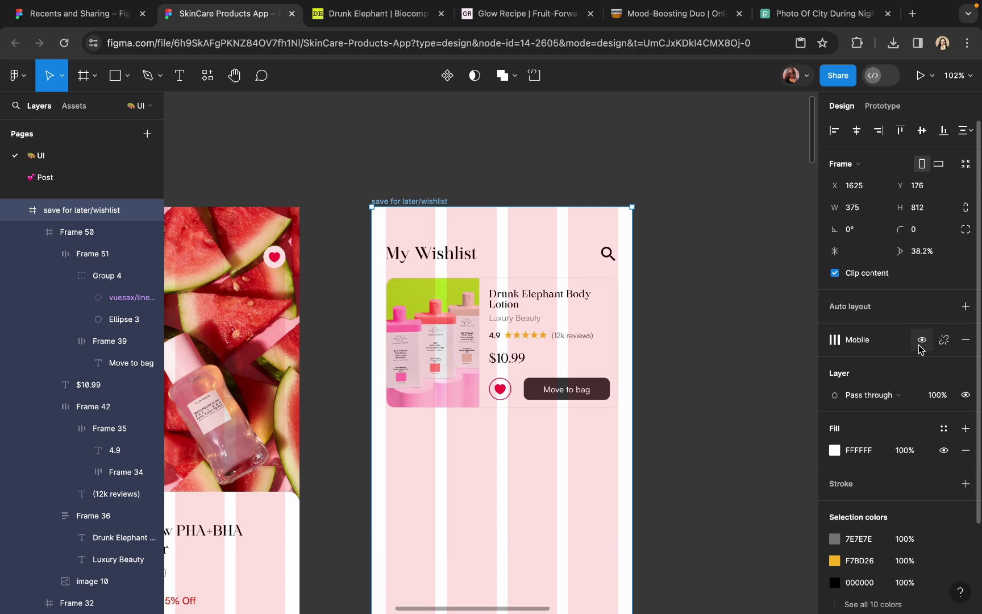
{"action": "left_click", "coordinate": [922, 340]}
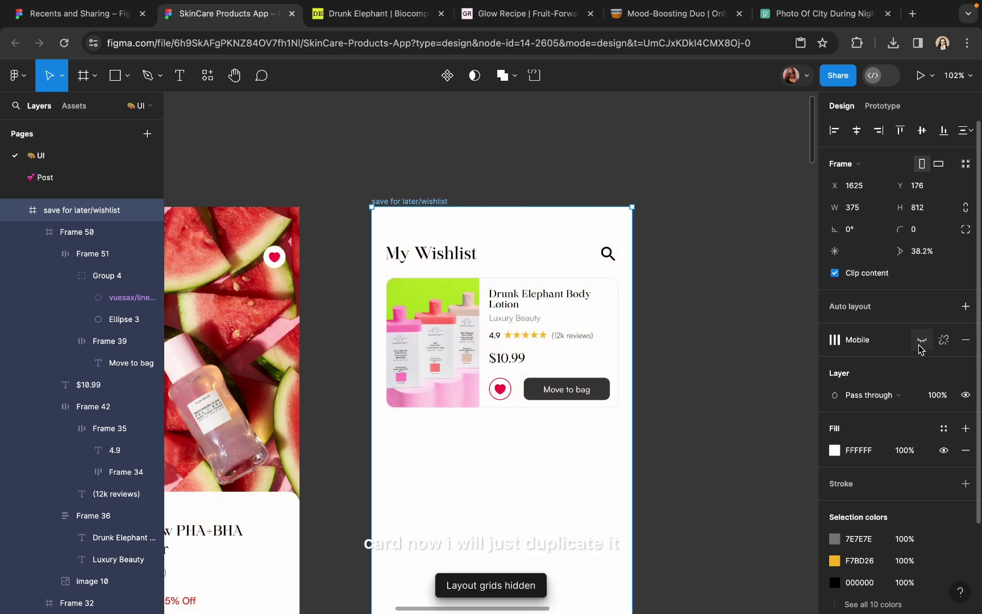
{"action": "left_click", "coordinate": [922, 340]}
{"action": "scroll", "coordinate": [364, 362], "scroll_direction": "down", "scroll_amount": 5}
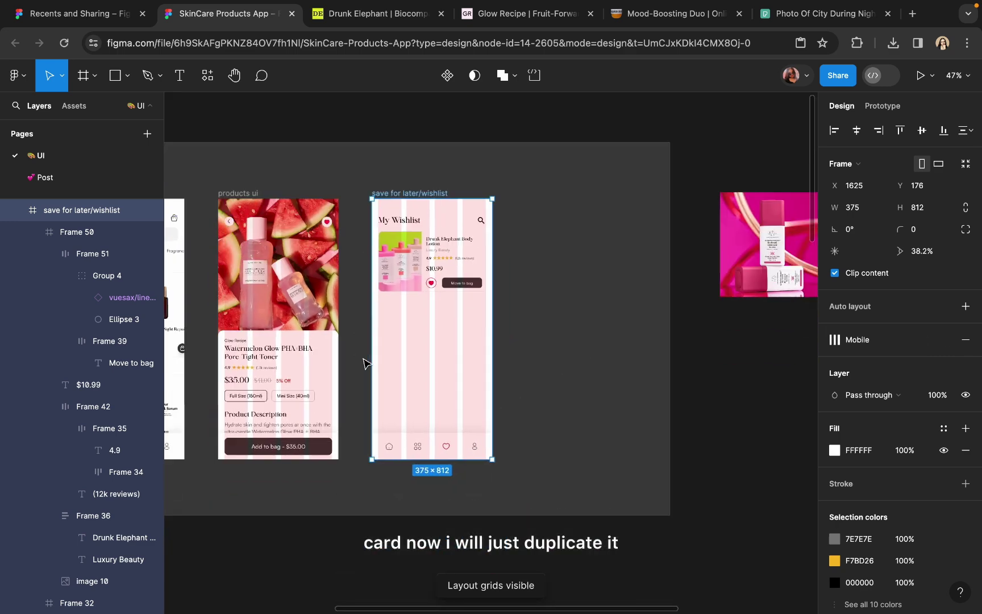
{"action": "scroll", "coordinate": [399, 259], "scroll_direction": "down", "scroll_amount": 1}
Step: Duplicate the product card directly below the original at X 21, Y 307
{"action": "scroll", "coordinate": [400, 258], "scroll_direction": "up", "scroll_amount": 5}
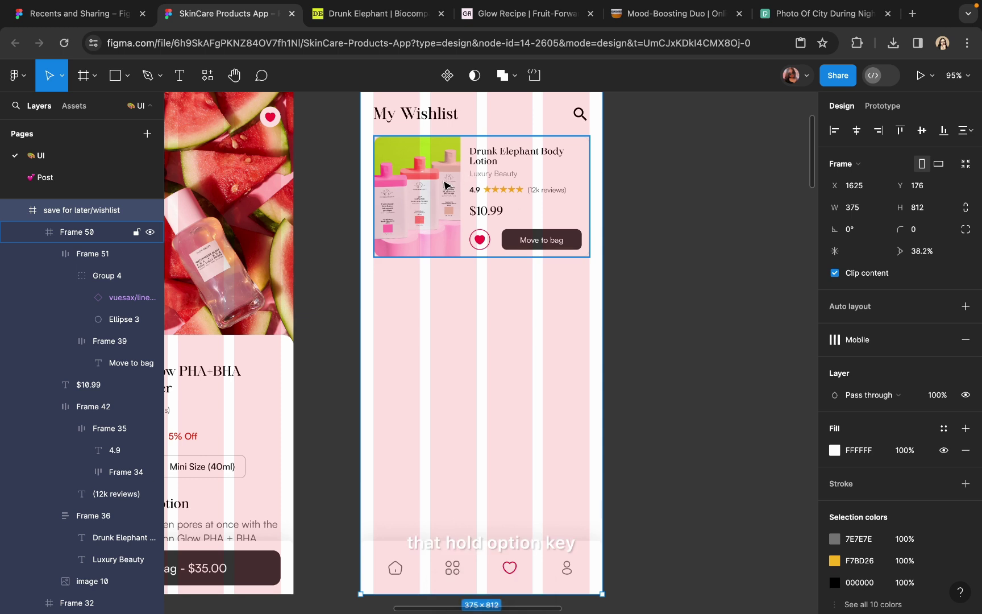
{"action": "key", "text": "alt"}
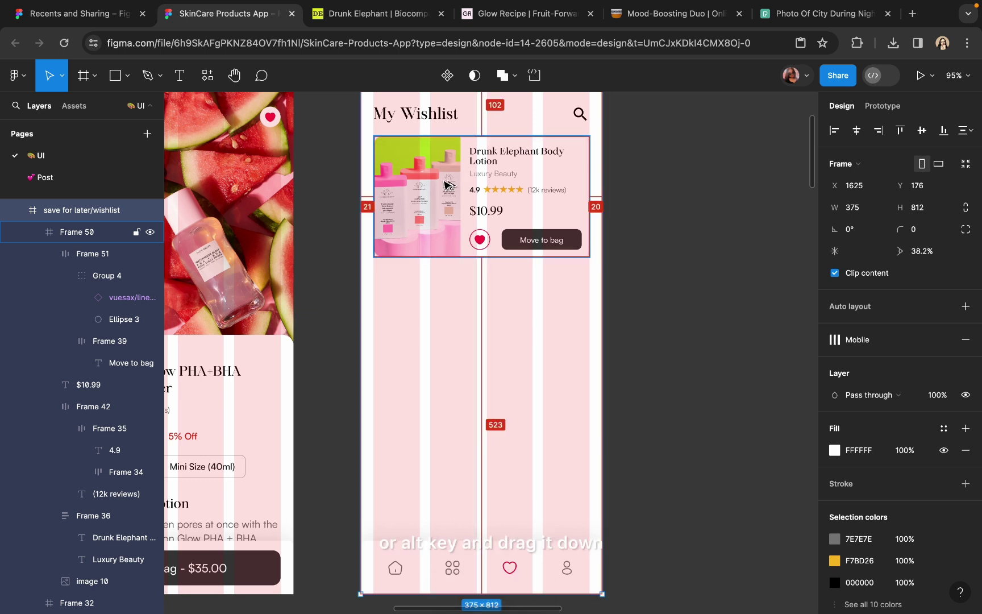
{"action": "left_click_drag", "start_coordinate": [449, 185], "coordinate": [438, 340]}
{"action": "key", "text": "super+z"}
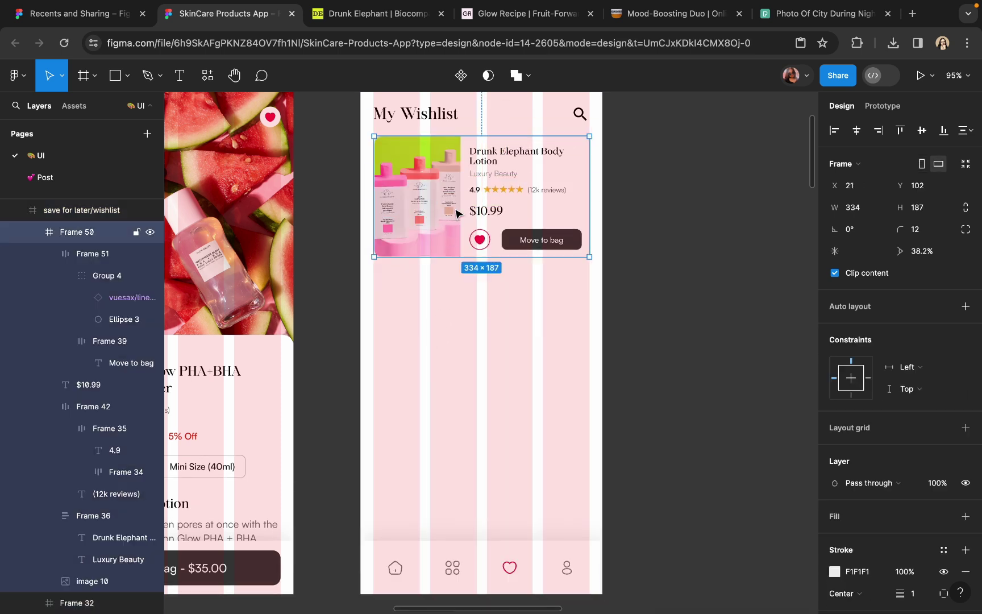
{"action": "left_click_drag", "start_coordinate": [458, 213], "coordinate": [442, 348]}
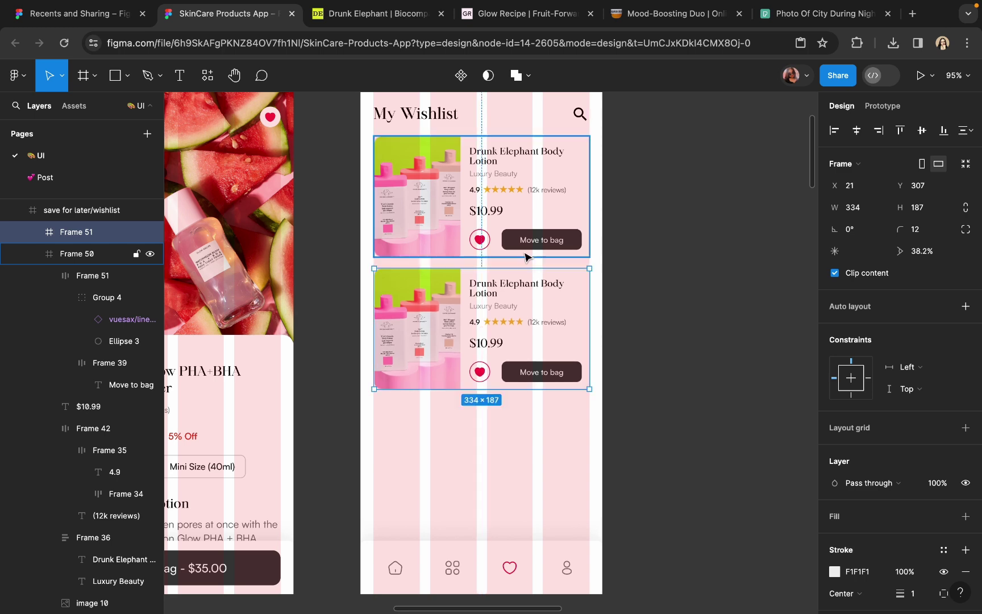
Step: Replace the second product card's photo with a copy of the pink guava serum picture placed beside the screens
{"action": "left_click", "coordinate": [742, 293]}
{"action": "scroll", "coordinate": [741, 293], "scroll_direction": "down", "scroll_amount": 6}
{"action": "scroll", "coordinate": [739, 295], "scroll_direction": "right", "scroll_amount": 3}
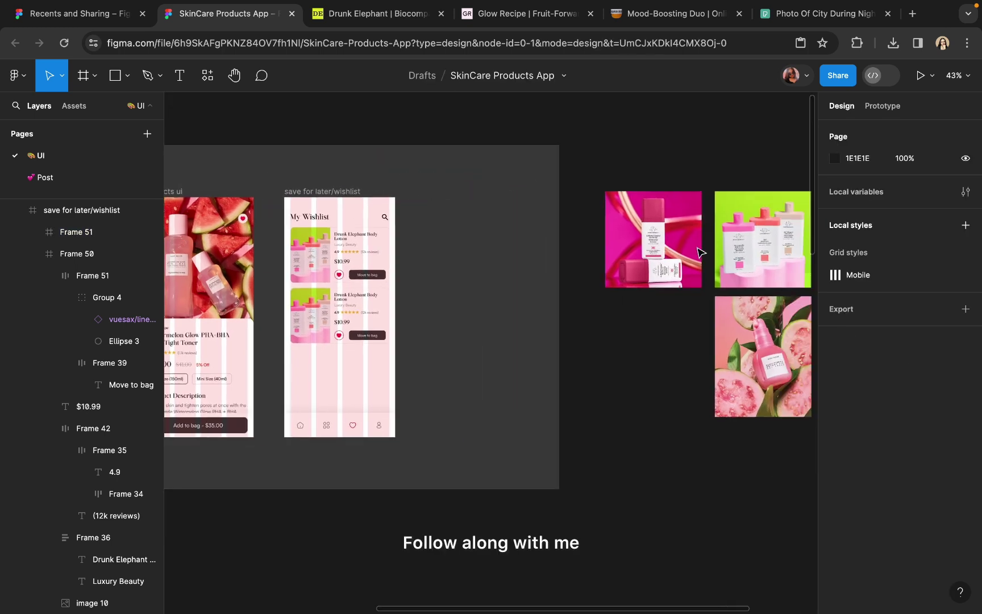
{"action": "left_click", "coordinate": [742, 333]}
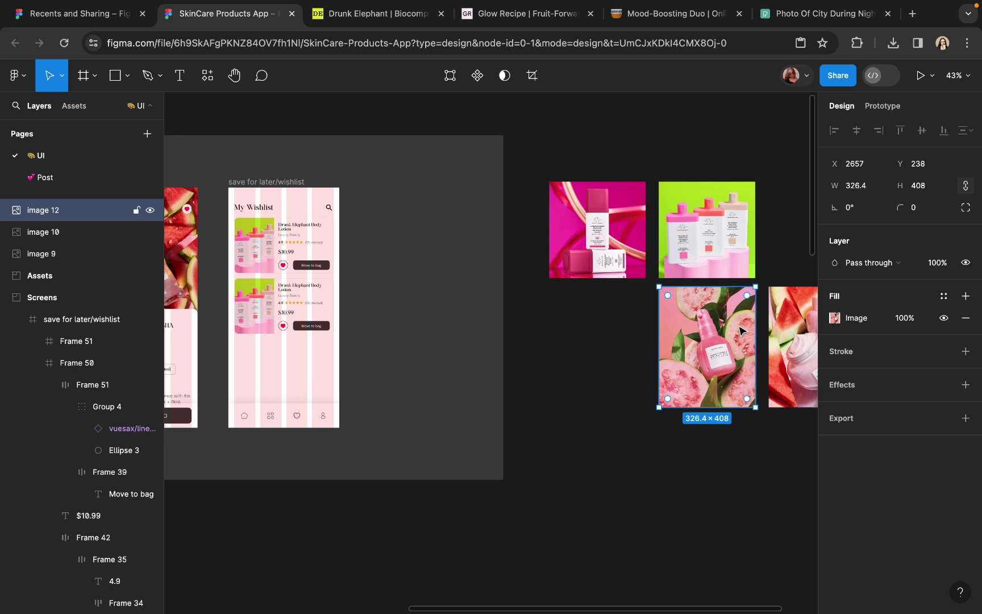
{"action": "scroll", "coordinate": [682, 324], "scroll_direction": "left", "scroll_amount": 2}
{"action": "scroll", "coordinate": [449, 325], "scroll_direction": "up", "scroll_amount": 5}
{"action": "left_click", "coordinate": [291, 329]}
{"action": "left_click", "coordinate": [328, 325]}
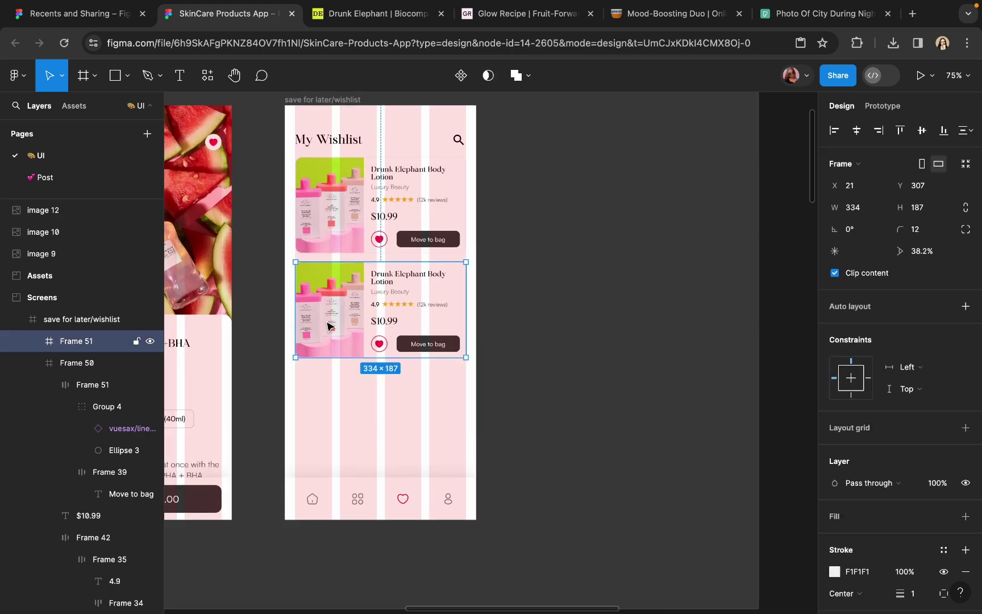
{"action": "left_click", "coordinate": [328, 326]}
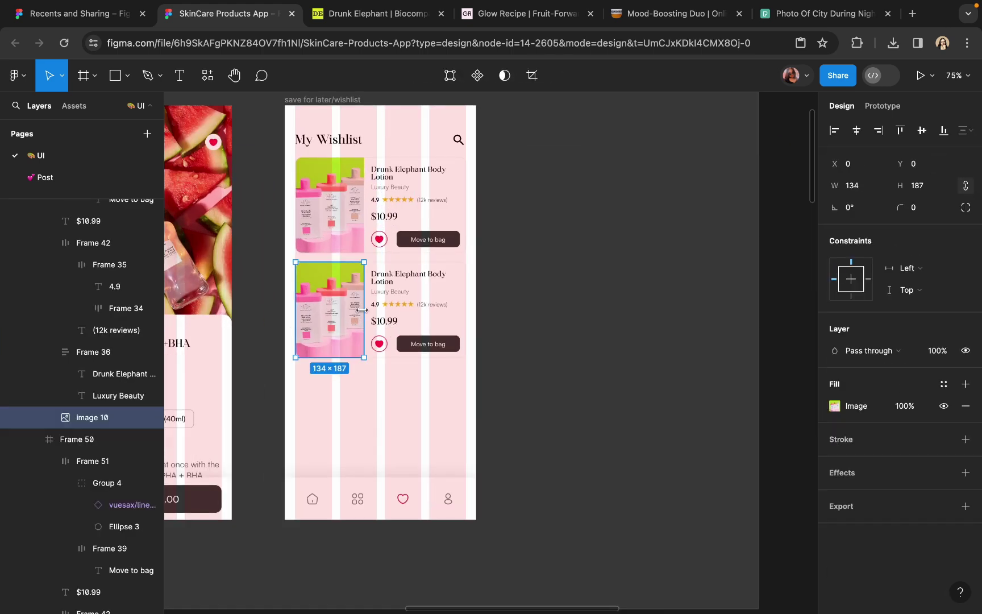
{"action": "key", "text": "alt"}
{"action": "key", "text": "ctrl+v"}
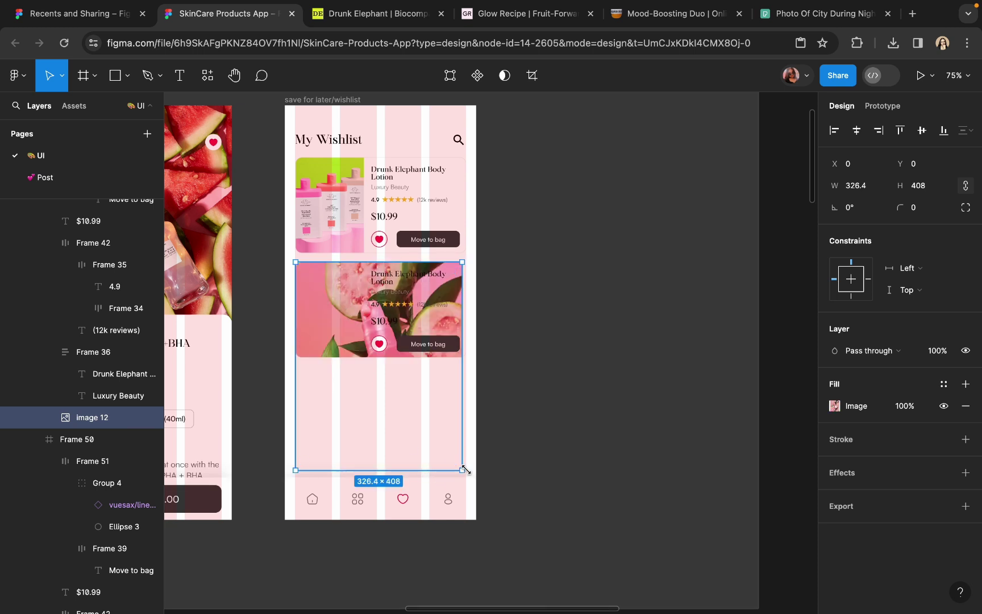
Step: Scale the pasted guava serum picture down proportionally to 133 × 166.25 within the second card
{"action": "key", "text": "k"}
{"action": "left_click_drag", "start_coordinate": [464, 471], "coordinate": [344, 348]}
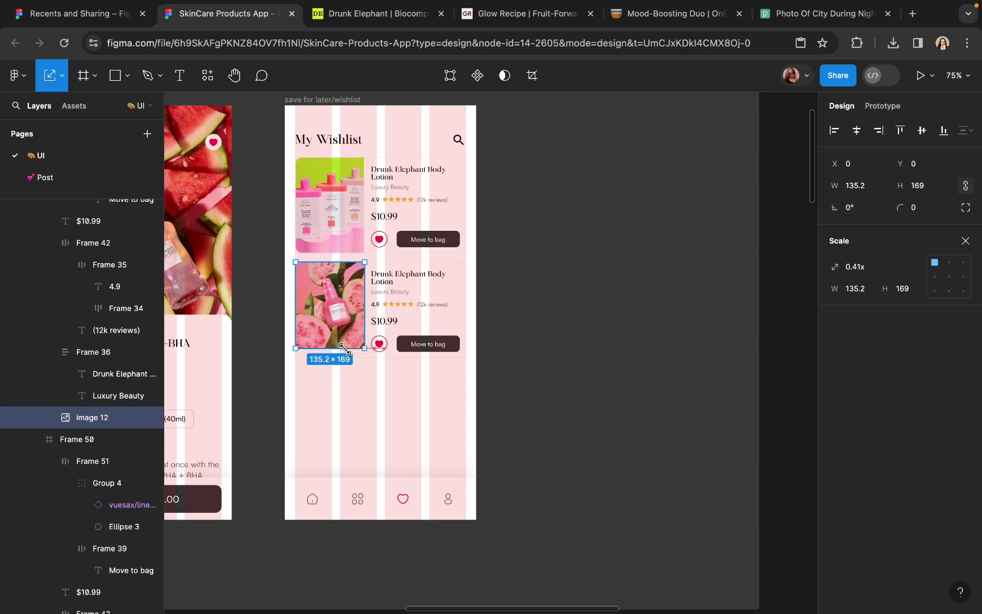
{"action": "scroll", "coordinate": [344, 348], "scroll_direction": "up", "scroll_amount": 5}
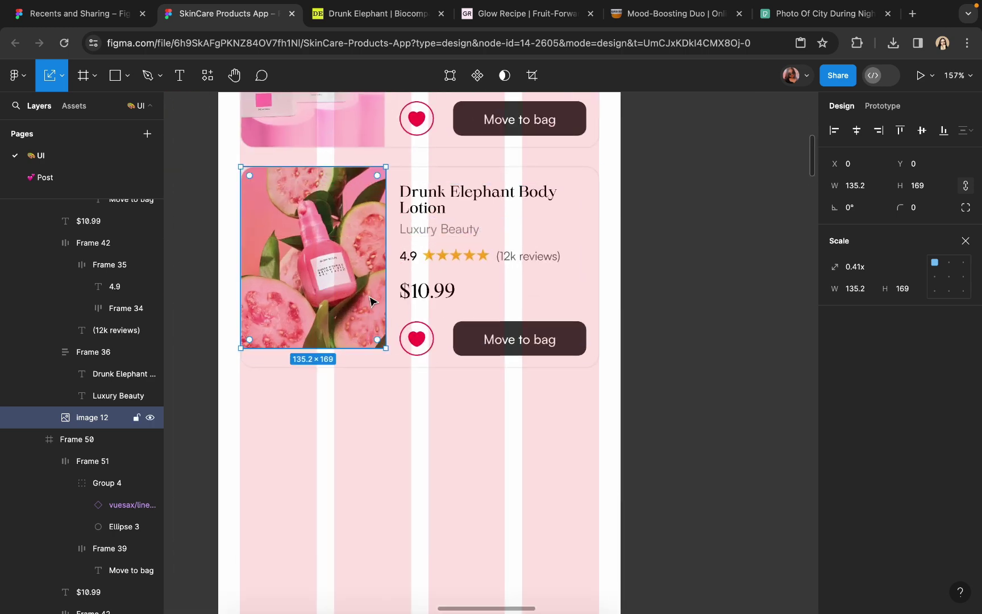
{"action": "scroll", "coordinate": [371, 297], "scroll_direction": "up", "scroll_amount": 4}
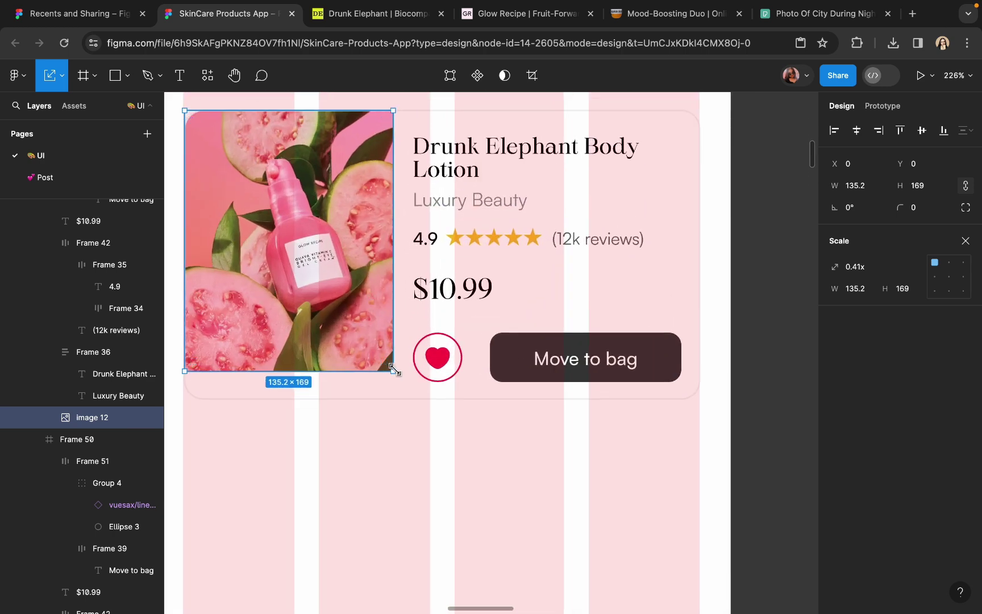
{"action": "left_click_drag", "start_coordinate": [394, 370], "coordinate": [390, 367]}
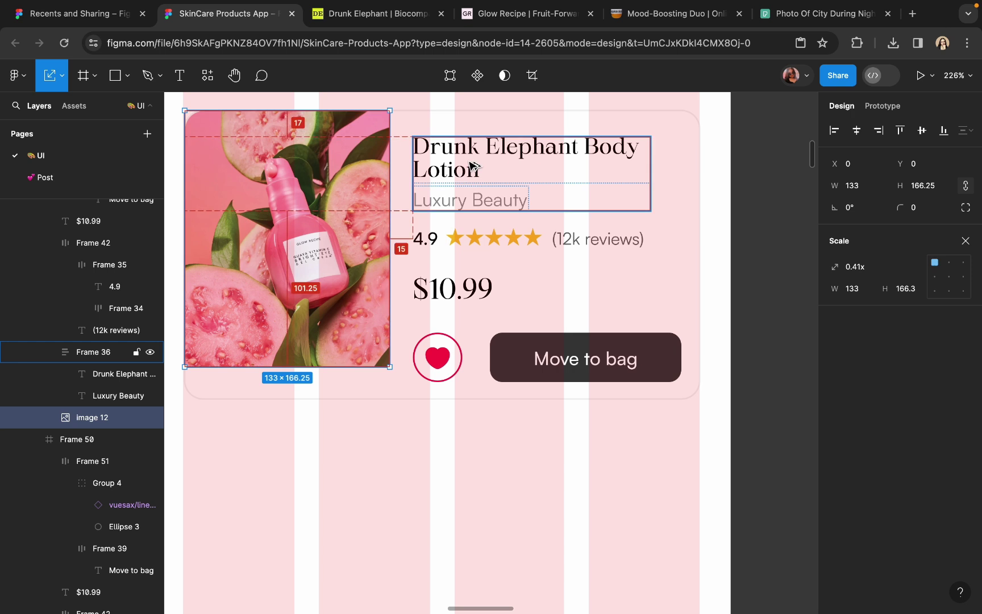
Step: Stretch the guava serum picture to 134 × 187 so it fills the image area of the second card
{"action": "key", "text": "v"}
{"action": "left_click", "coordinate": [337, 381]}
{"action": "left_click", "coordinate": [335, 363]}
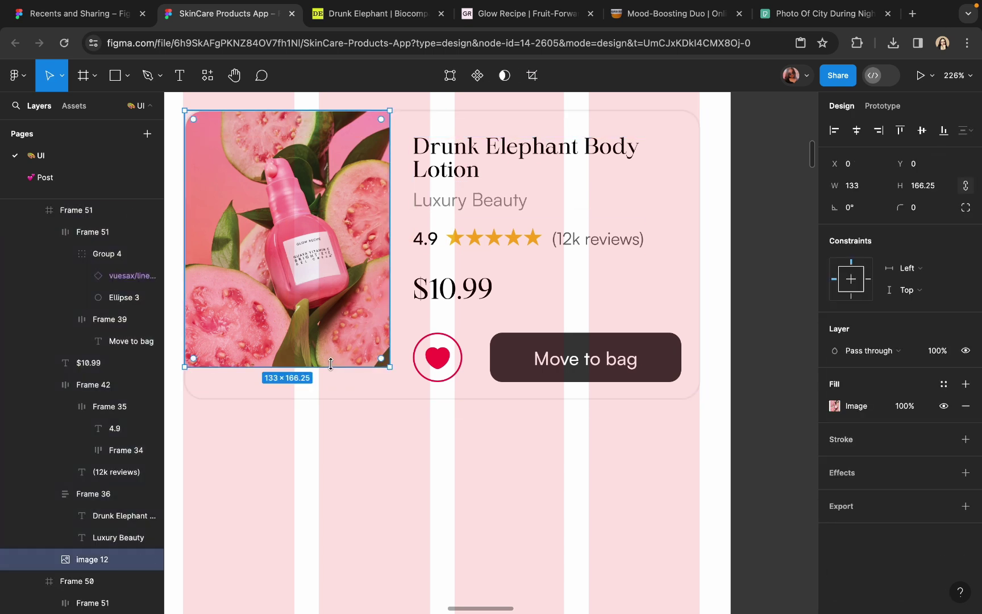
{"action": "left_click_drag", "start_coordinate": [331, 364], "coordinate": [334, 403]}
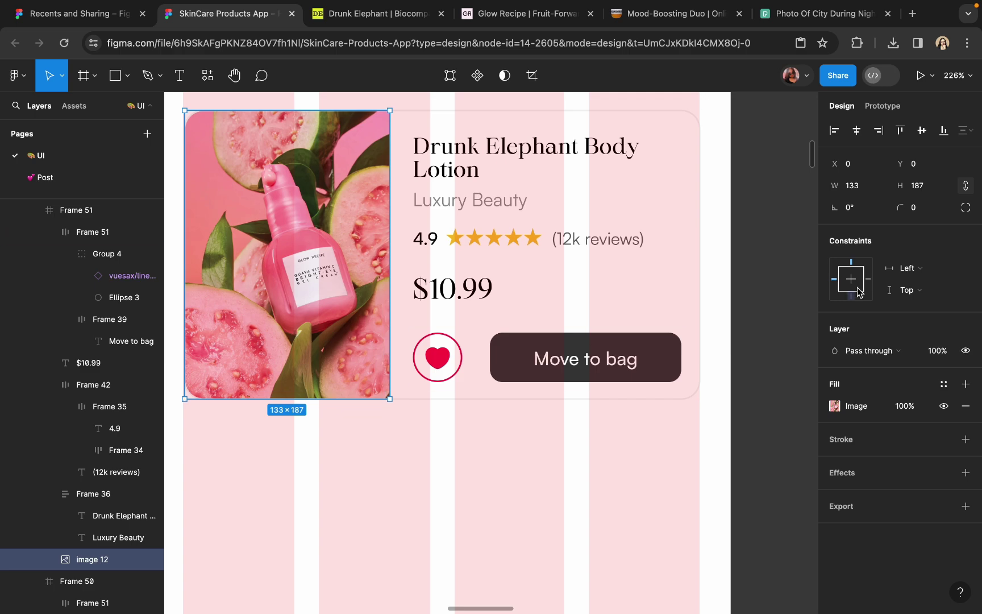
{"action": "scroll", "coordinate": [382, 187], "scroll_direction": "up", "scroll_amount": 10}
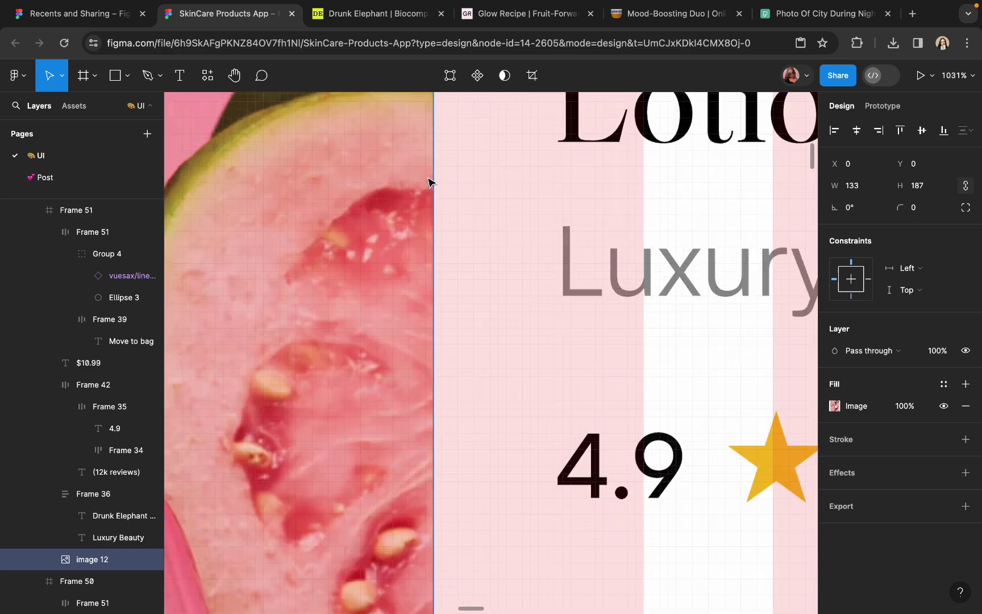
{"action": "left_click_drag", "start_coordinate": [435, 178], "coordinate": [444, 179]}
{"action": "scroll", "coordinate": [443, 178], "scroll_direction": "down", "scroll_amount": 10}
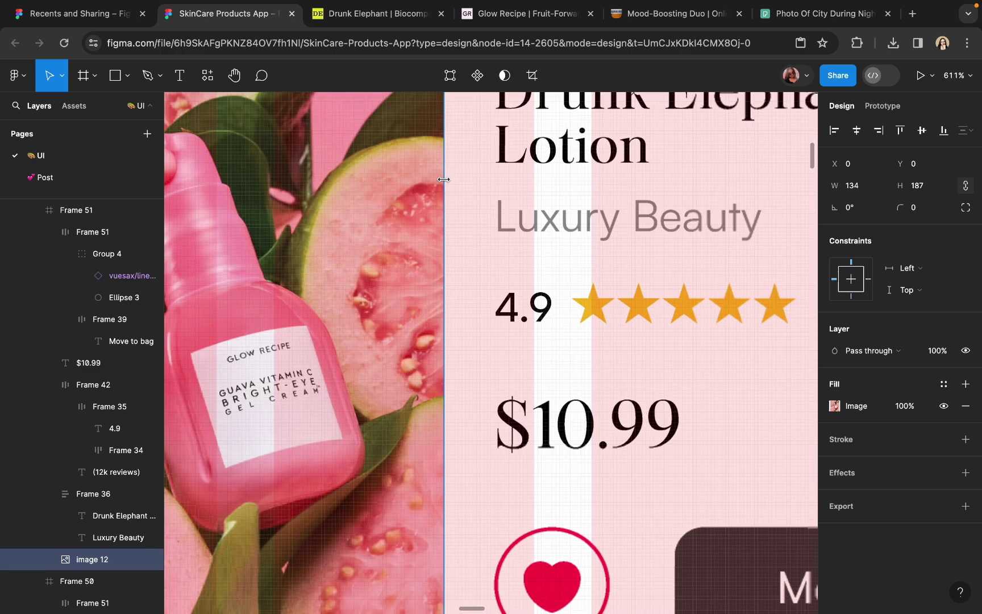
{"action": "left_click", "coordinate": [454, 410]}
{"action": "scroll", "coordinate": [453, 410], "scroll_direction": "down", "scroll_amount": 5}
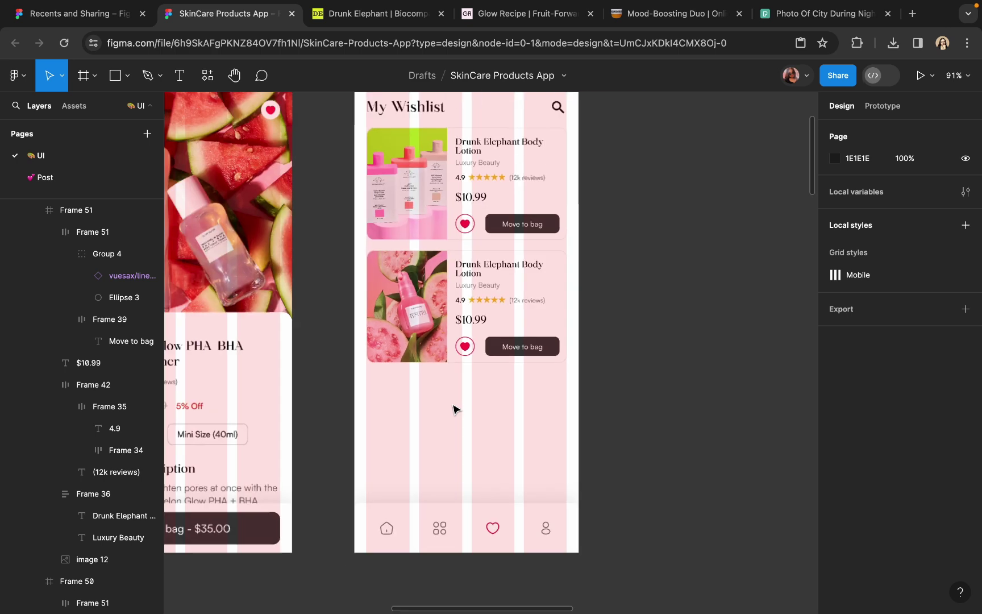
Step: Retitle the second card's product as "Glow Recipe Guava Vitamin-C Gel Cream"
{"action": "scroll", "coordinate": [465, 336], "scroll_direction": "up", "scroll_amount": 3}
{"action": "left_click", "coordinate": [465, 335]}
{"action": "scroll", "coordinate": [465, 336], "scroll_direction": "up", "scroll_amount": 6}
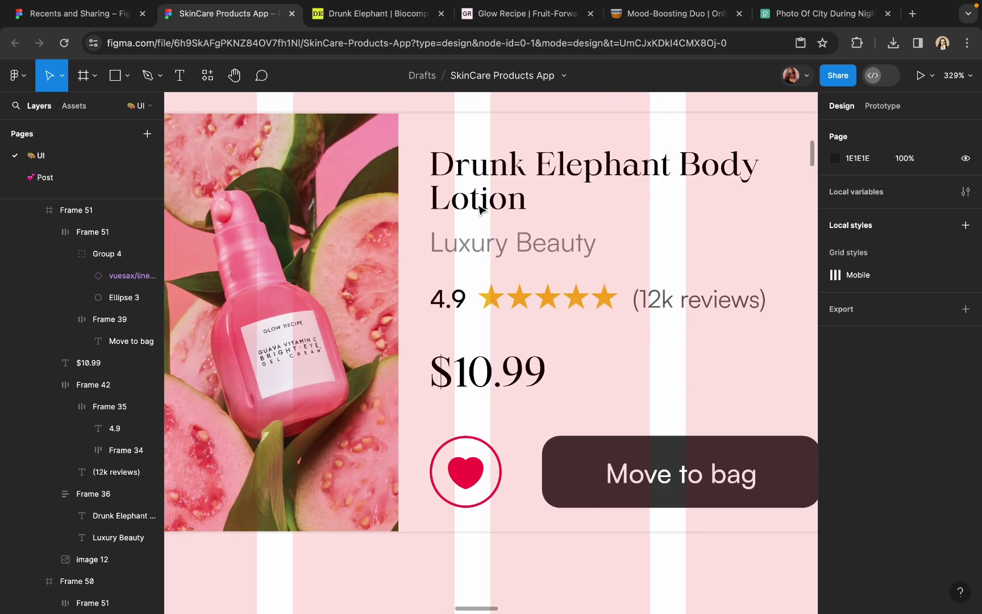
{"action": "left_click", "coordinate": [494, 188]}
{"action": "double_click", "coordinate": [493, 185]}
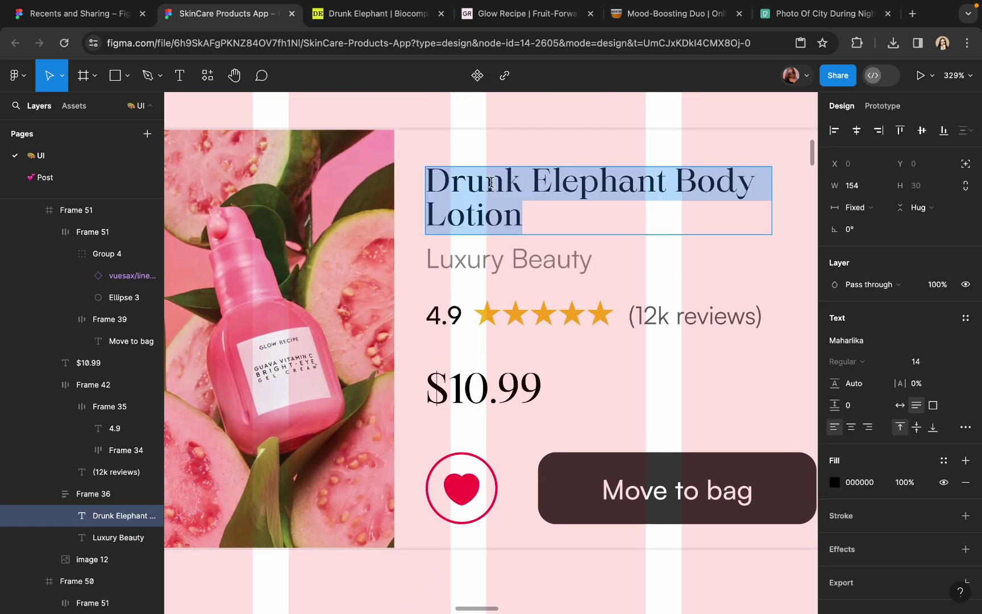
{"action": "type", "text": "Glow RE"}
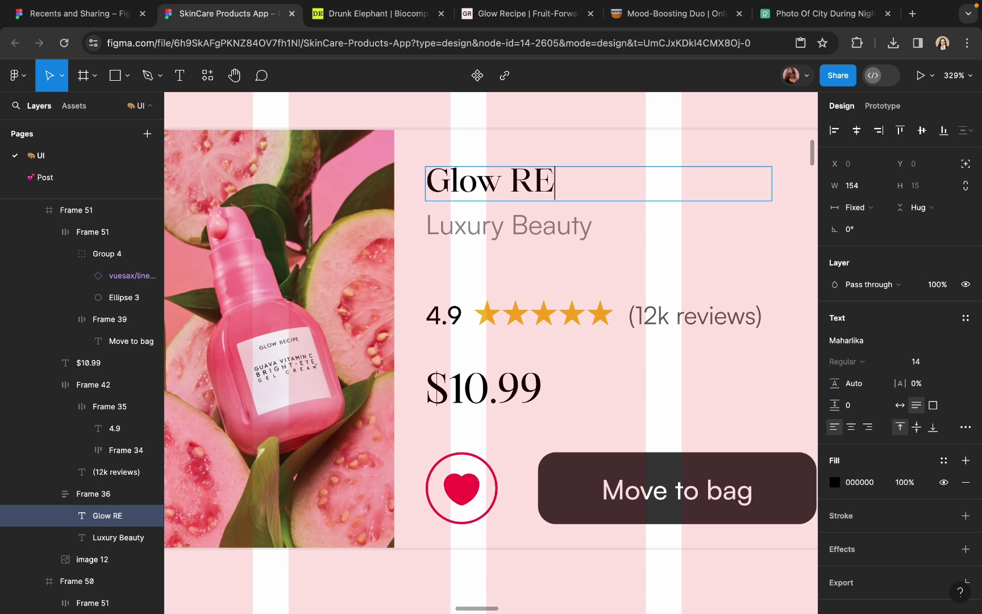
{"action": "key", "text": "BackSpace"}
{"action": "type", "text": "ecipe"}
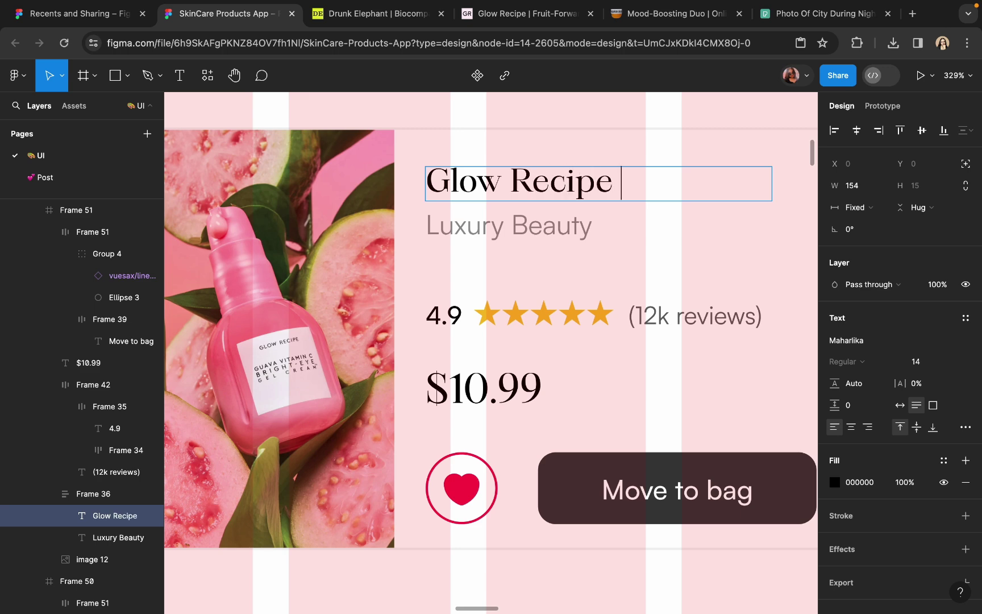
{"action": "type", "text": " Guava Vi"}
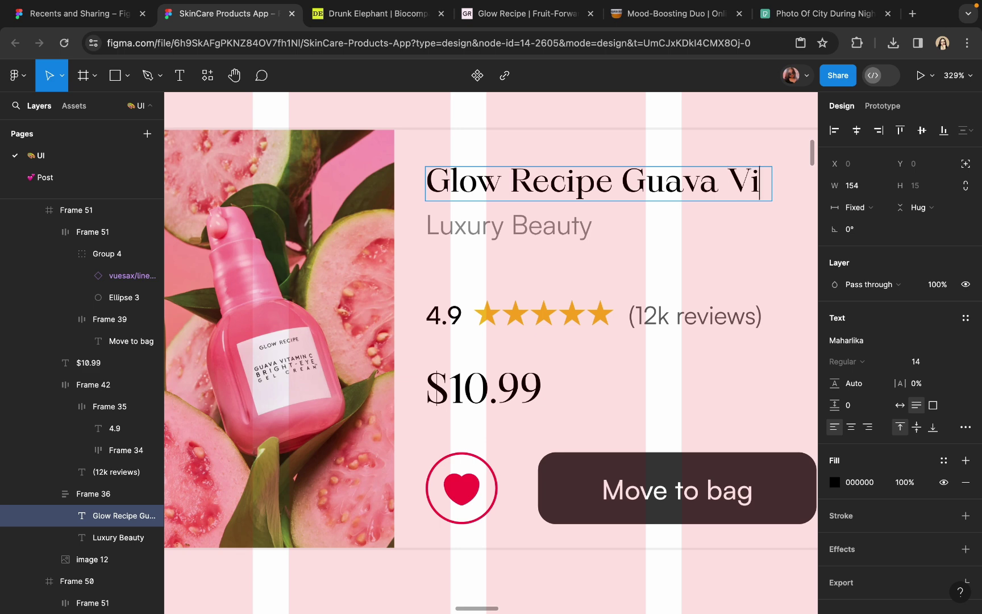
{"action": "type", "text": "tamin "}
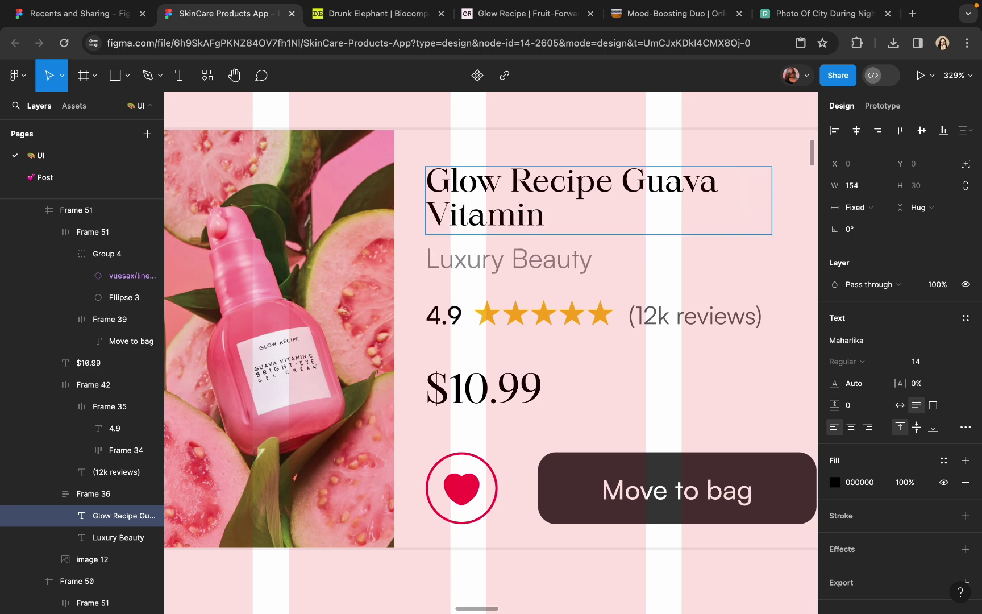
{"action": "type", "text": "C Ge"}
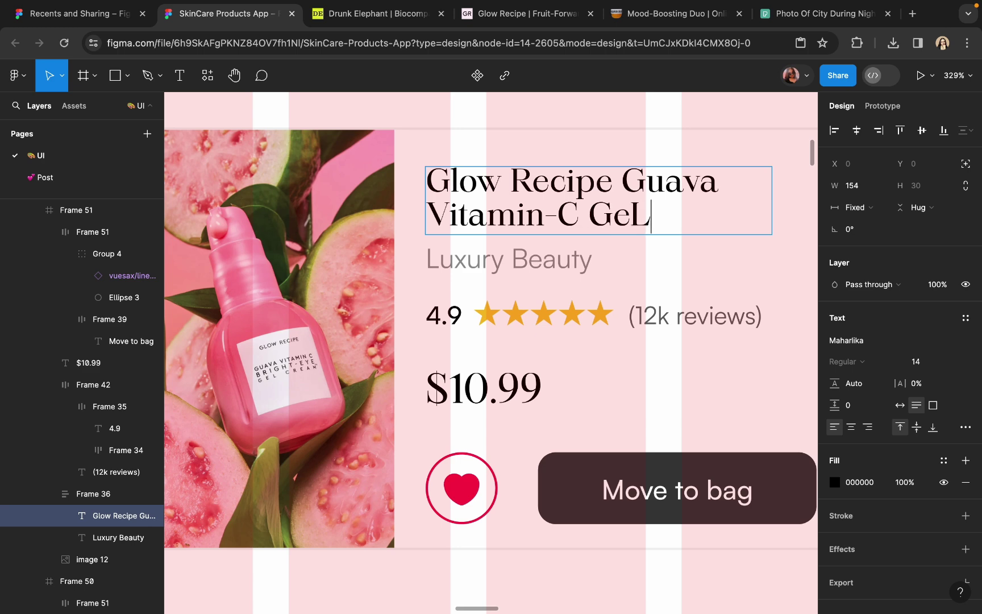
{"action": "type", "text": "l Cream"}
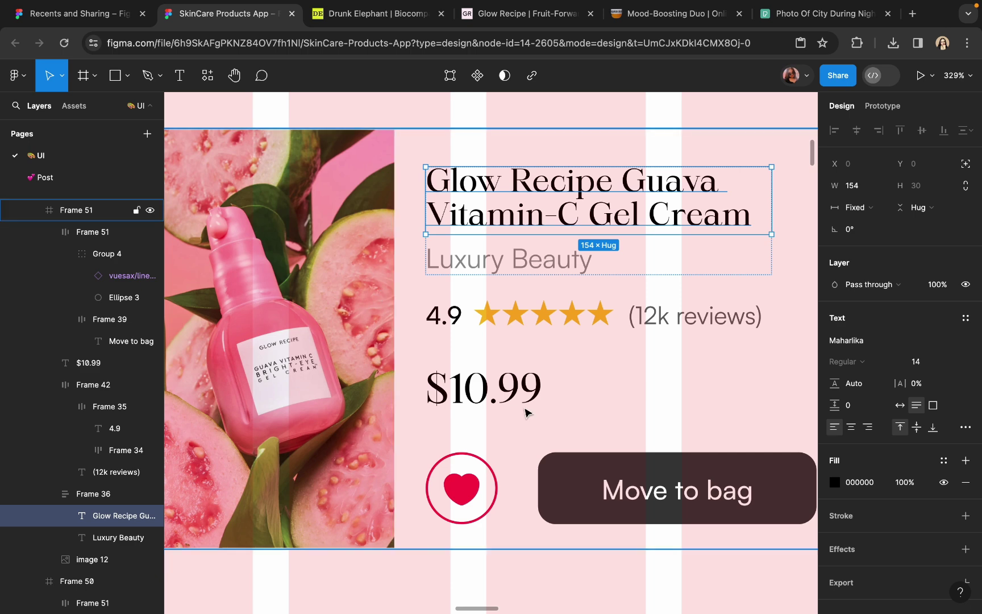
Step: Change the second card's price to $35.99
{"action": "double_click", "coordinate": [484, 387]}
{"action": "left_click", "coordinate": [484, 386]}
{"action": "key", "text": "BackSpace"}
{"action": "key", "text": "BackSpace"}
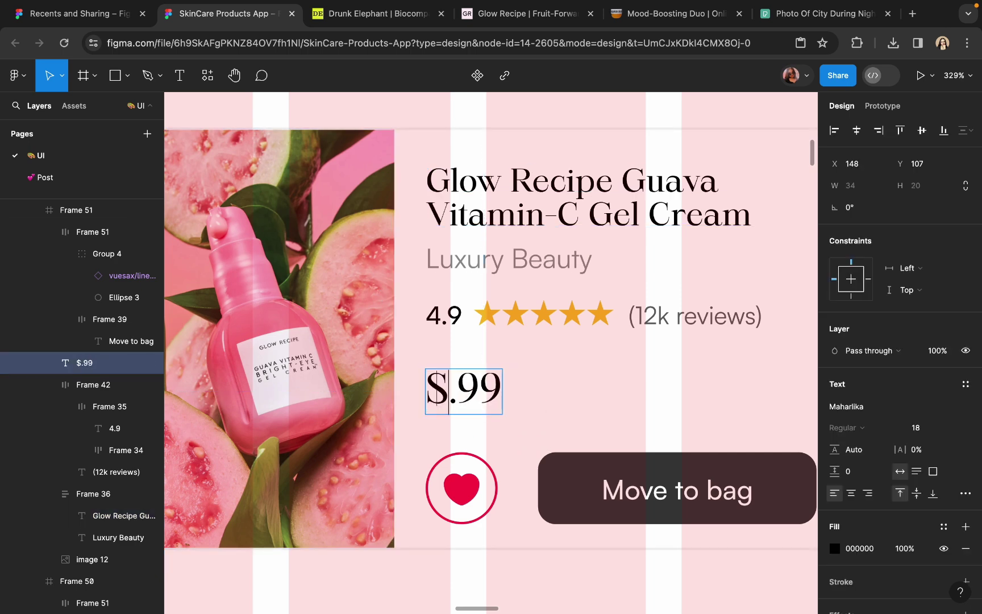
{"action": "type", "text": "35"}
Step: Change the price on the Drunk Elephant Body Lotion card to $40.99
{"action": "scroll", "coordinate": [467, 396], "scroll_direction": "up", "scroll_amount": 10}
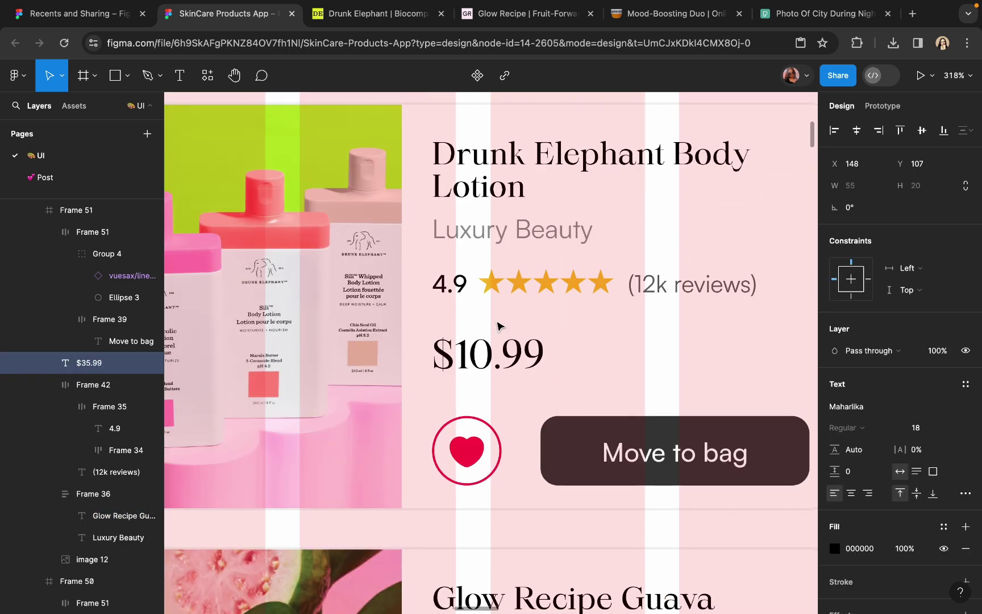
{"action": "double_click", "coordinate": [489, 356]}
{"action": "left_click", "coordinate": [486, 357]}
{"action": "key", "text": "BackSpace"}
{"action": "key", "text": "BackSpace"}
{"action": "type", "text": "40"}
{"action": "scroll", "coordinate": [506, 371], "scroll_direction": "down", "scroll_amount": 5}
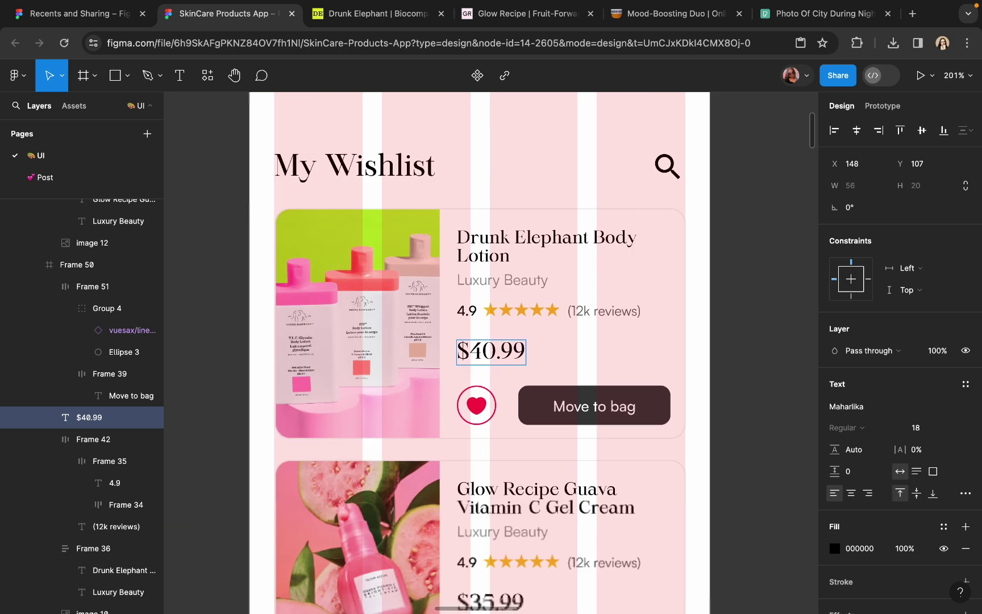
Step: Set the rating number on the Glow Recipe Guava card to 5.0
{"action": "scroll", "coordinate": [506, 372], "scroll_direction": "down", "scroll_amount": 5}
{"action": "scroll", "coordinate": [512, 216], "scroll_direction": "up", "scroll_amount": 3}
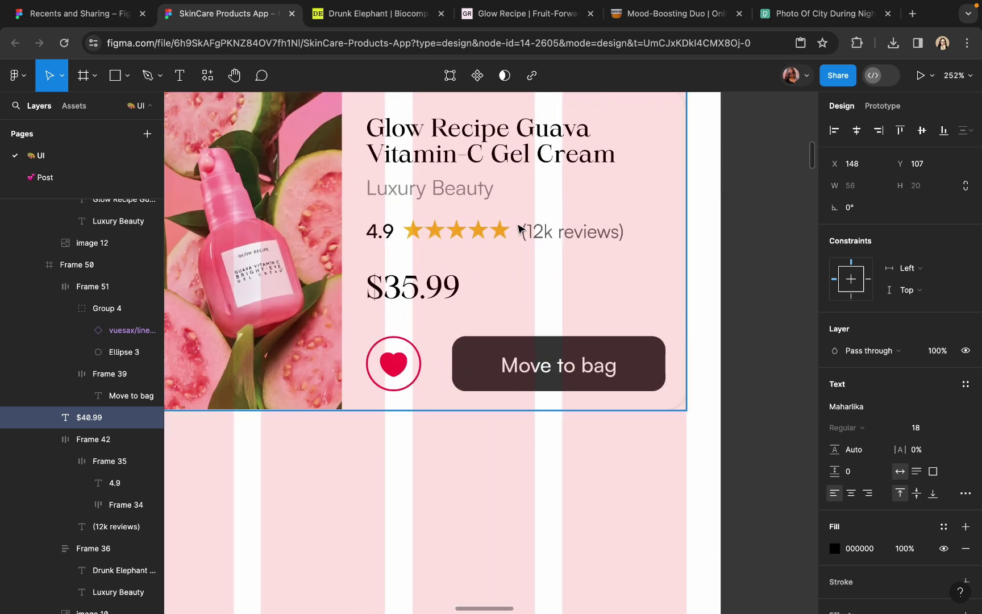
{"action": "left_click", "coordinate": [547, 232]}
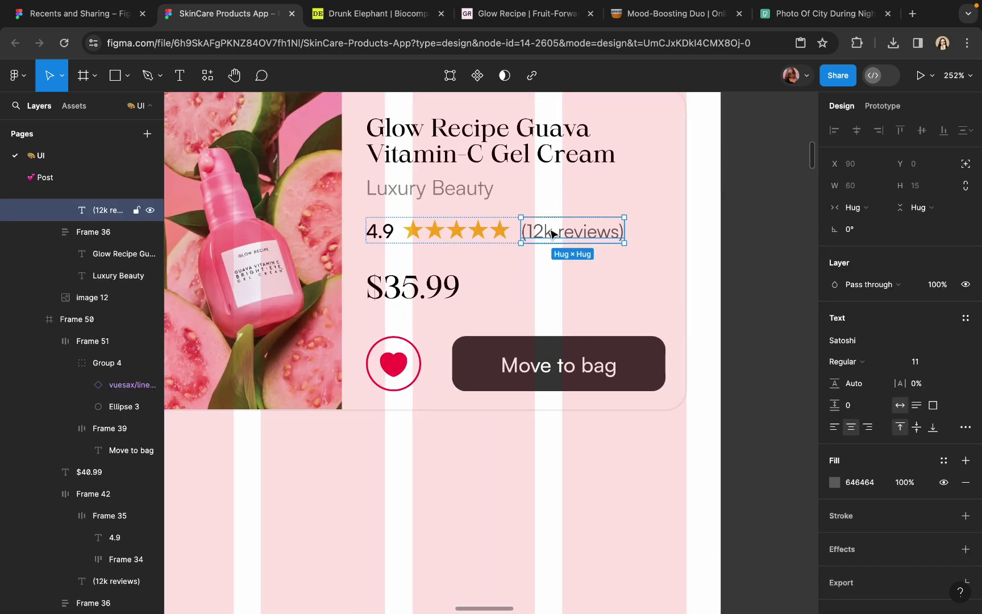
{"action": "left_click", "coordinate": [389, 231]}
{"action": "key", "text": "Return"}
{"action": "type", "text": "4.0"}
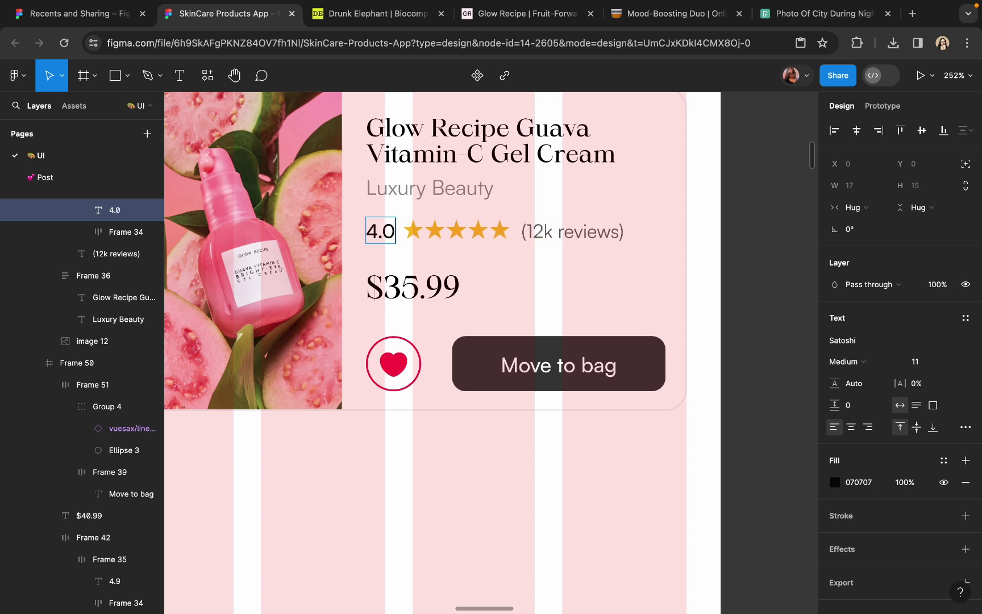
{"action": "key", "text": "BackSpace"}
{"action": "type", "text": "5"}
Step: Change the review count on the Glow Recipe Guava card to "(19k reviews)"
{"action": "double_click", "coordinate": [546, 233]}
{"action": "left_click", "coordinate": [542, 232]}
{"action": "key", "text": "BackSpace"}
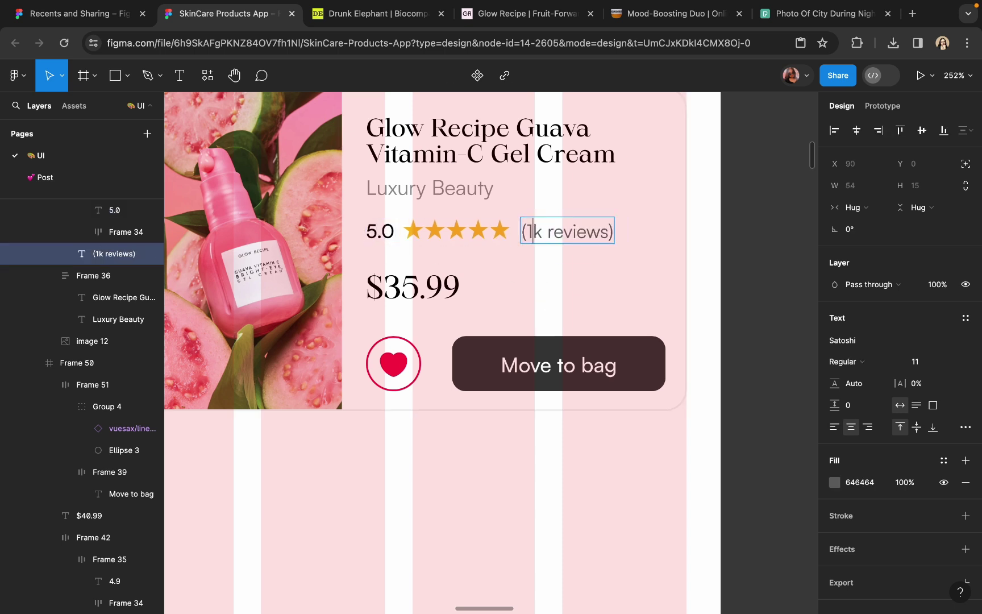
{"action": "type", "text": "9"}
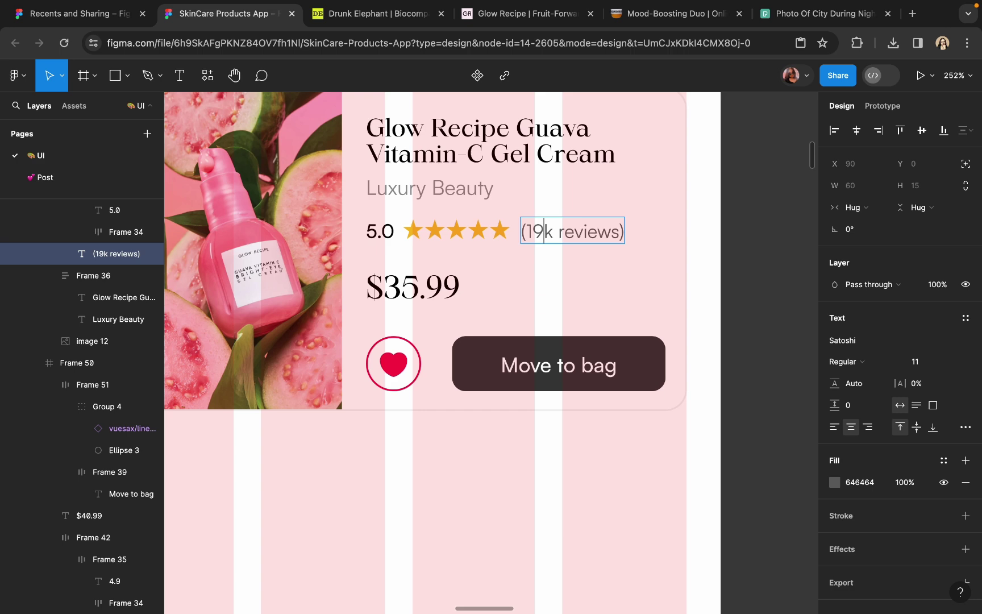
{"action": "left_click", "coordinate": [745, 261]}
Step: Duplicate the Glow Recipe Guava card directly below itself at X 21, Y 512, keeping the 18 px gap
{"action": "scroll", "coordinate": [745, 261], "scroll_direction": "down", "scroll_amount": 5}
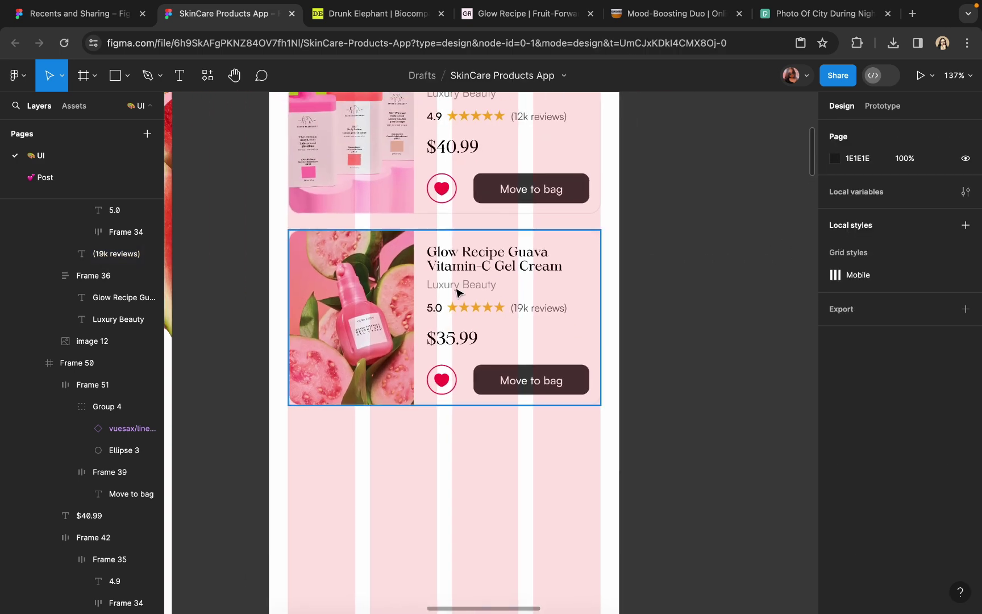
{"action": "scroll", "coordinate": [457, 292], "scroll_direction": "down", "scroll_amount": 4}
{"action": "left_click", "coordinate": [433, 304]}
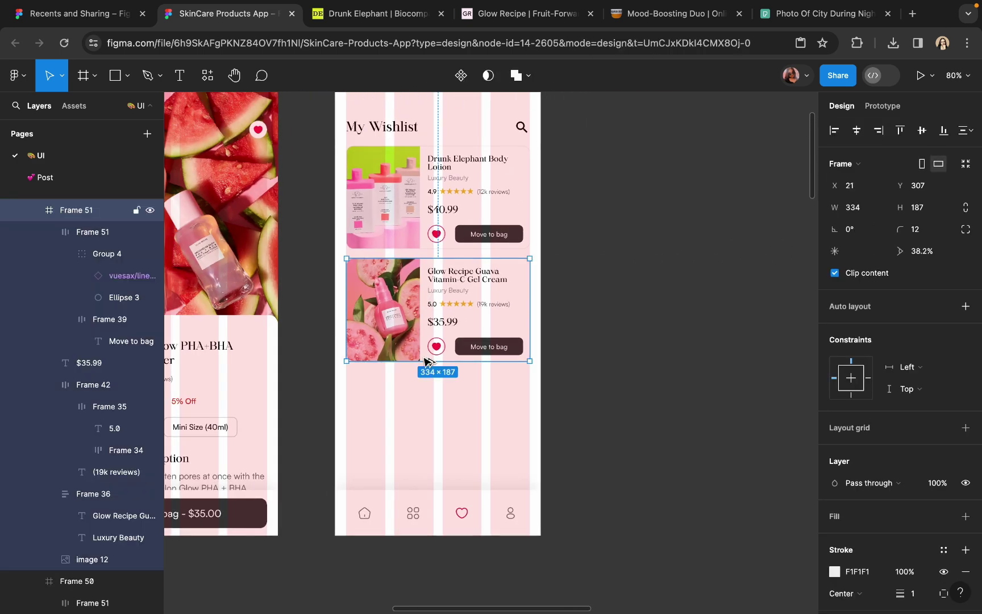
{"action": "key", "text": "ctrl+d"}
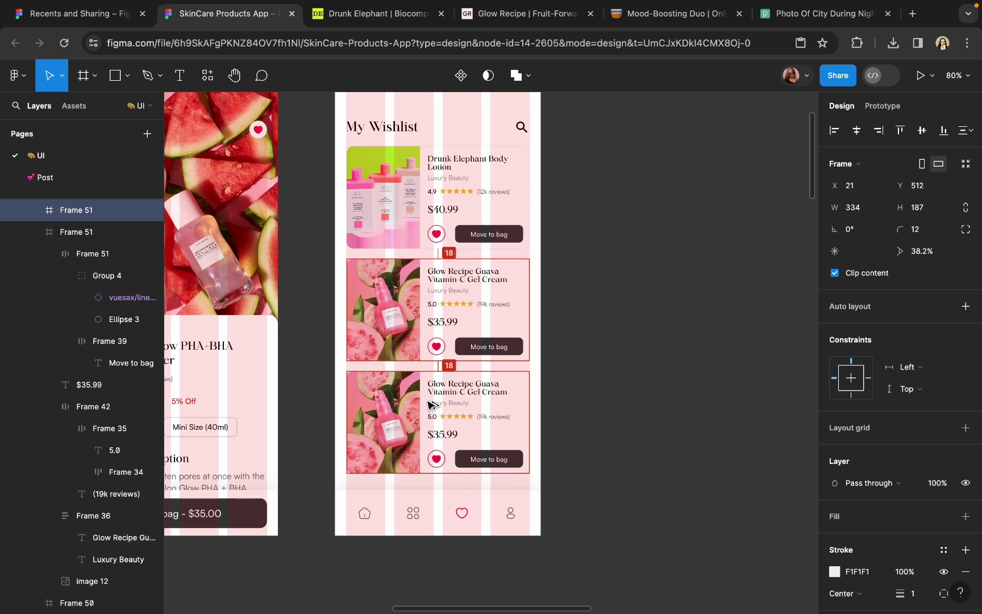
Step: Replace the bottom card's guava product image with the image of the pink cream jars on watermelon slices
{"action": "scroll", "coordinate": [423, 405], "scroll_direction": "down", "scroll_amount": 6}
{"action": "left_click", "coordinate": [580, 382]}
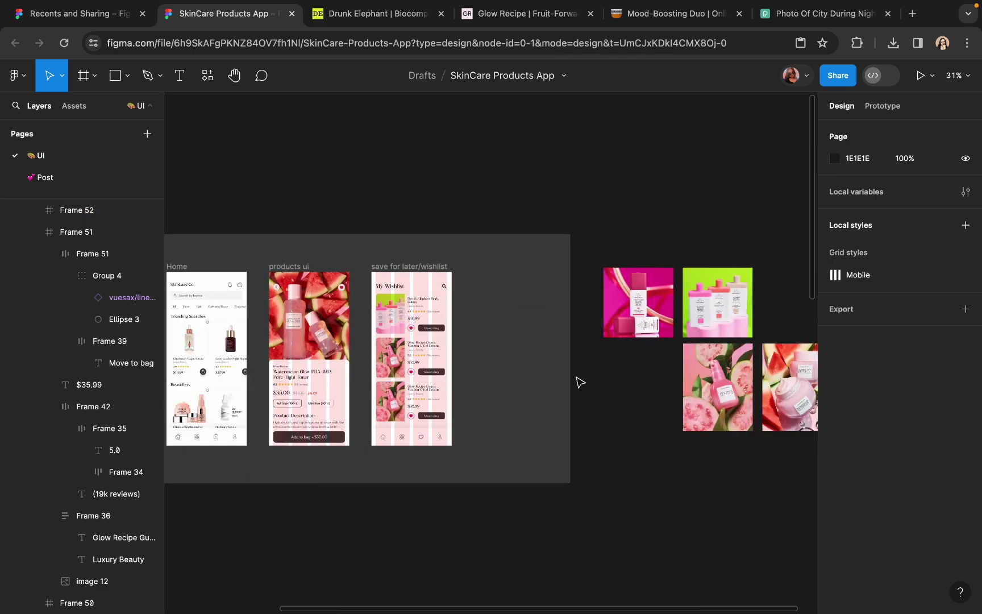
{"action": "scroll", "coordinate": [580, 382], "scroll_direction": "right", "scroll_amount": 3}
{"action": "left_click", "coordinate": [751, 350]}
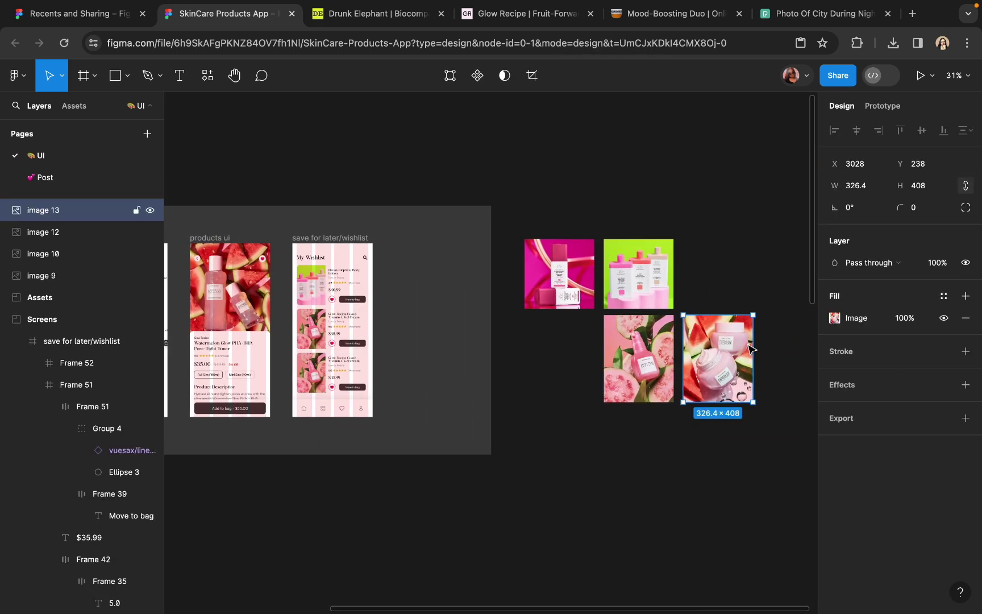
{"action": "scroll", "coordinate": [750, 350], "scroll_direction": "left", "scroll_amount": 3}
{"action": "scroll", "coordinate": [449, 364], "scroll_direction": "up", "scroll_amount": 5}
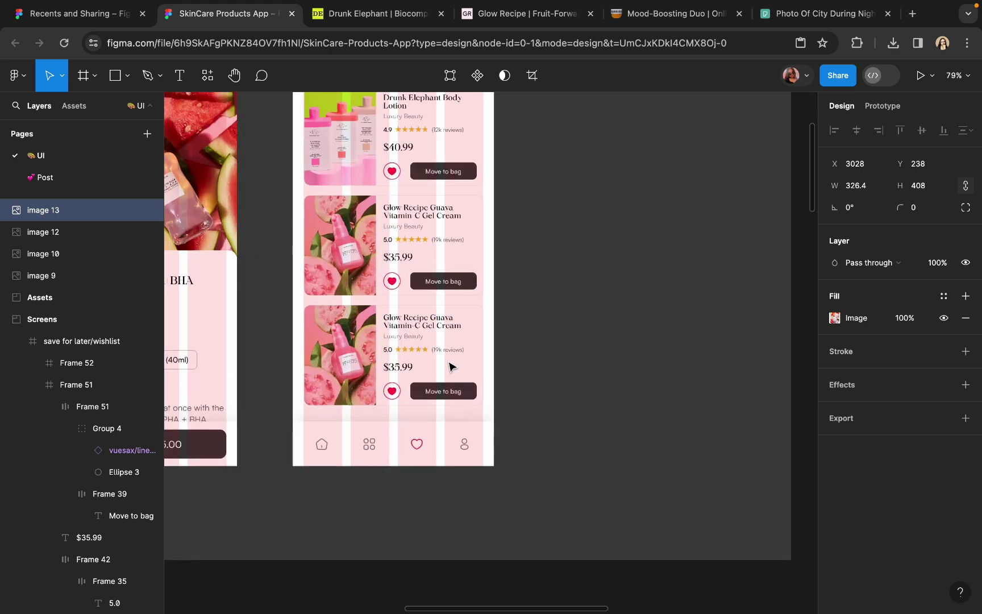
{"action": "left_click", "coordinate": [351, 363]}
{"action": "left_click", "coordinate": [354, 360]}
{"action": "key", "text": "super+shift+r"}
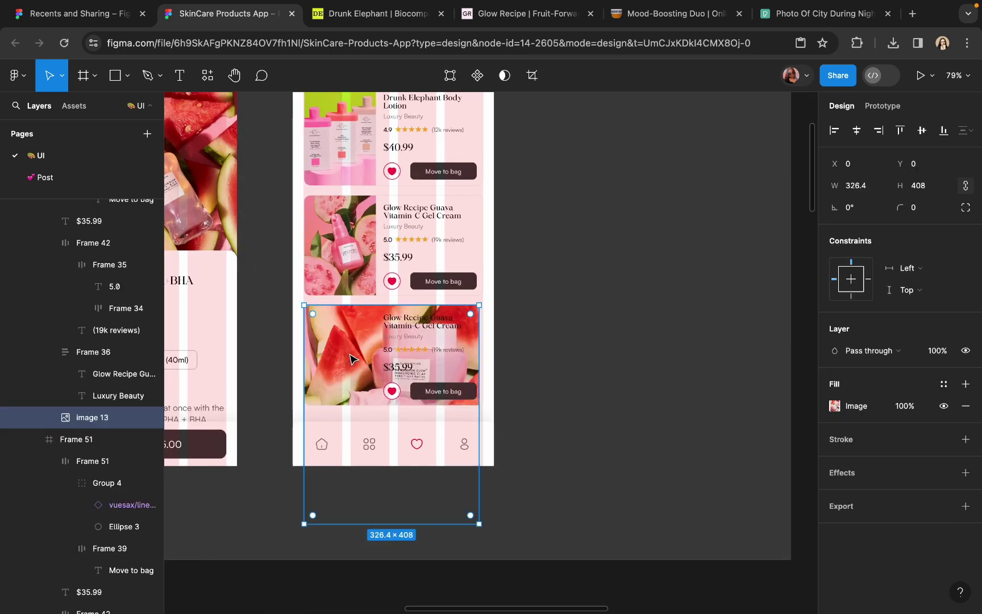
Step: Scale the watermelon jar image proportionally down to 132 × 165 from the card's upper-left corner
{"action": "key", "text": "k"}
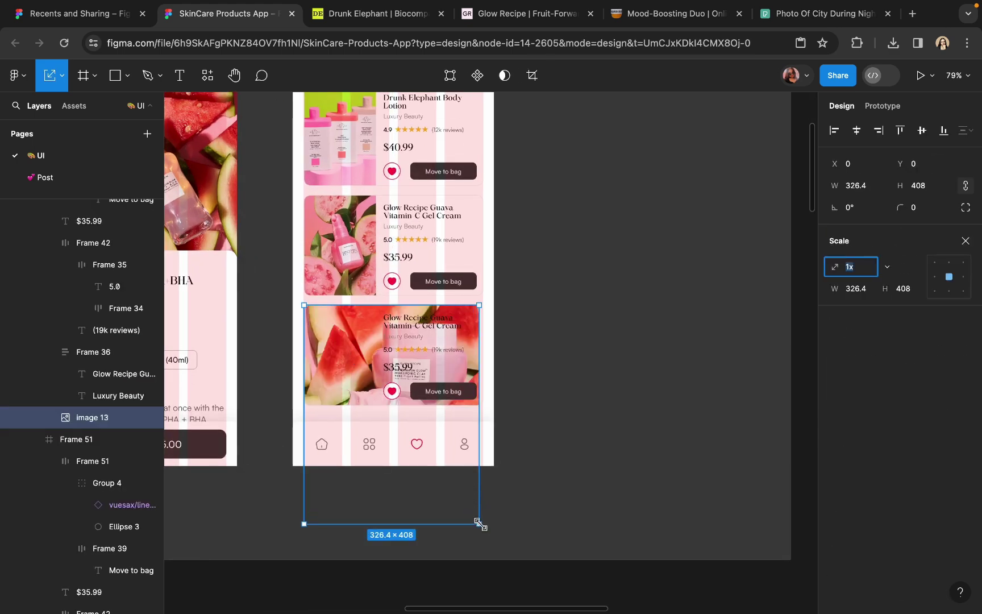
{"action": "left_click_drag", "start_coordinate": [481, 524], "coordinate": [364, 398]}
{"action": "scroll", "coordinate": [364, 398], "scroll_direction": "up", "scroll_amount": 5}
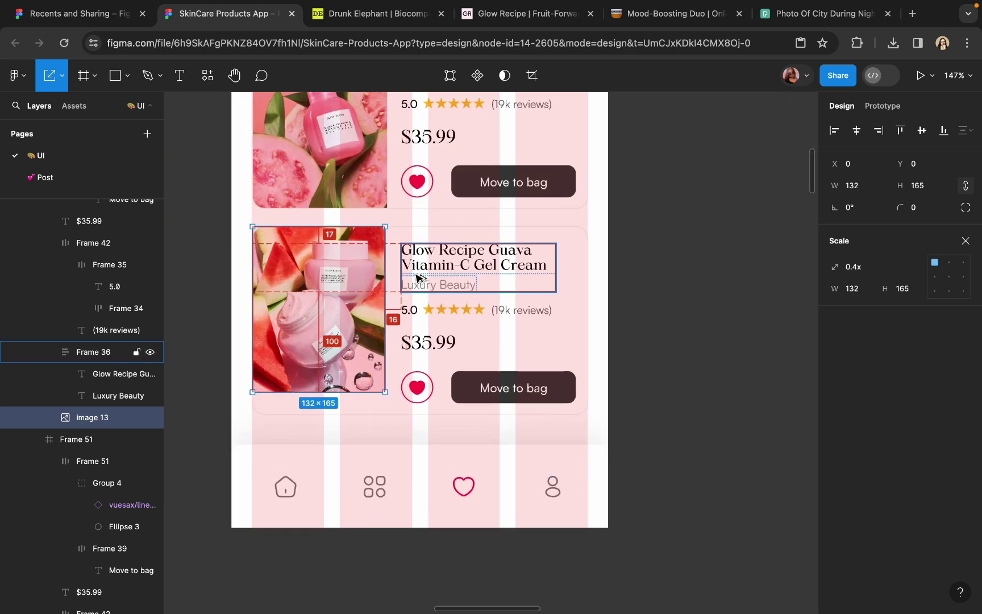
{"action": "scroll", "coordinate": [401, 289], "scroll_direction": "up", "scroll_amount": 3}
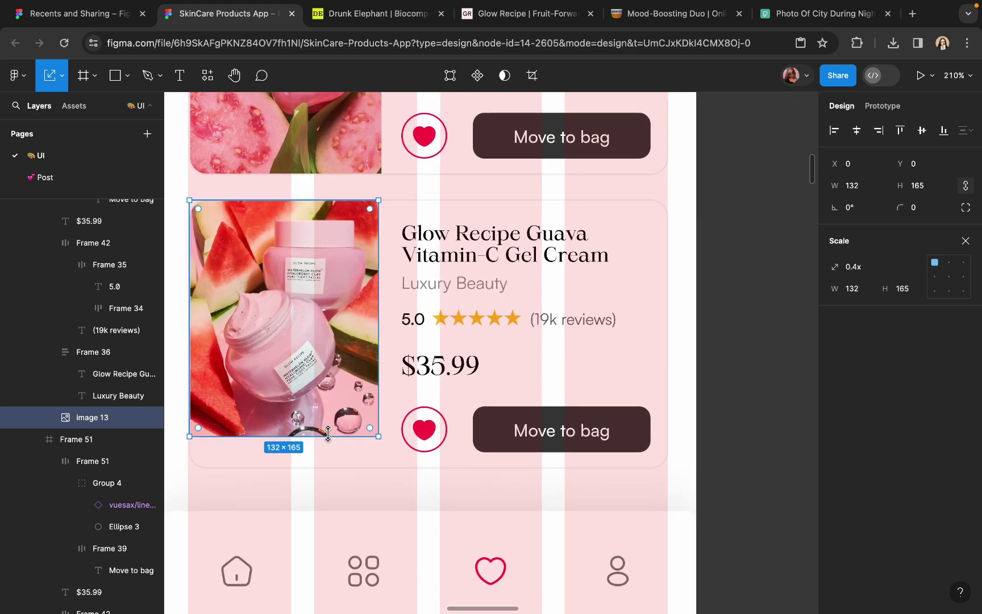
Step: Resize the watermelon jar image to 134 × 187 so it fills the card's image area
{"action": "key", "text": "v"}
{"action": "left_click_drag", "start_coordinate": [328, 434], "coordinate": [331, 466]}
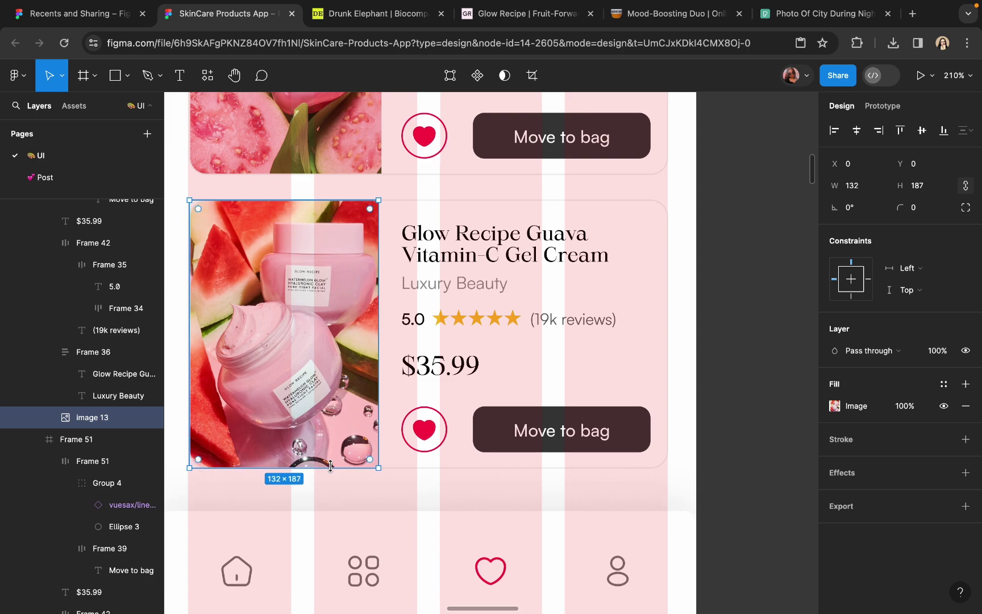
{"action": "scroll", "coordinate": [378, 277], "scroll_direction": "up", "scroll_amount": 10}
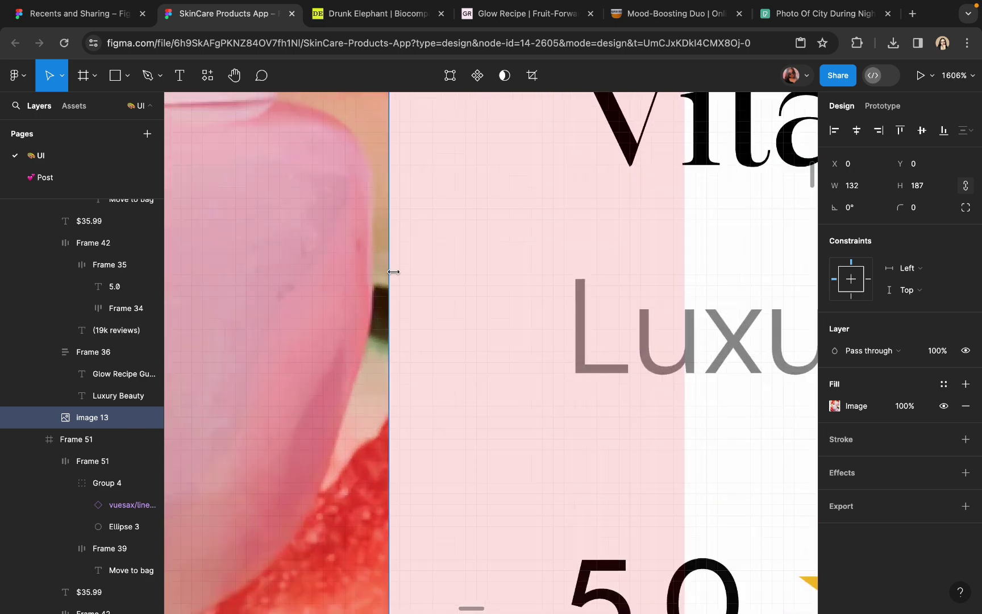
{"action": "left_click_drag", "start_coordinate": [393, 270], "coordinate": [408, 274]}
{"action": "scroll", "coordinate": [408, 274], "scroll_direction": "down", "scroll_amount": 10}
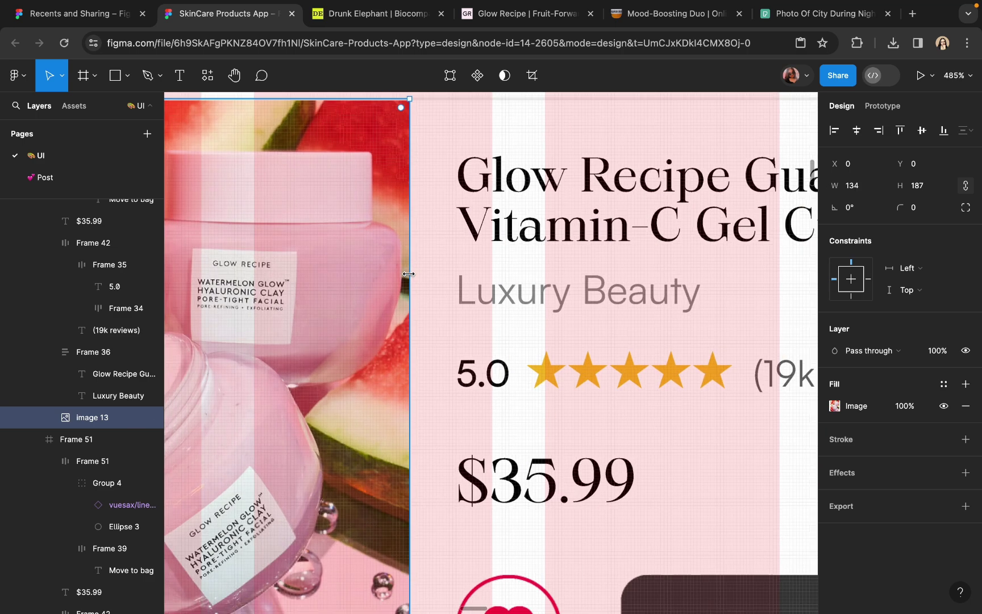
{"action": "scroll", "coordinate": [409, 274], "scroll_direction": "up", "scroll_amount": 2}
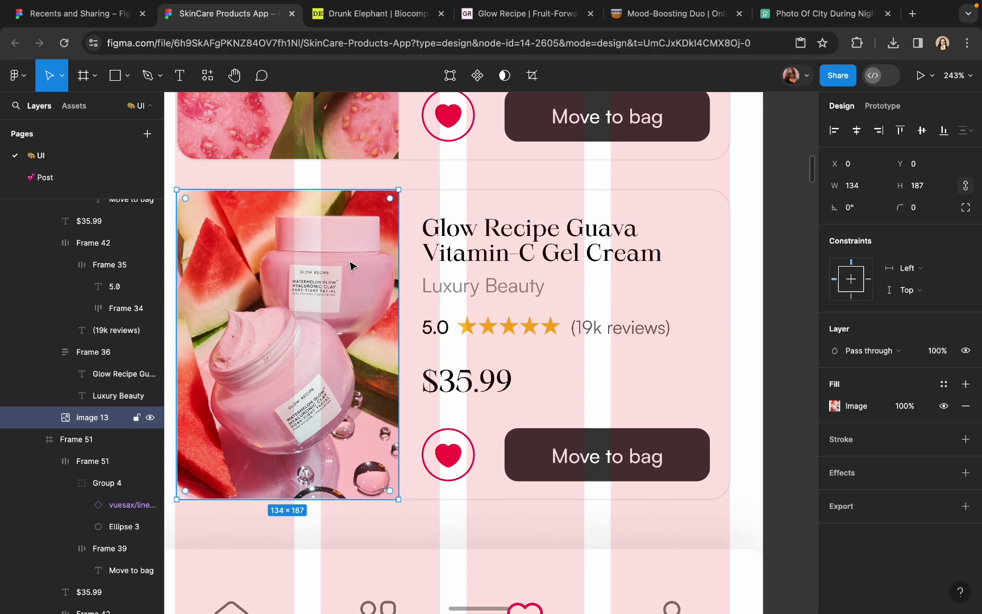
{"action": "scroll", "coordinate": [372, 261], "scroll_direction": "up", "scroll_amount": 6}
{"action": "scroll", "coordinate": [298, 317], "scroll_direction": "down", "scroll_amount": 5}
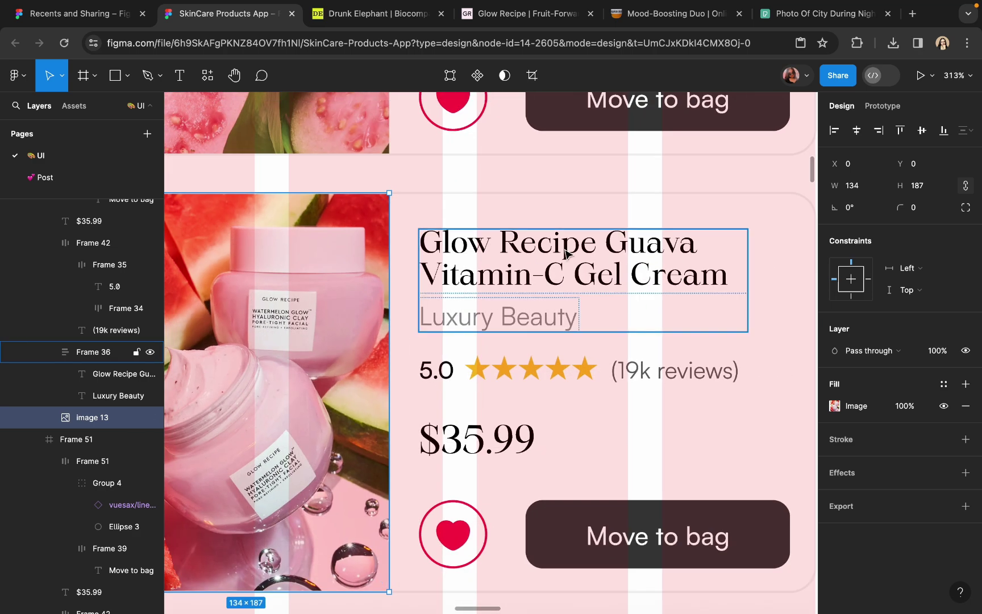
Step: Change the bottom card's title to "Glow Recipe Watermelon Pore-tight Facial" and widen its text box to 176
{"action": "double_click", "coordinate": [610, 244]}
{"action": "left_click_drag", "start_coordinate": [610, 243], "coordinate": [725, 278]}
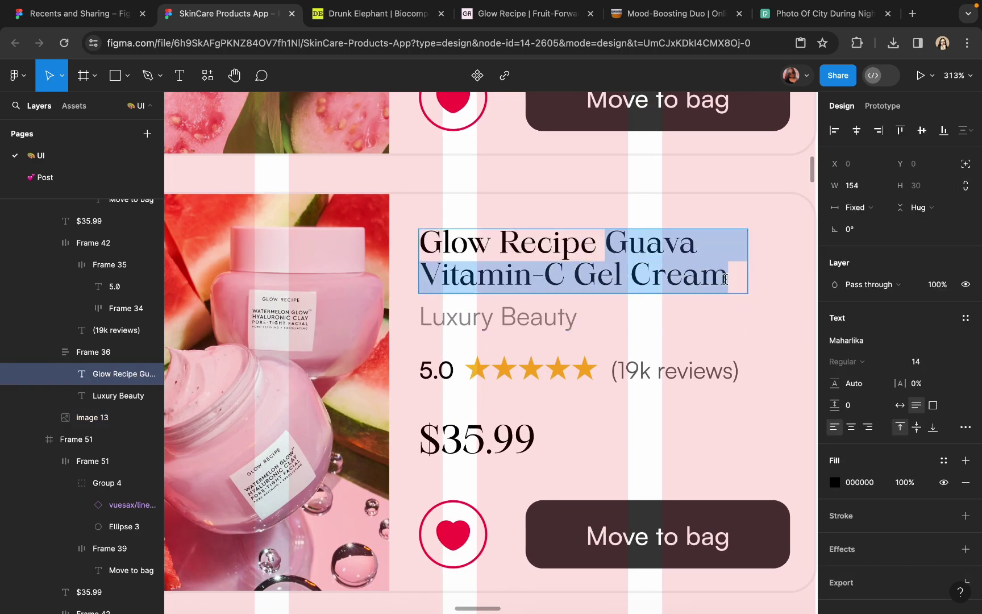
{"action": "type", "text": "Water"}
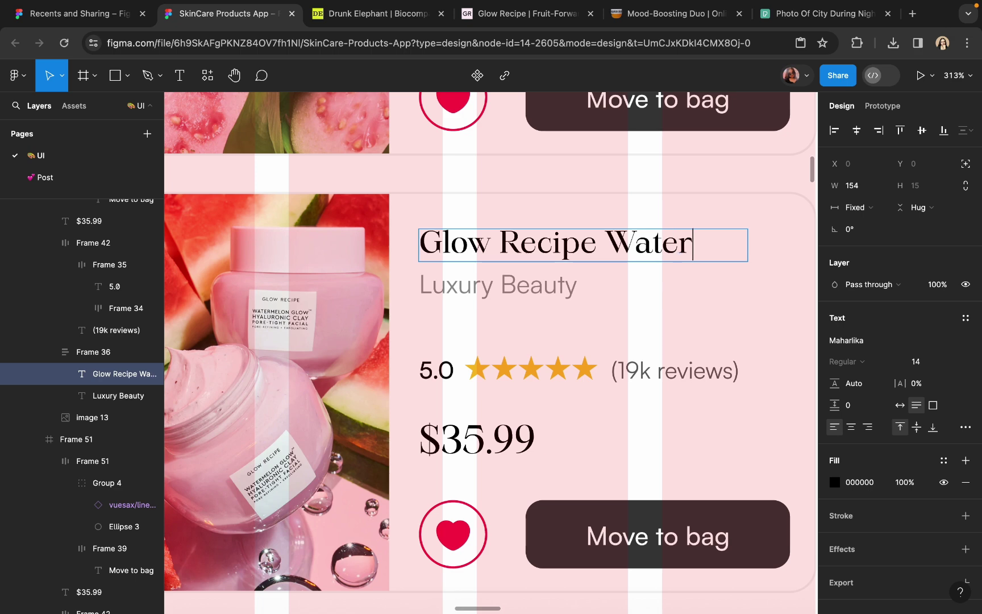
{"action": "type", "text": "melom"}
{"action": "key", "text": "BackSpace"}
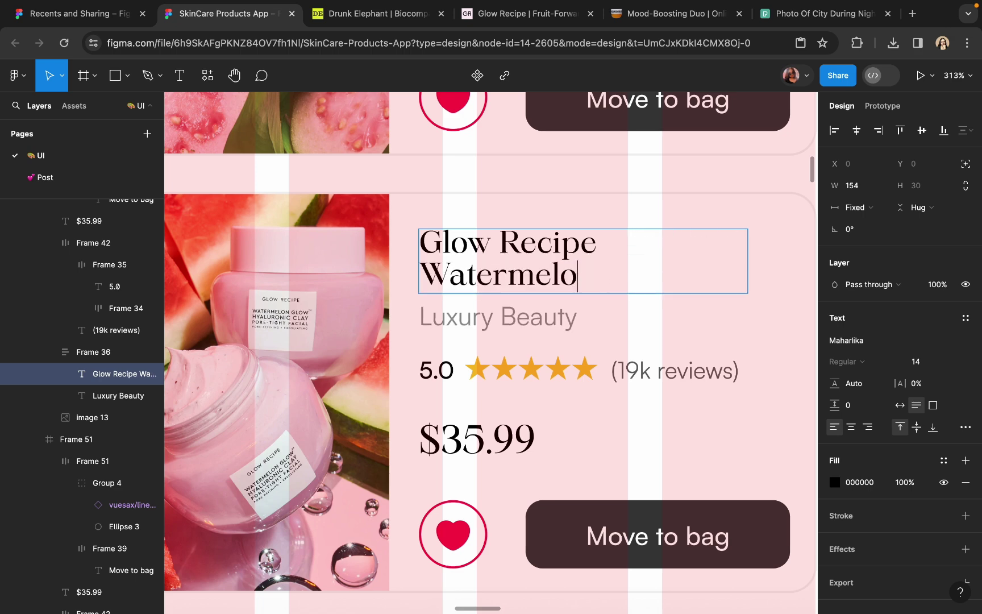
{"action": "type", "text": "n"}
{"action": "type", "text": "Po"}
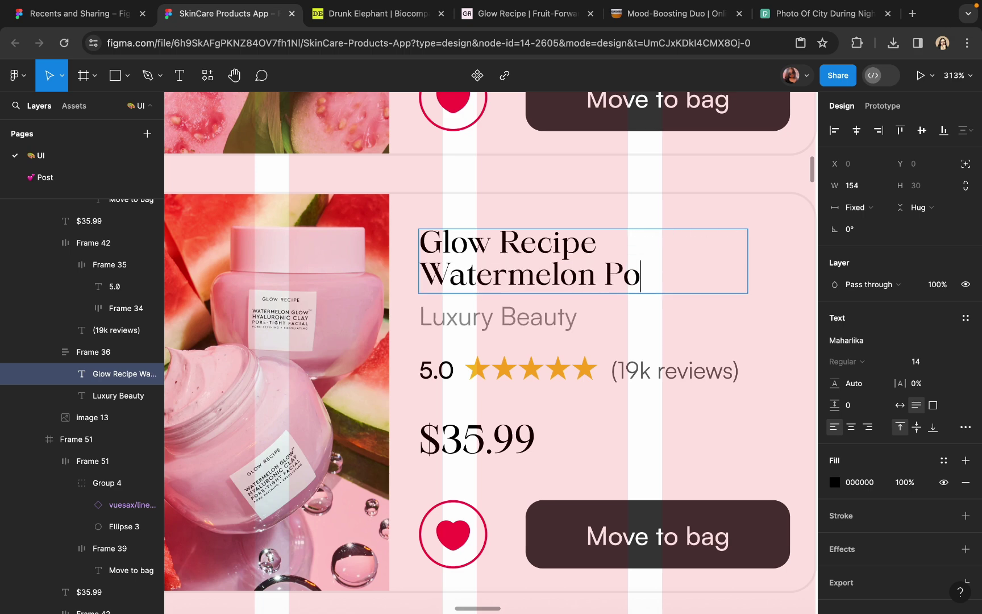
{"action": "type", "text": "re-tigh"}
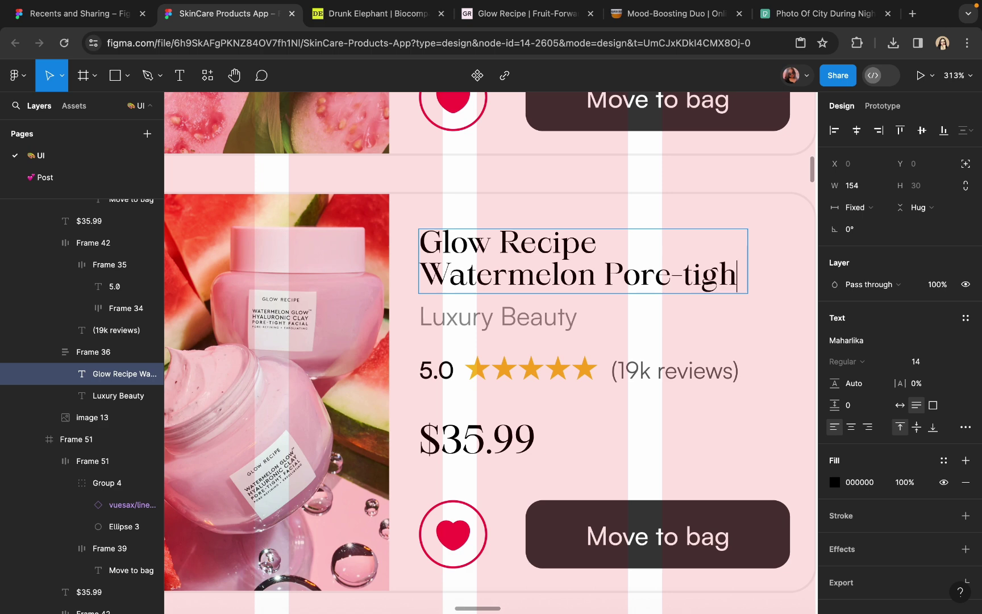
{"action": "type", "text": "t Fac"}
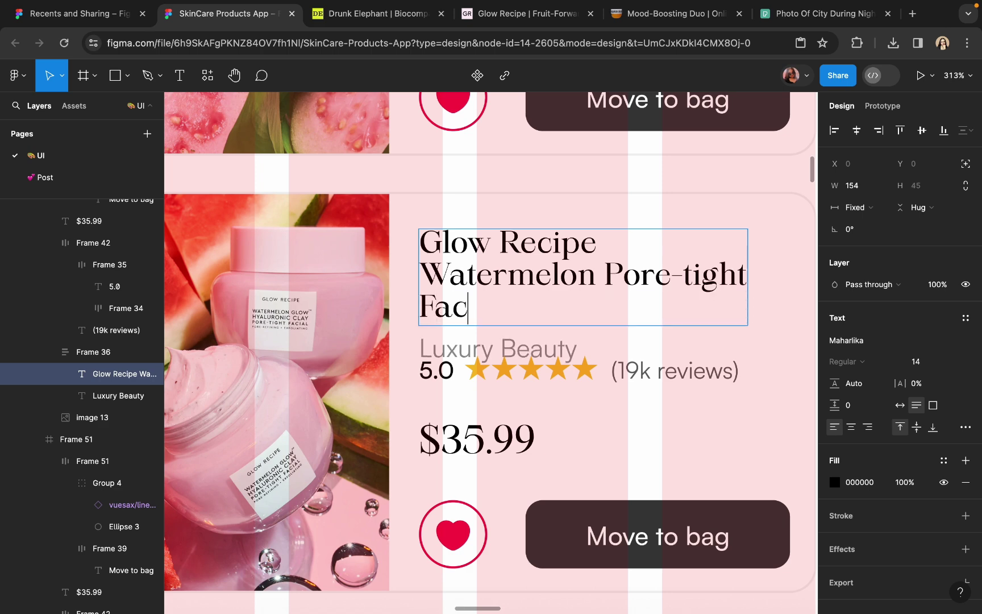
{"action": "type", "text": "ial"}
{"action": "key", "text": "Escape"}
{"action": "scroll", "coordinate": [537, 291], "scroll_direction": "down", "scroll_amount": 3}
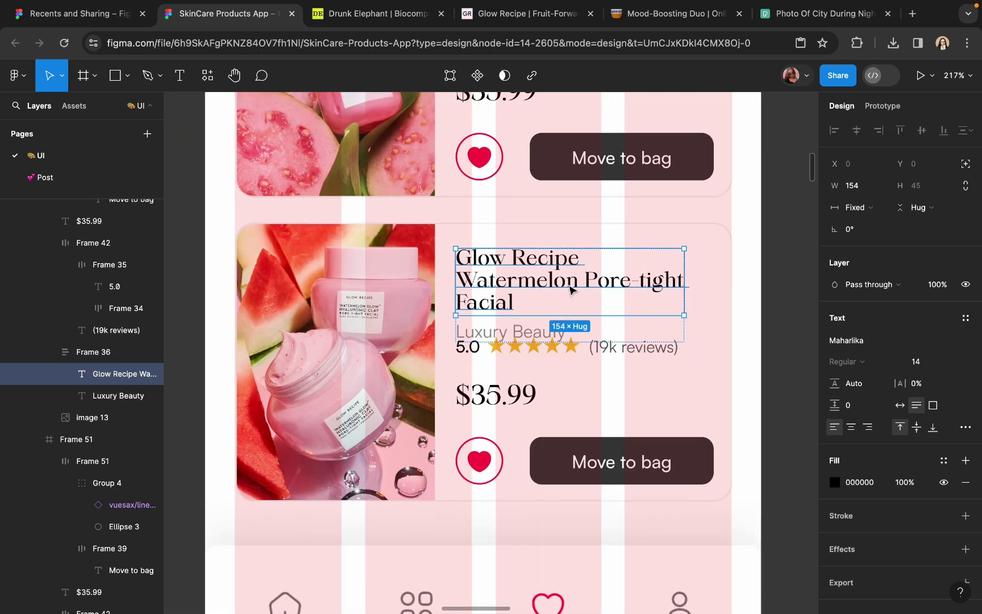
{"action": "left_click_drag", "start_coordinate": [684, 272], "coordinate": [716, 271]}
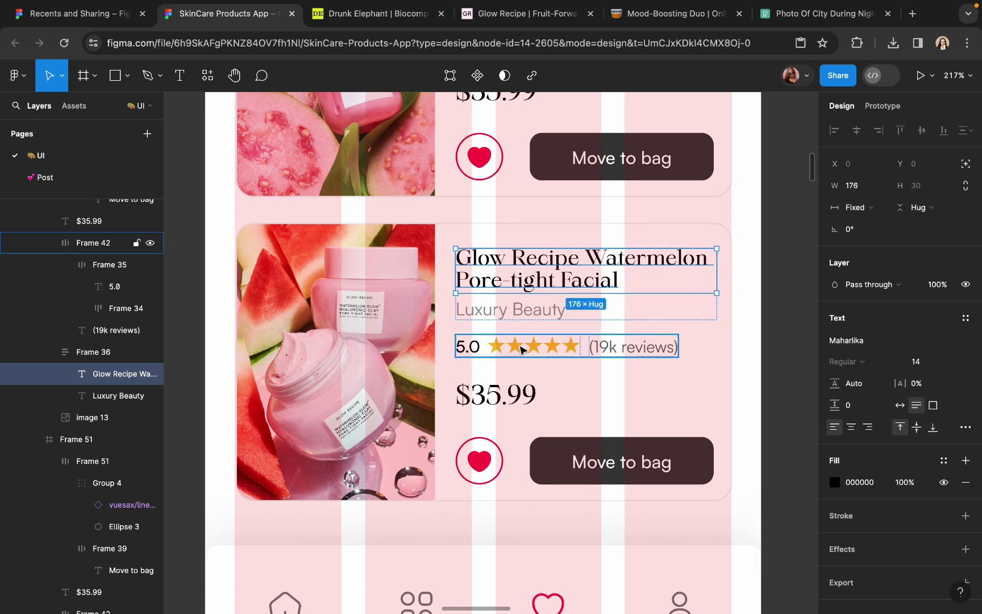
Step: Change the review count on the Watermelon Pore-tight Facial card to "(35k reviews)"
{"action": "left_click", "coordinate": [609, 346]}
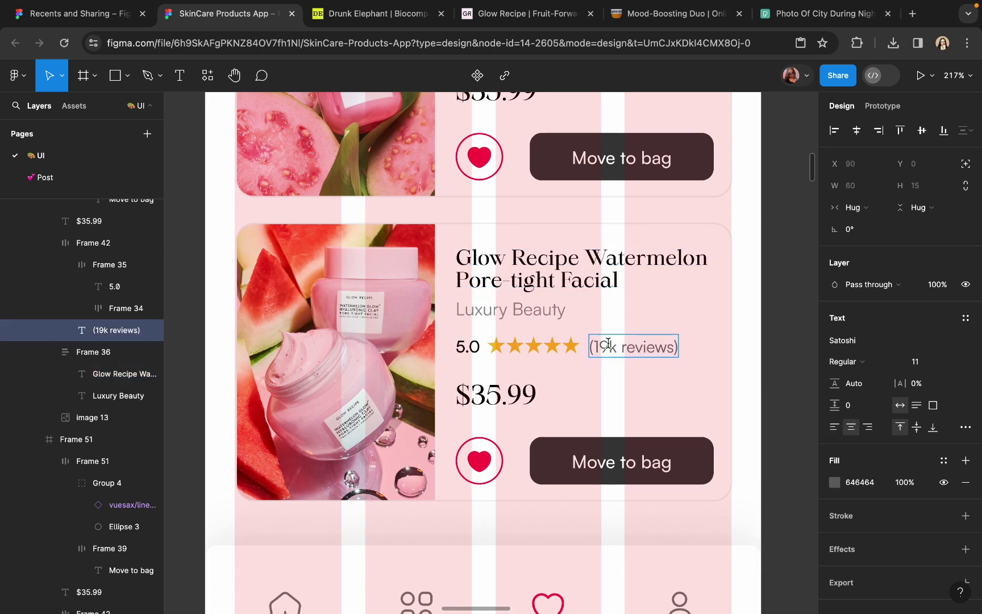
{"action": "key", "text": "BackSpace"}
{"action": "key", "text": "BackSpace"}
{"action": "type", "text": "35"}
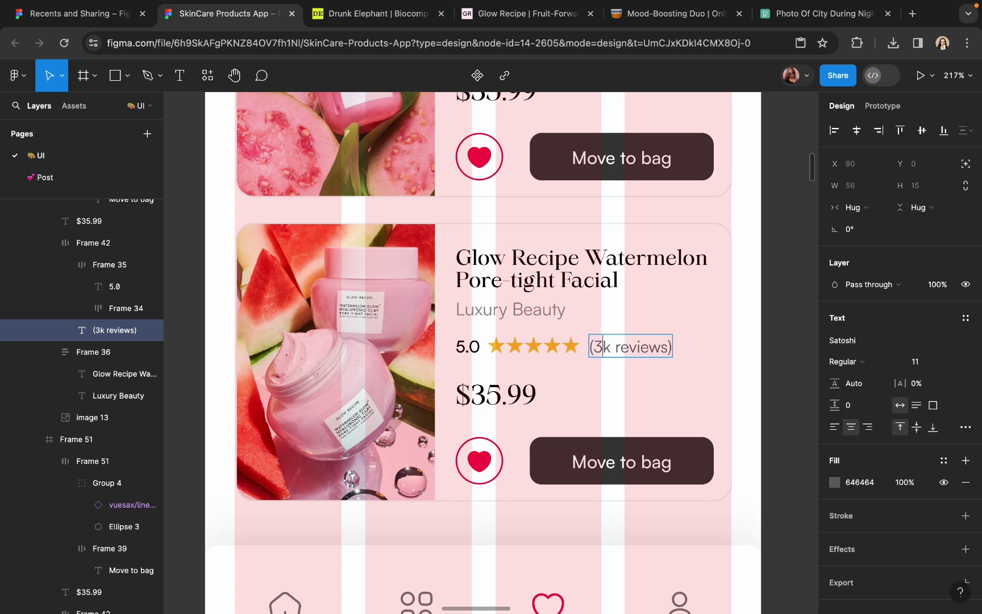
{"action": "key", "text": "Escape"}
Step: Change the price on the Watermelon Pore-tight Facial card to $42.99
{"action": "double_click", "coordinate": [510, 402]}
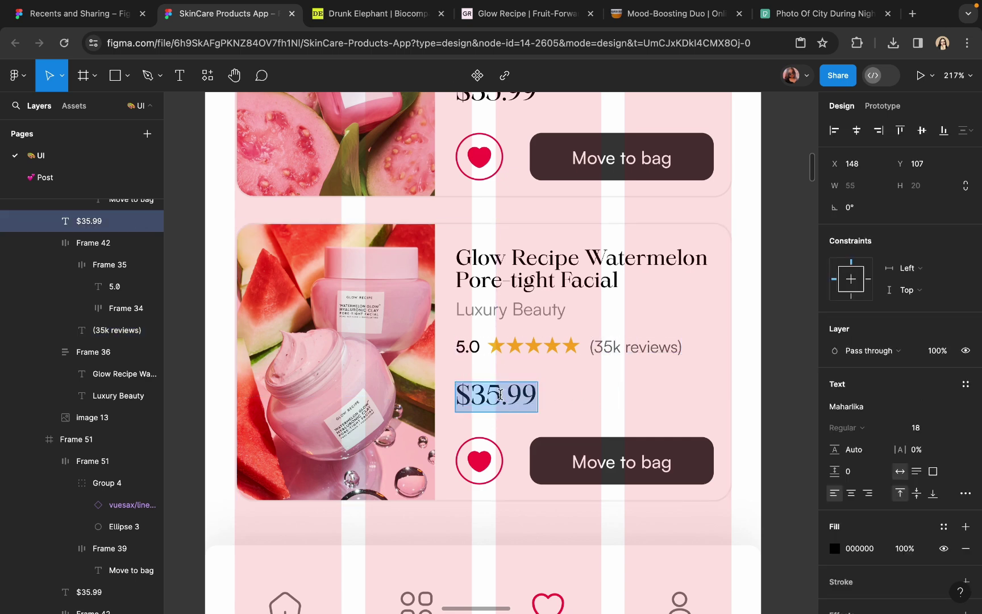
{"action": "left_click", "coordinate": [499, 400]}
{"action": "key", "text": "BackSpace"}
{"action": "key", "text": "BackSpace"}
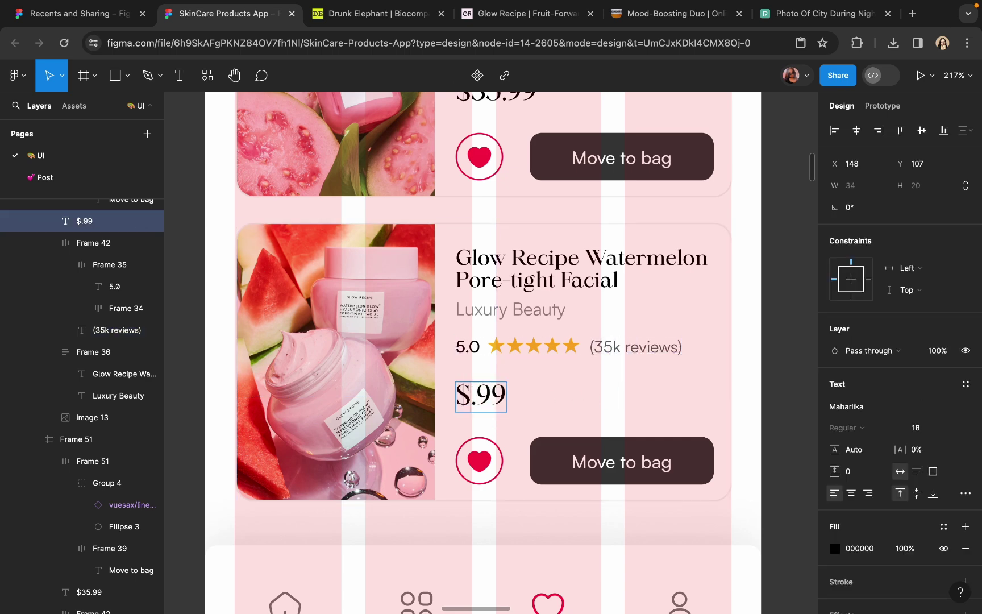
{"action": "type", "text": "42"}
{"action": "scroll", "coordinate": [512, 383], "scroll_direction": "down", "scroll_amount": 5}
{"action": "left_click", "coordinate": [658, 366]}
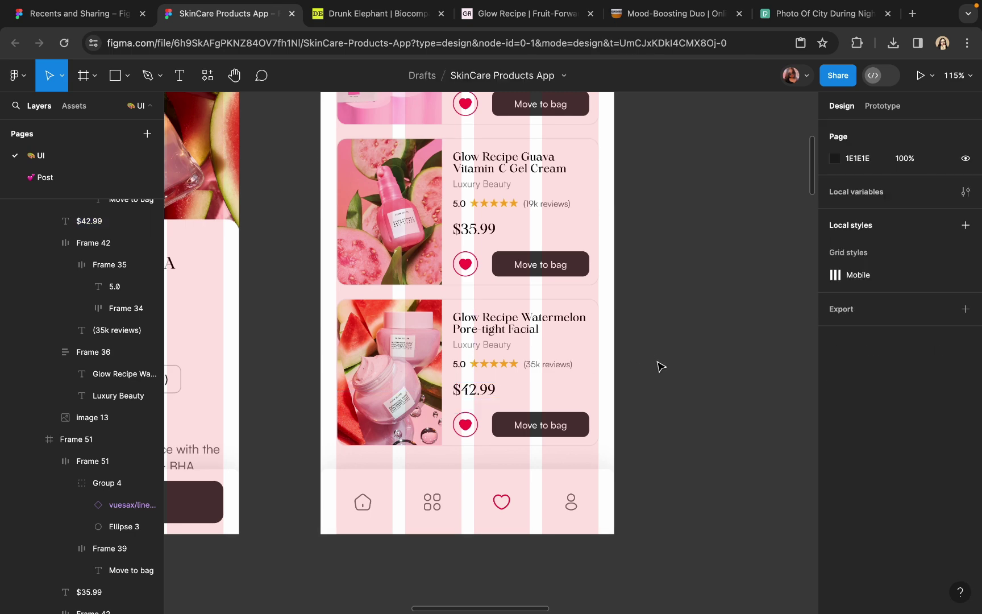
Step: Combine the three wishlist product cards into one vertical auto layout with 18 px spacing
{"action": "scroll", "coordinate": [658, 366], "scroll_direction": "down", "scroll_amount": 6}
{"action": "scroll", "coordinate": [514, 288], "scroll_direction": "up", "scroll_amount": 2}
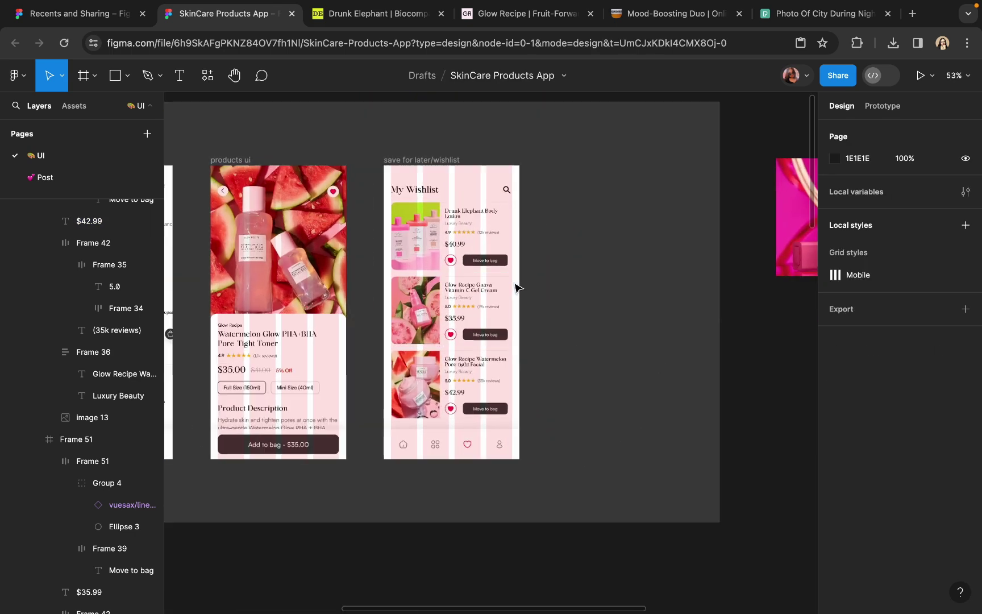
{"action": "left_click", "coordinate": [450, 256]}
{"action": "left_click", "coordinate": [455, 312], "text": "shift"}
{"action": "left_click", "coordinate": [452, 376], "text": "shift"}
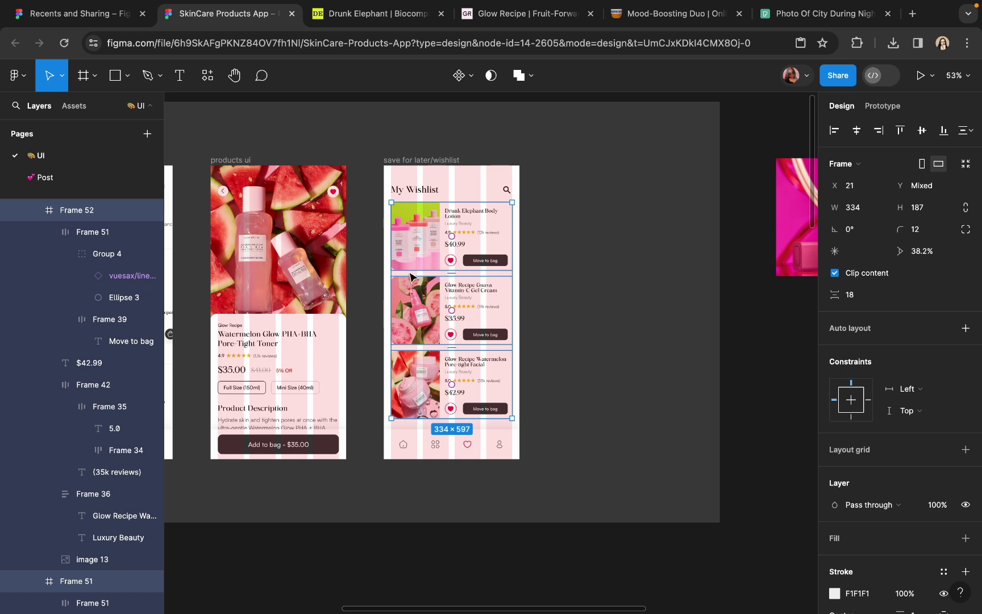
{"action": "key", "text": "shift+a"}
Step: Duplicate the Watermelon Pore-tight Facial card as a fourth card at the end of the auto layout list
{"action": "left_click", "coordinate": [450, 367]}
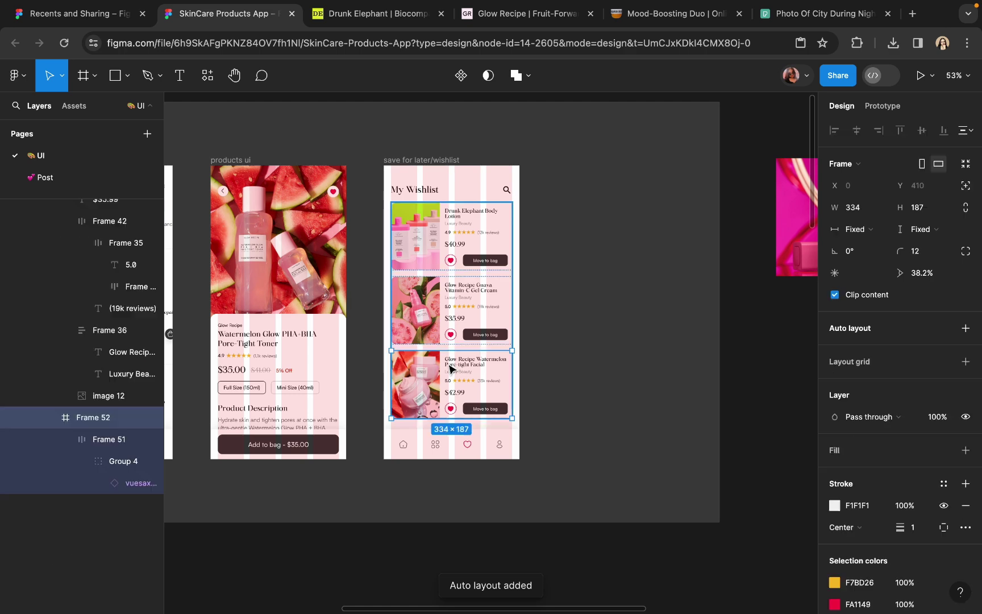
{"action": "key", "text": "ctrl+d"}
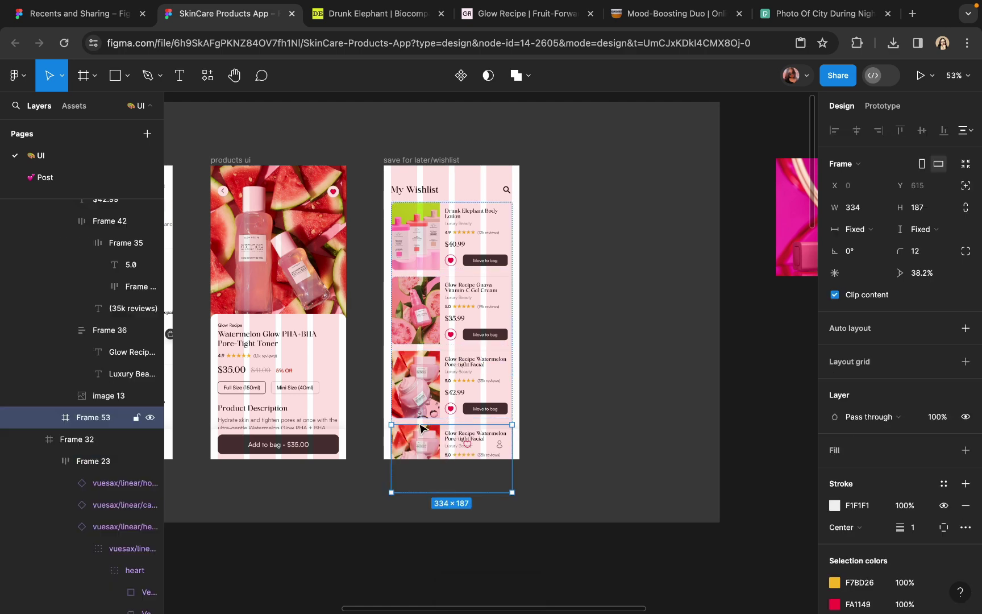
{"action": "left_click", "coordinate": [668, 312]}
Step: Send the auto layout list of product cards behind the wishlist screen's navigation bar
{"action": "left_click", "coordinate": [483, 306]}
{"action": "scroll", "coordinate": [483, 306], "scroll_direction": "down", "scroll_amount": 1}
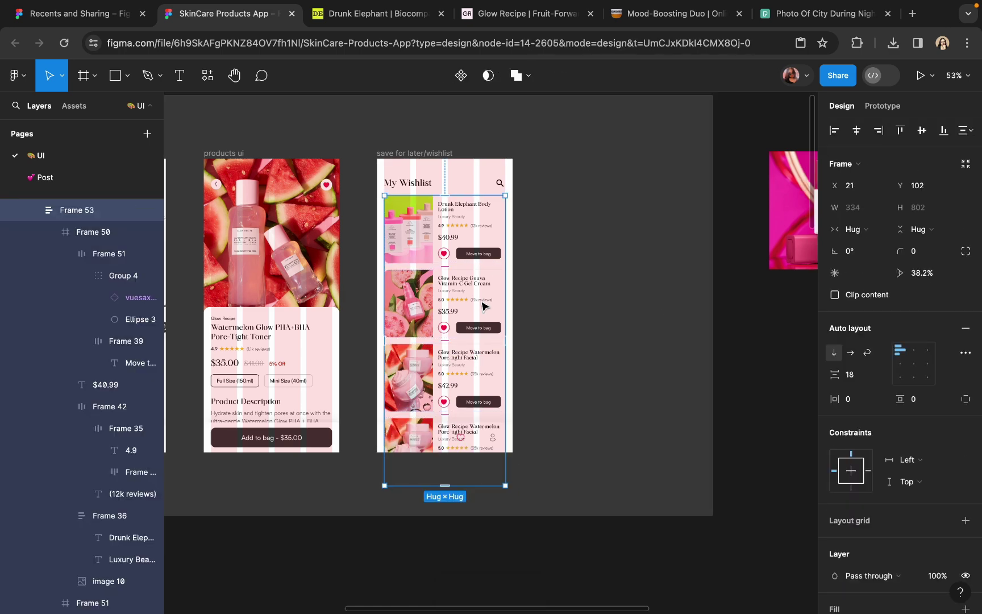
{"action": "right_click", "coordinate": [483, 307]}
{"action": "left_click", "coordinate": [490, 303]}
{"action": "left_click", "coordinate": [544, 387]}
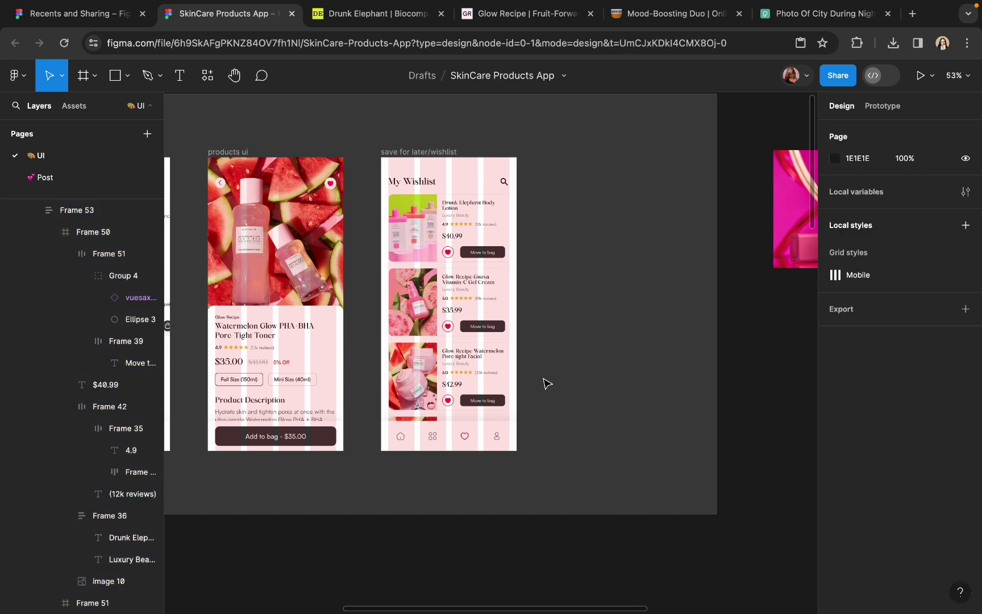
Step: Examine the wishlist screen's heading, search icon, product cards and navigation bar up close and beside the product page
{"action": "scroll", "coordinate": [547, 384], "scroll_direction": "down", "scroll_amount": 2}
{"action": "scroll", "coordinate": [341, 380], "scroll_direction": "up", "scroll_amount": 5}
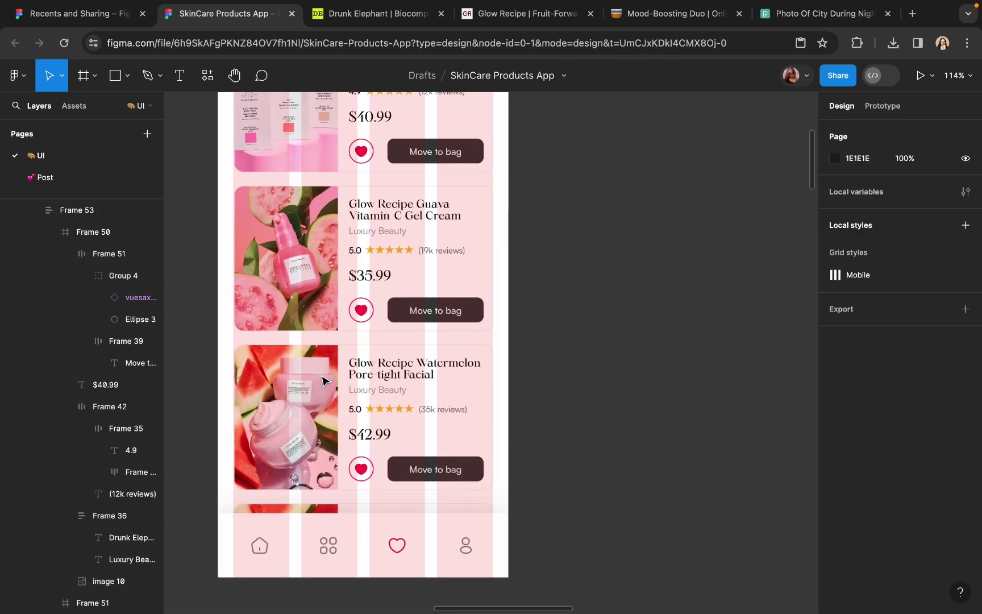
{"action": "scroll", "coordinate": [322, 380], "scroll_direction": "down", "scroll_amount": 5}
{"action": "scroll", "coordinate": [339, 257], "scroll_direction": "up", "scroll_amount": 5}
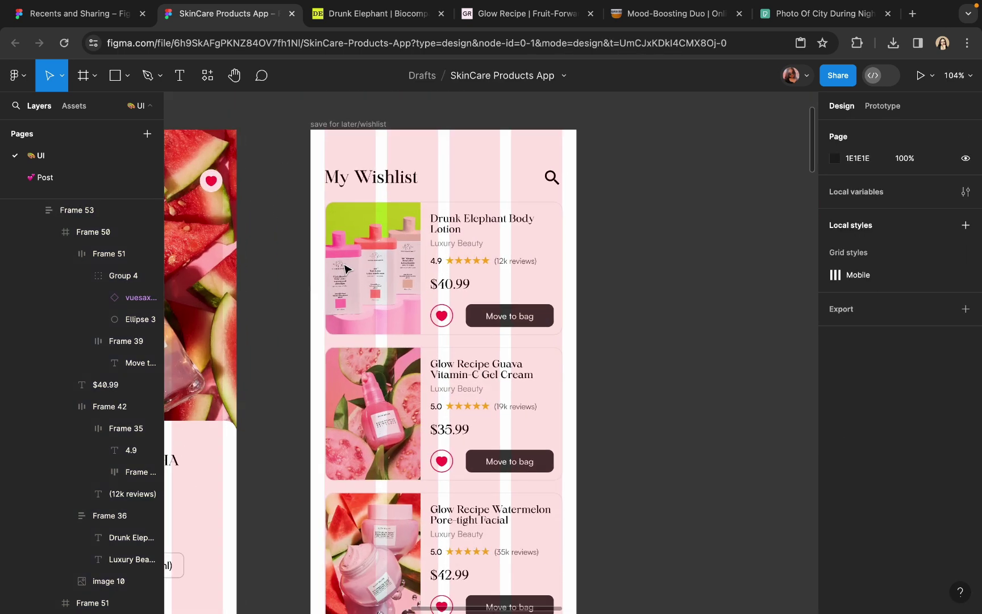
{"action": "scroll", "coordinate": [514, 168], "scroll_direction": "up", "scroll_amount": 4}
{"action": "scroll", "coordinate": [521, 171], "scroll_direction": "up", "scroll_amount": 5}
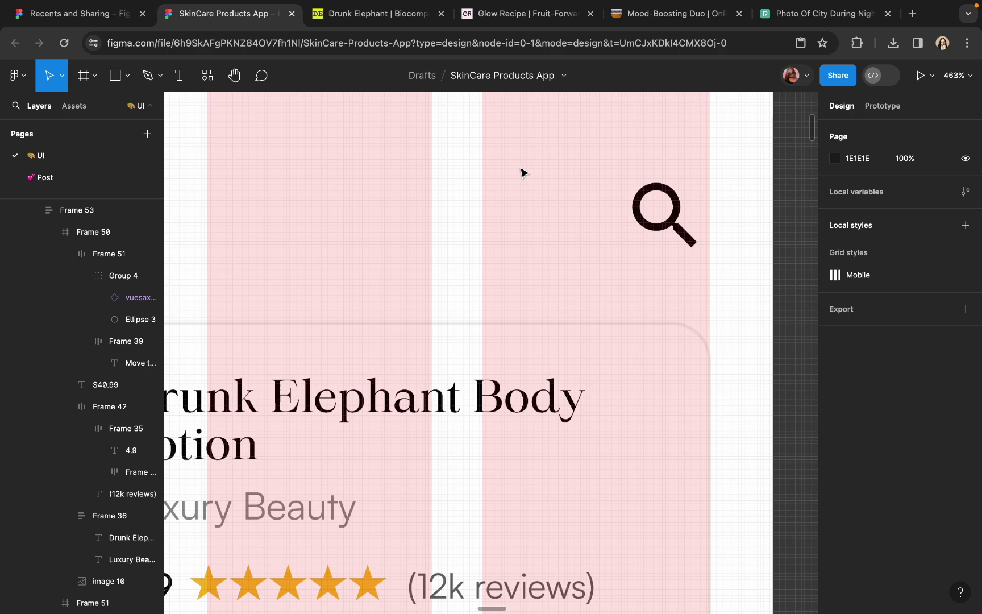
{"action": "left_click", "coordinate": [678, 223]}
{"action": "scroll", "coordinate": [677, 222], "scroll_direction": "down", "scroll_amount": 6}
{"action": "scroll", "coordinate": [677, 218], "scroll_direction": "down", "scroll_amount": 8}
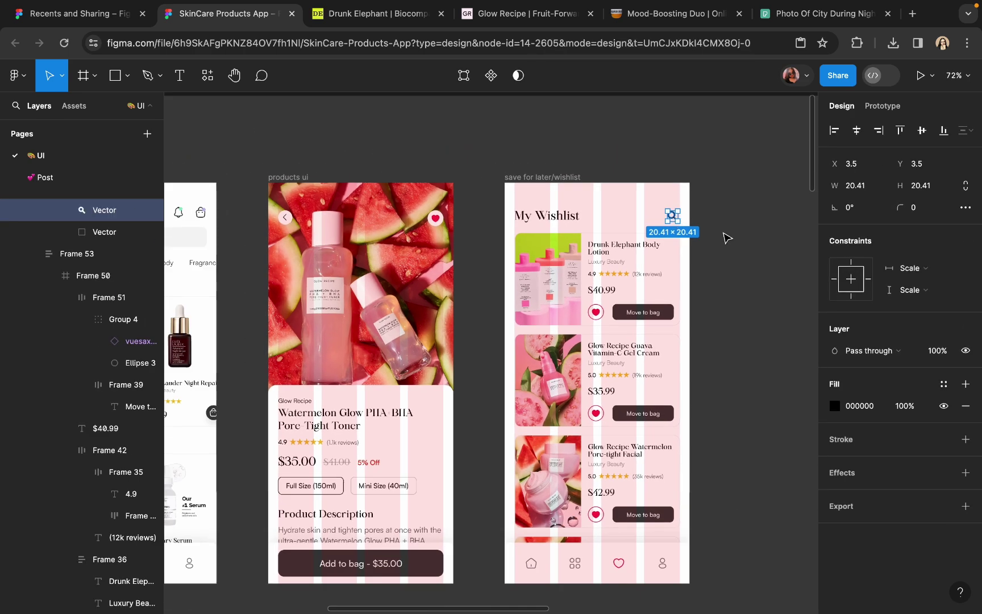
{"action": "left_click", "coordinate": [724, 235]}
{"action": "scroll", "coordinate": [478, 292], "scroll_direction": "up", "scroll_amount": 4}
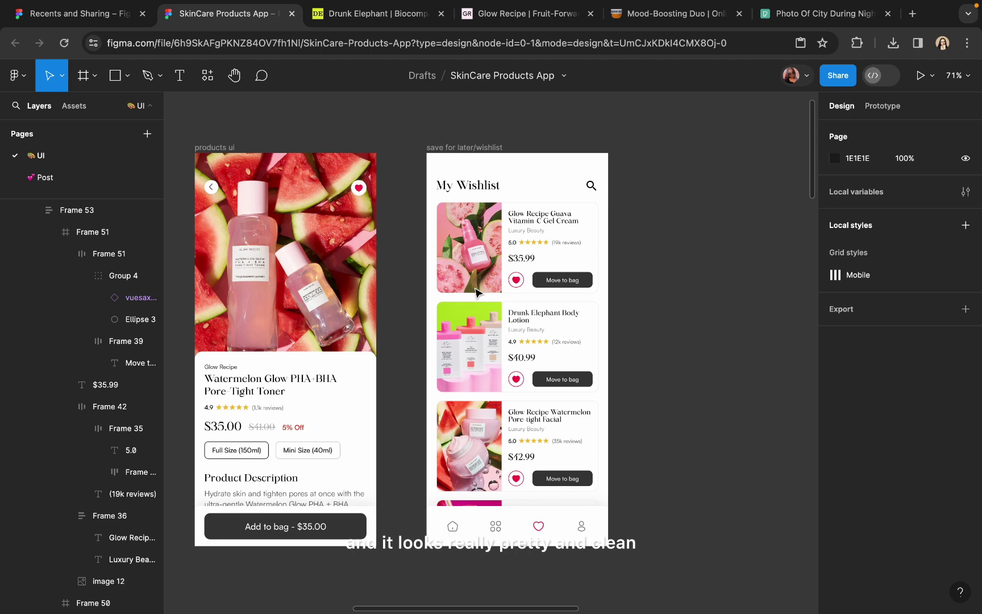
{"action": "scroll", "coordinate": [510, 313], "scroll_direction": "up", "scroll_amount": 3}
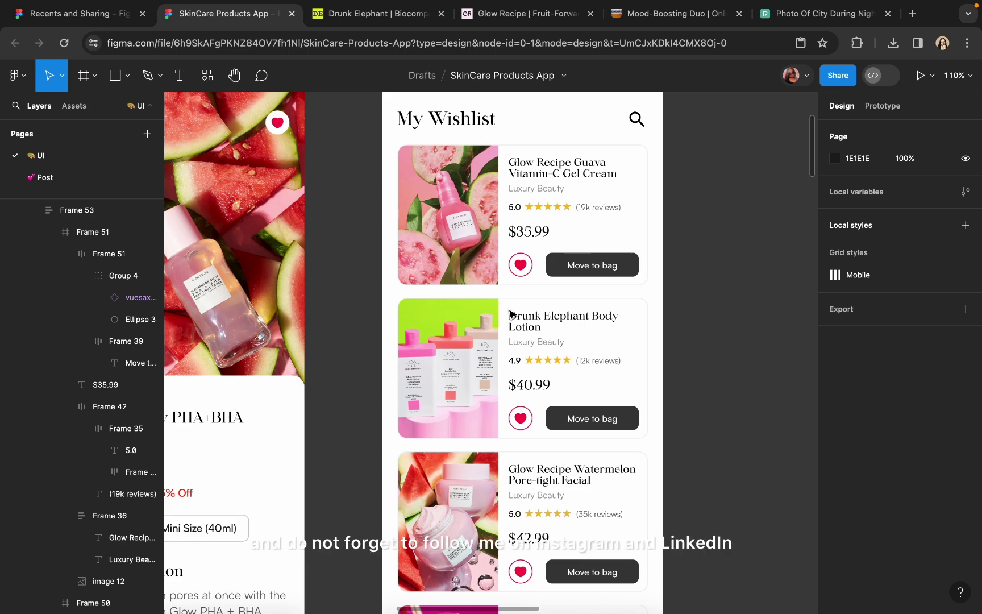
{"action": "scroll", "coordinate": [510, 313], "scroll_direction": "down", "scroll_amount": 5}
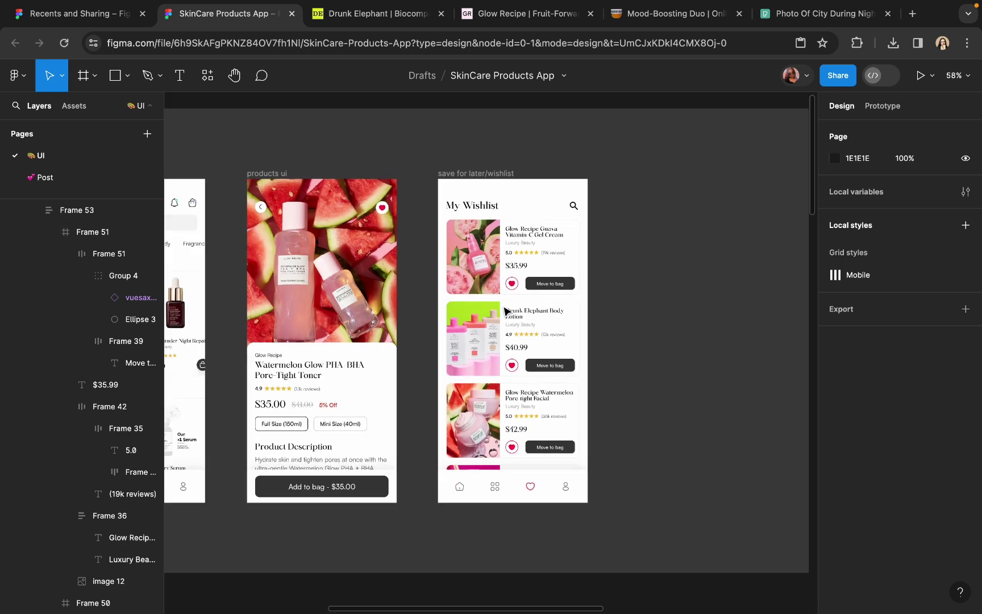
{"action": "scroll", "coordinate": [534, 357], "scroll_direction": "up", "scroll_amount": 3}
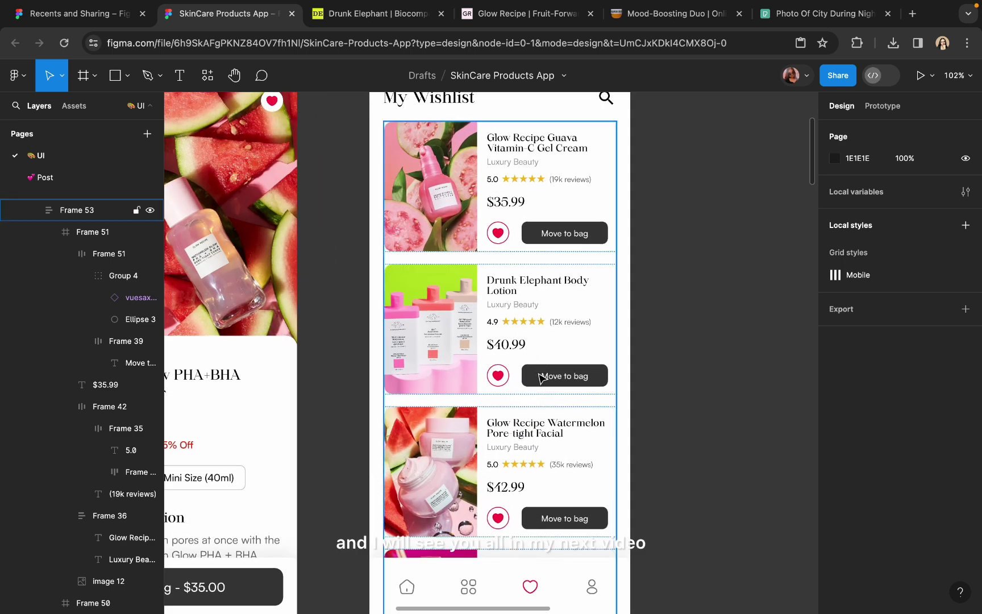
{"action": "left_click", "coordinate": [684, 170]}
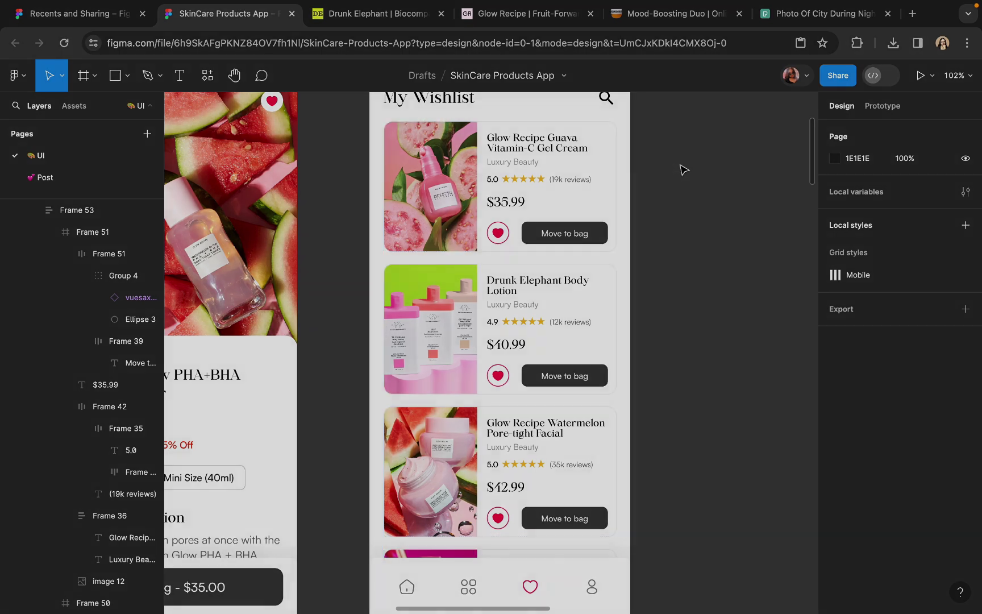